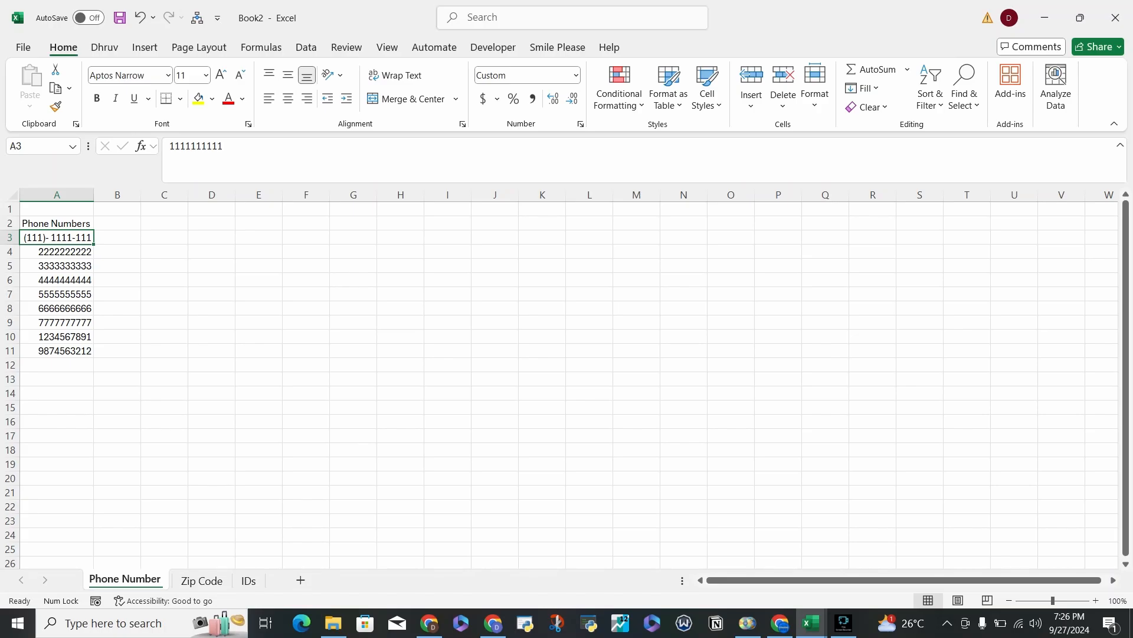
Look over the data on the Phone Number, IDs and Zip Code sheets and return to the Phone Number sheet.
key("ctrl+Down")
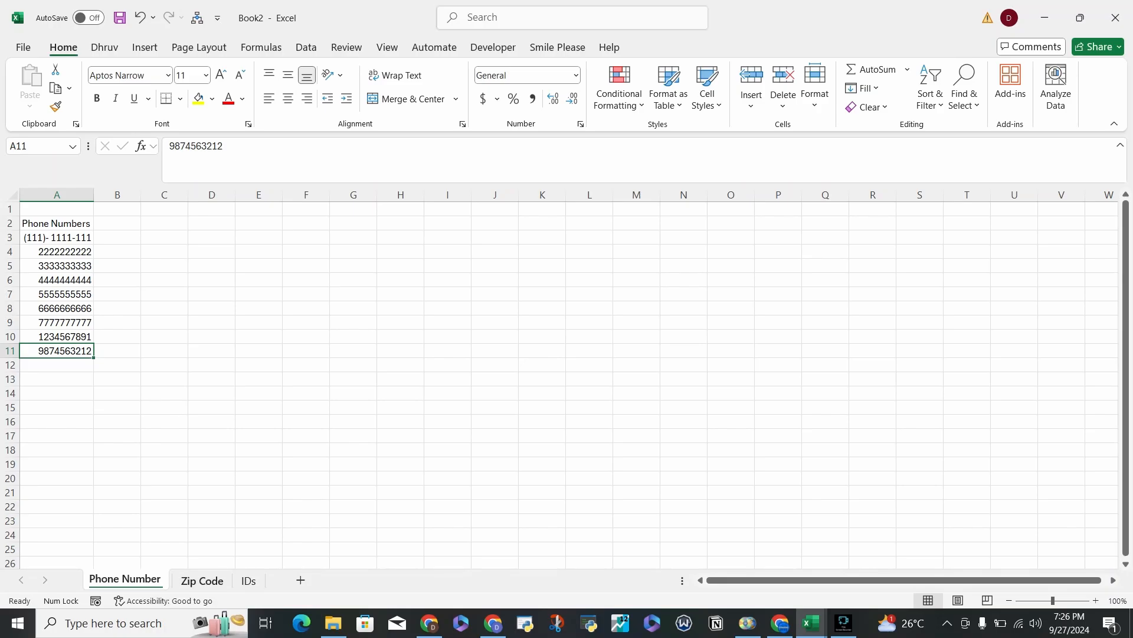
left_click(248, 580)
key("ctrl+Up")
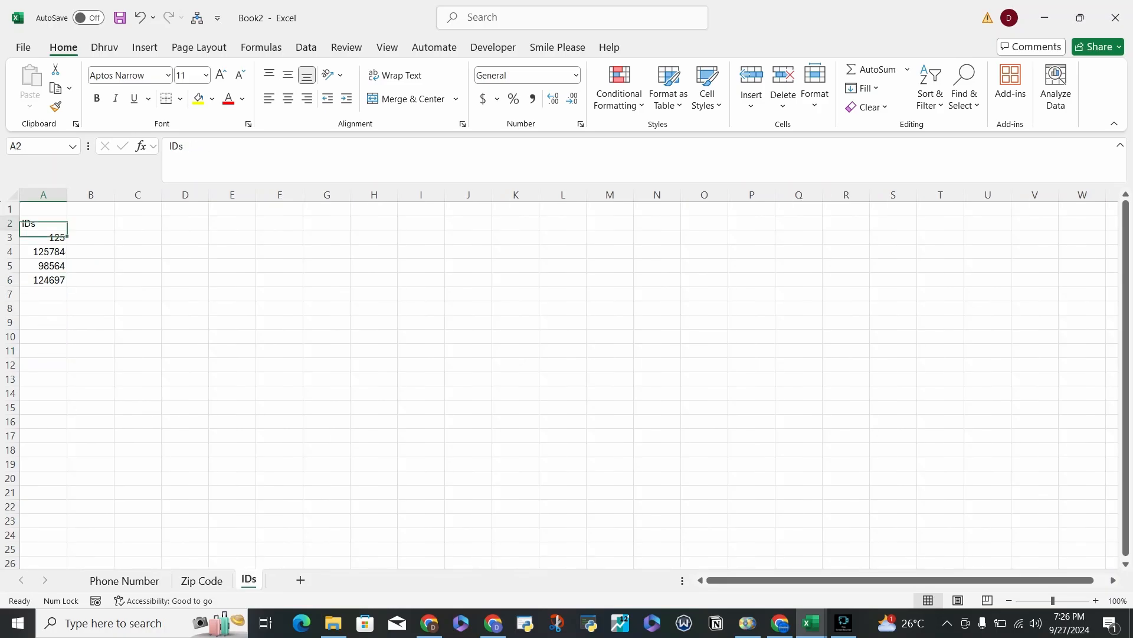
key("ctrl+shift+Down")
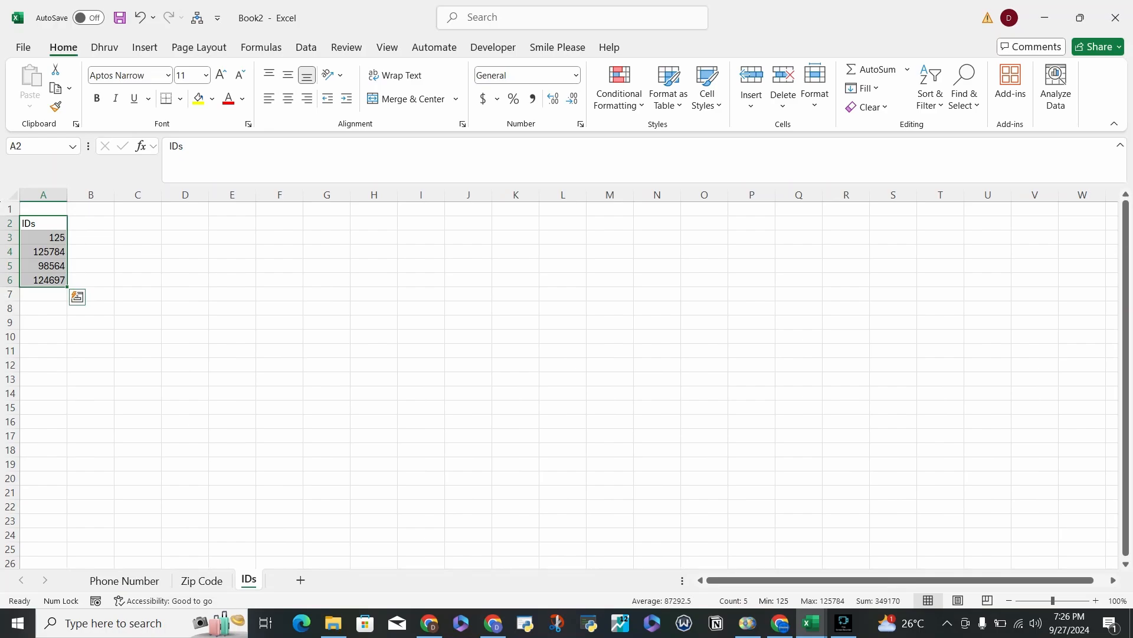
left_click(202, 581)
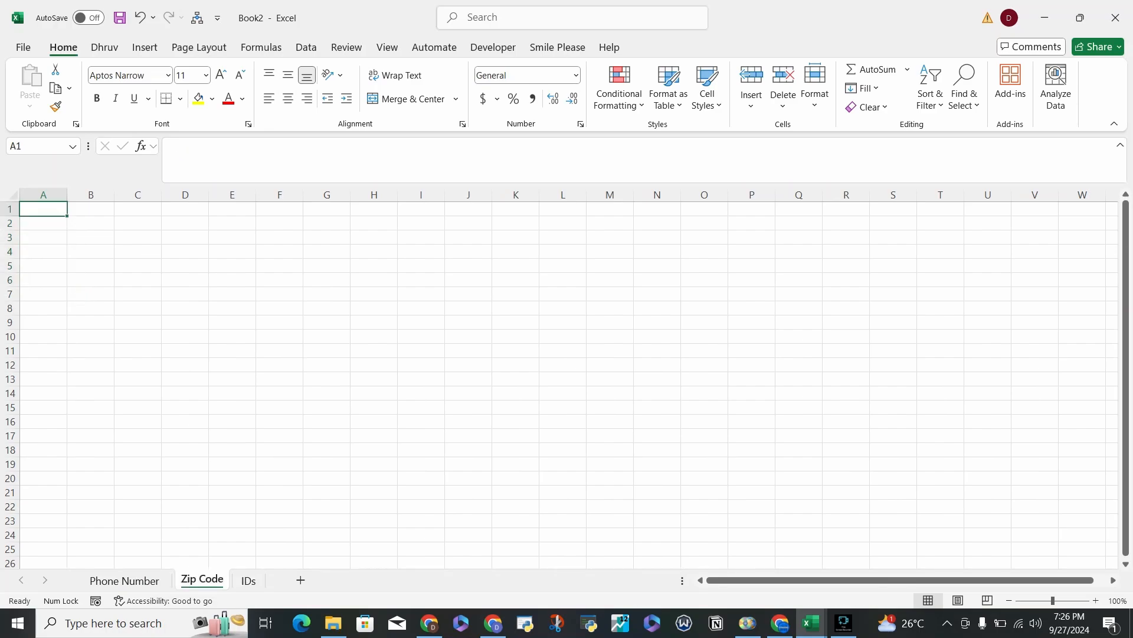
left_click_drag(43, 237, 137, 351)
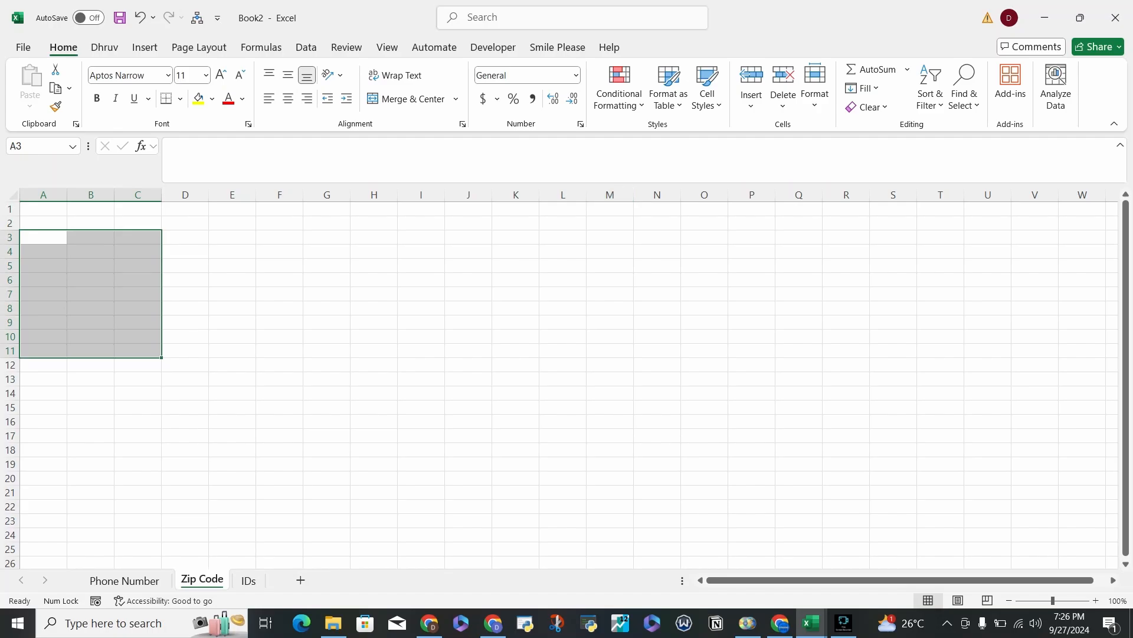
left_click(125, 580)
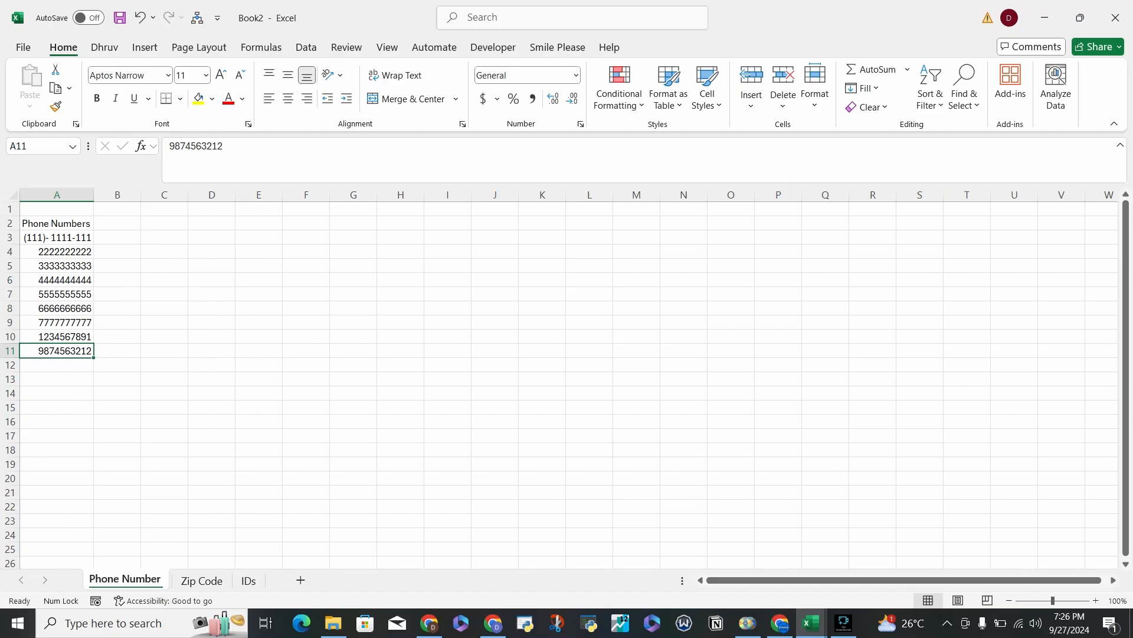
Try center and left alignment on cell A4 and finish with it right-aligned.
left_click(57, 251)
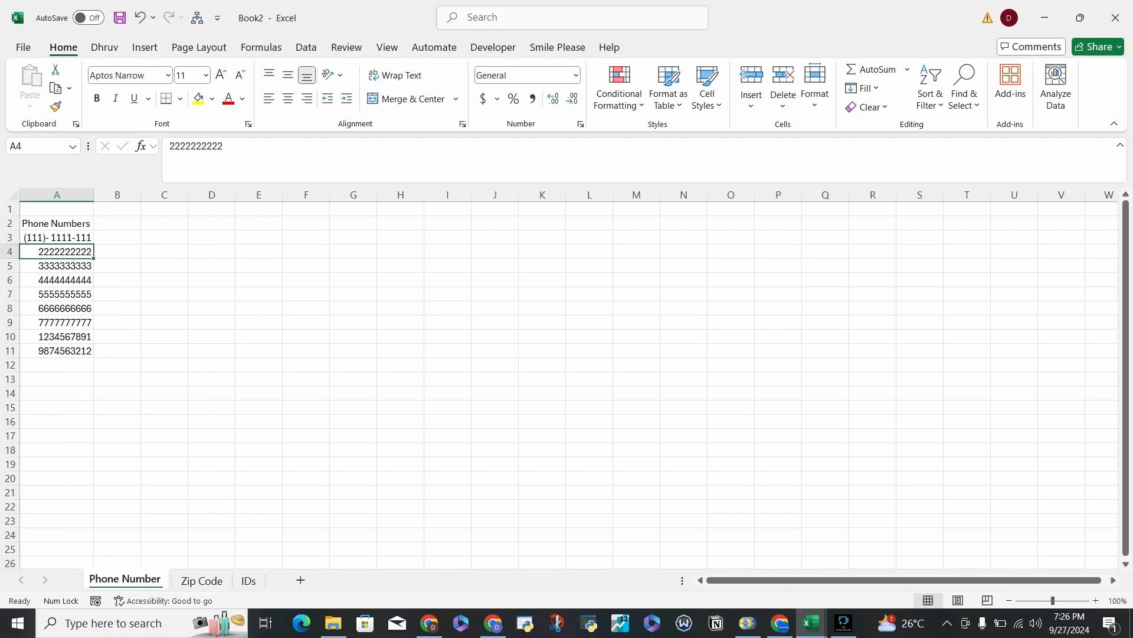
left_click(289, 98)
left_click(268, 98)
left_click(307, 98)
Try enlarging the font of cell A4 by two sizes and bring it back to 11.
left_click(221, 75)
left_click(221, 75)
left_click(239, 75)
left_click(240, 75)
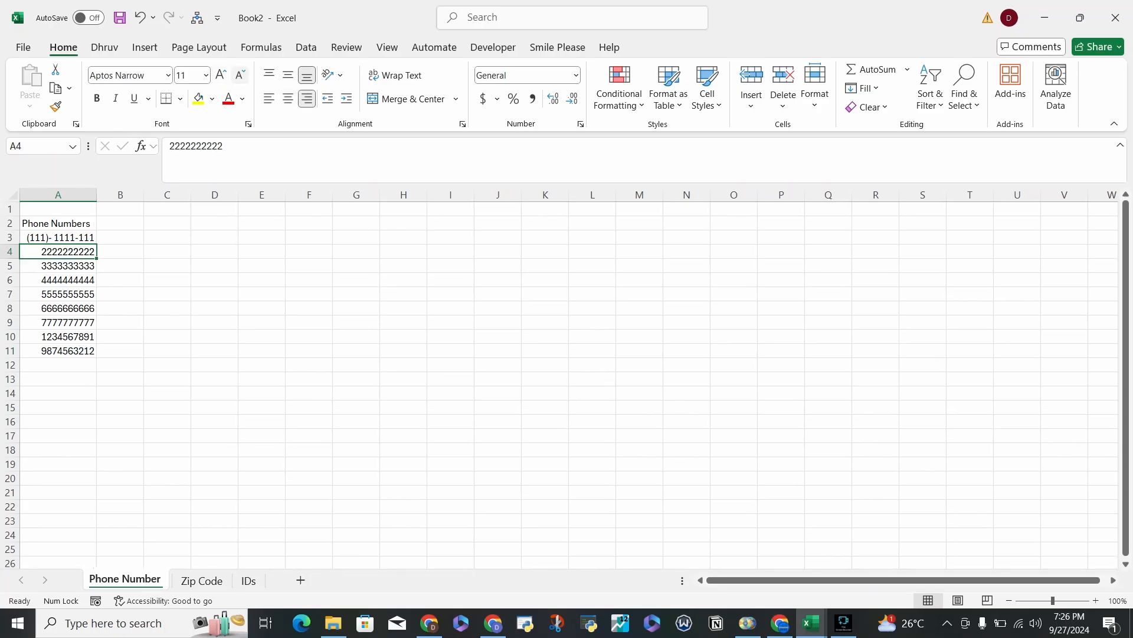
Try a red font and a yellow fill on cell A4, resetting to the automatic font color and no fill.
left_click(228, 98)
left_click(242, 99)
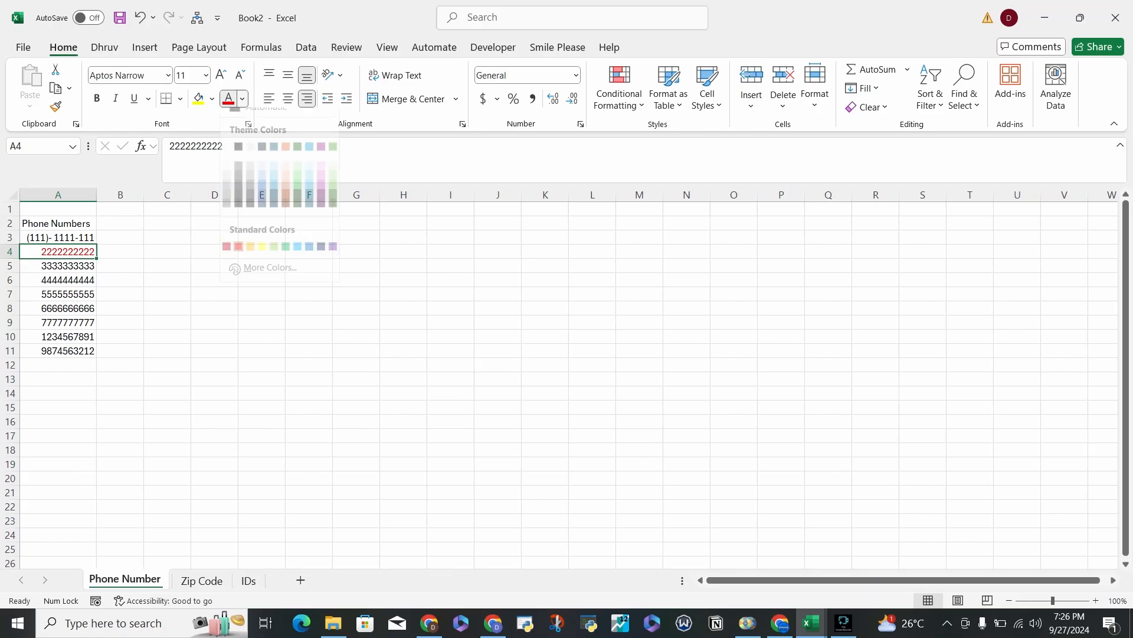
left_click(248, 116)
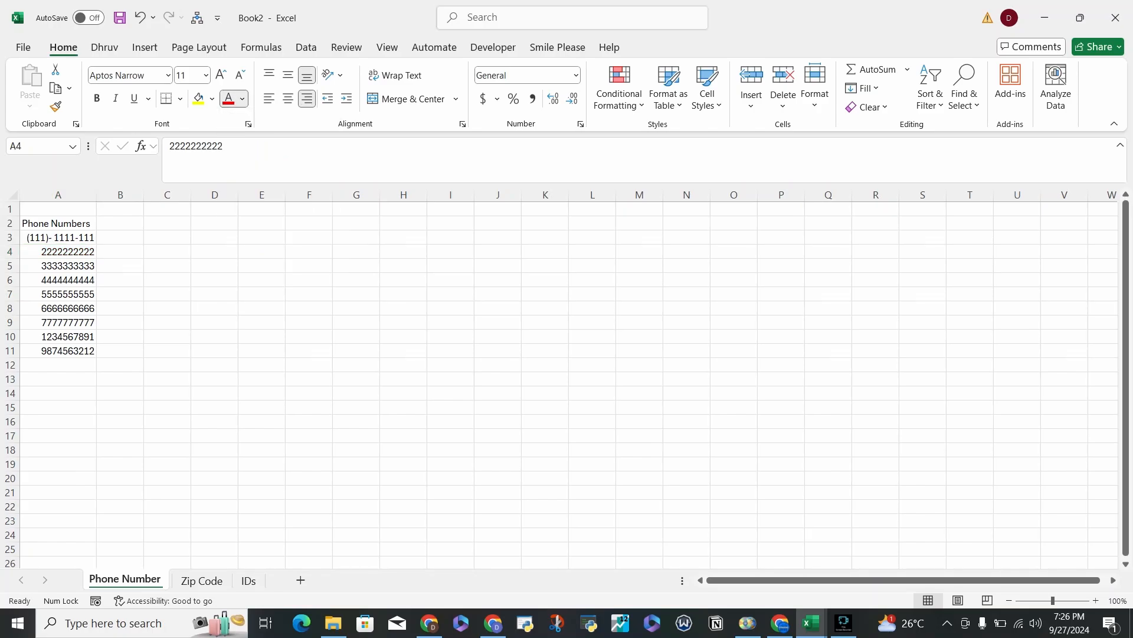
left_click(198, 98)
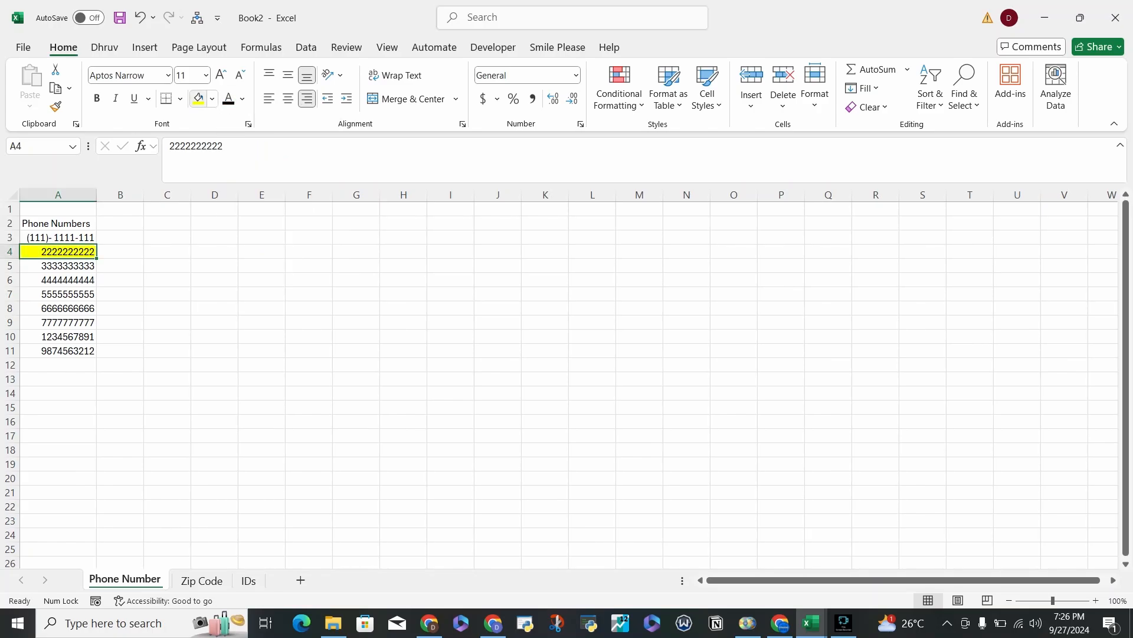
left_click(212, 98)
left_click(228, 260)
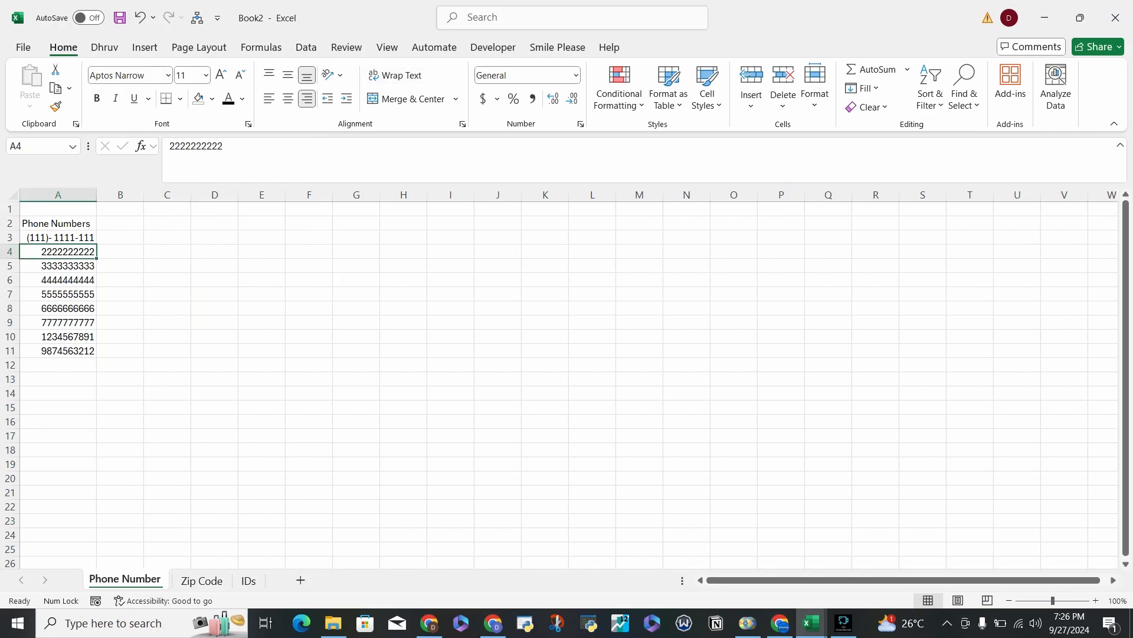
Examine the phone numbers in A3:A11 and the IDs in A3:A6 of the IDs sheet.
left_click_drag(58, 223, 58, 351)
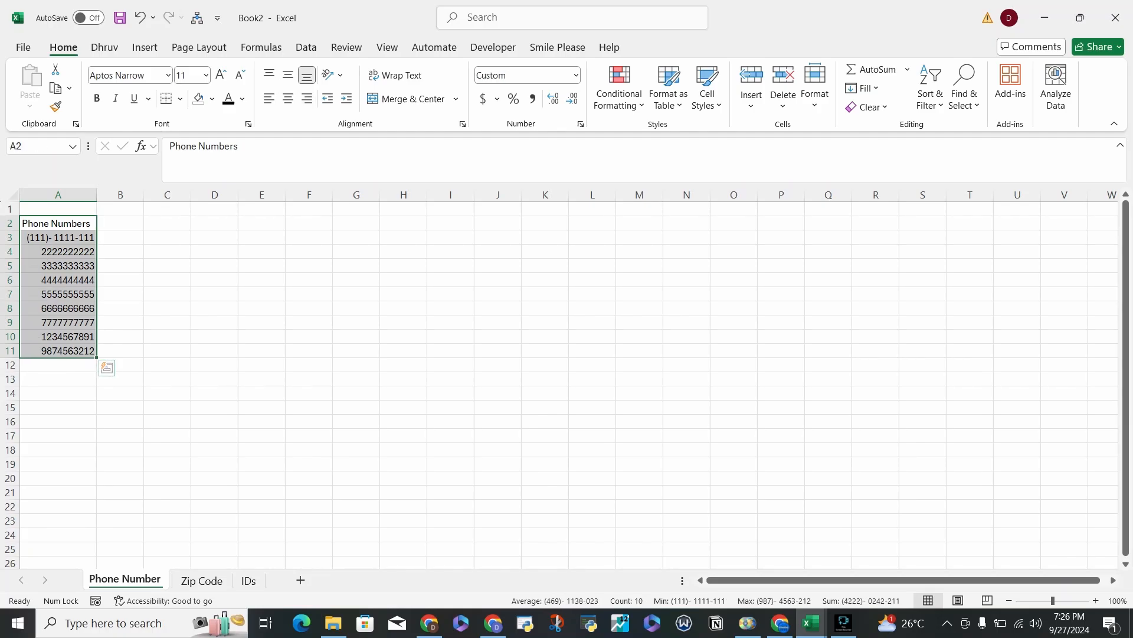
left_click(120, 209)
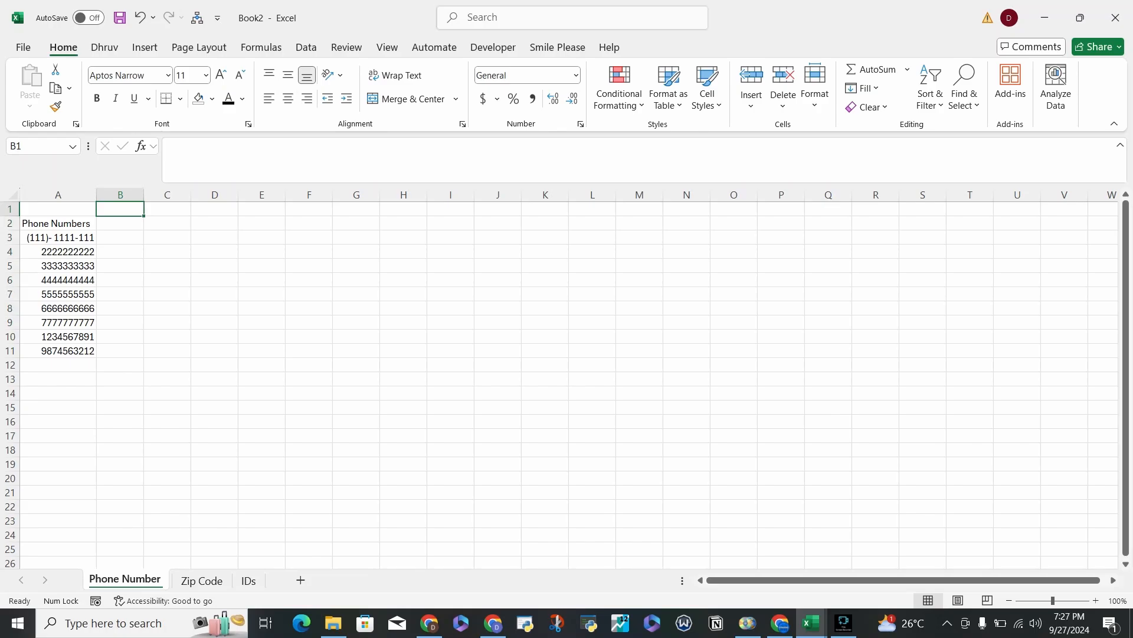
left_click_drag(59, 236, 66, 351)
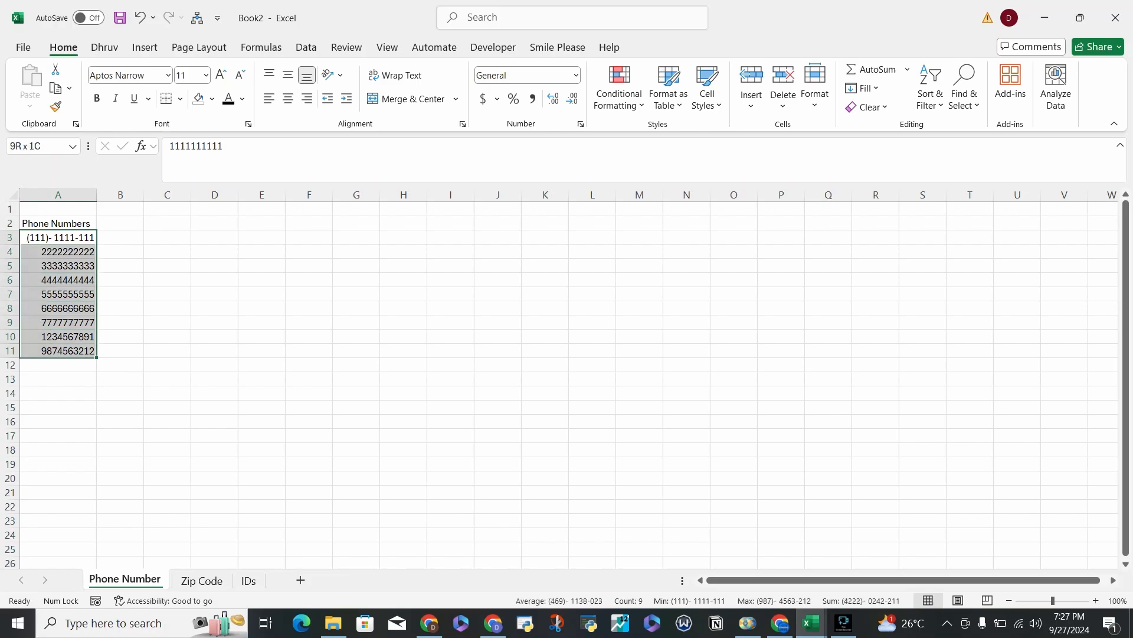
left_click(249, 579)
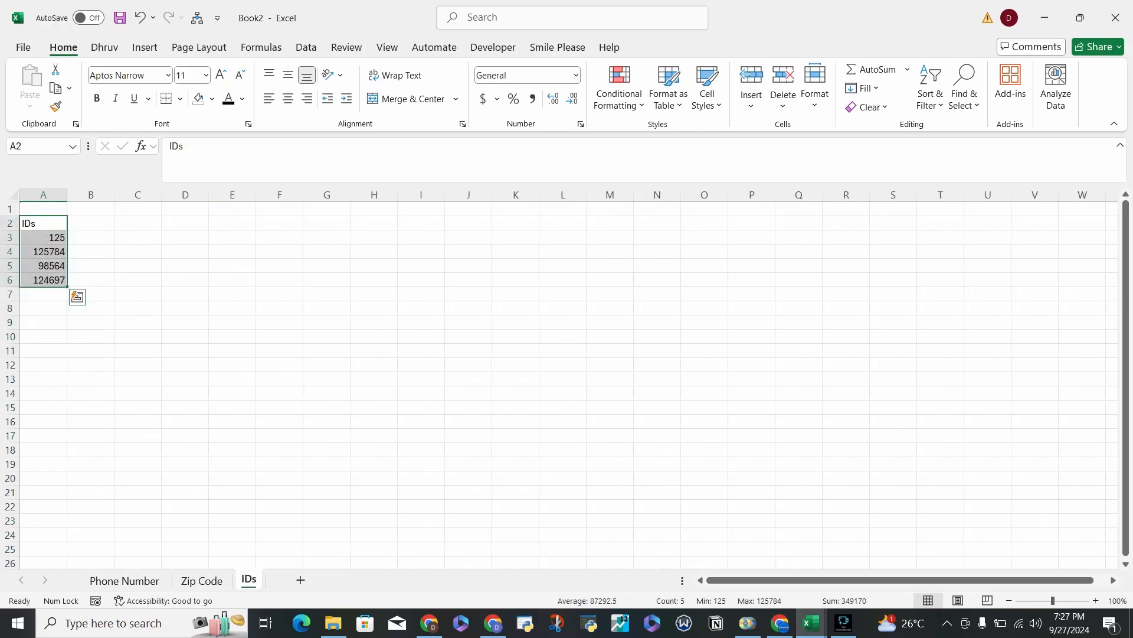
left_click_drag(44, 237, 51, 280)
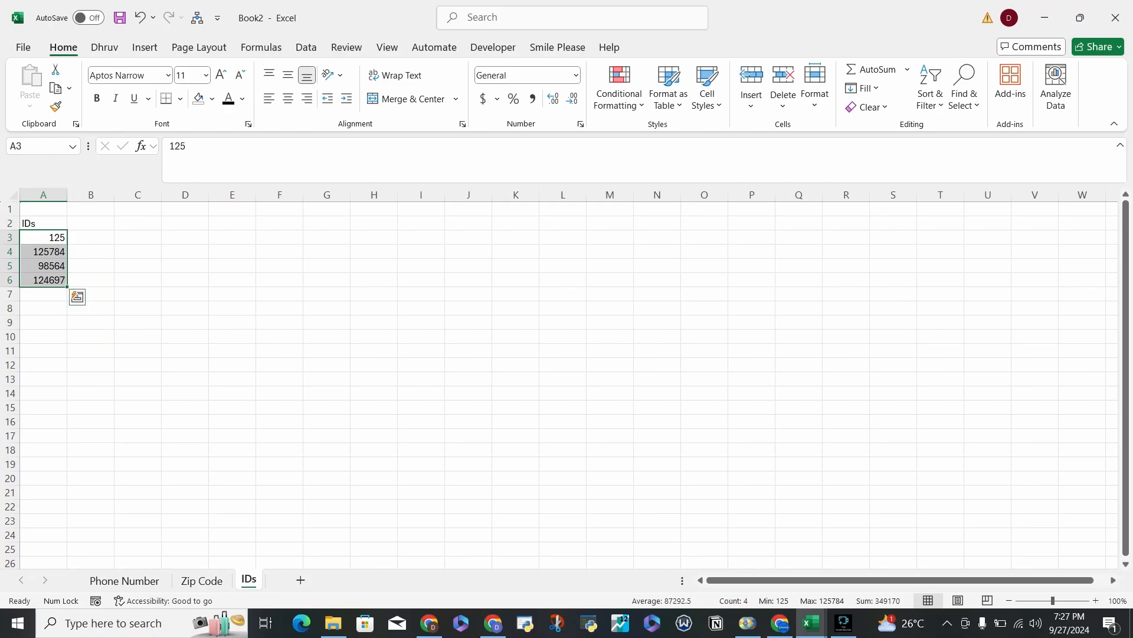
left_click(45, 237)
left_click_drag(44, 237, 49, 280)
left_click(124, 580)
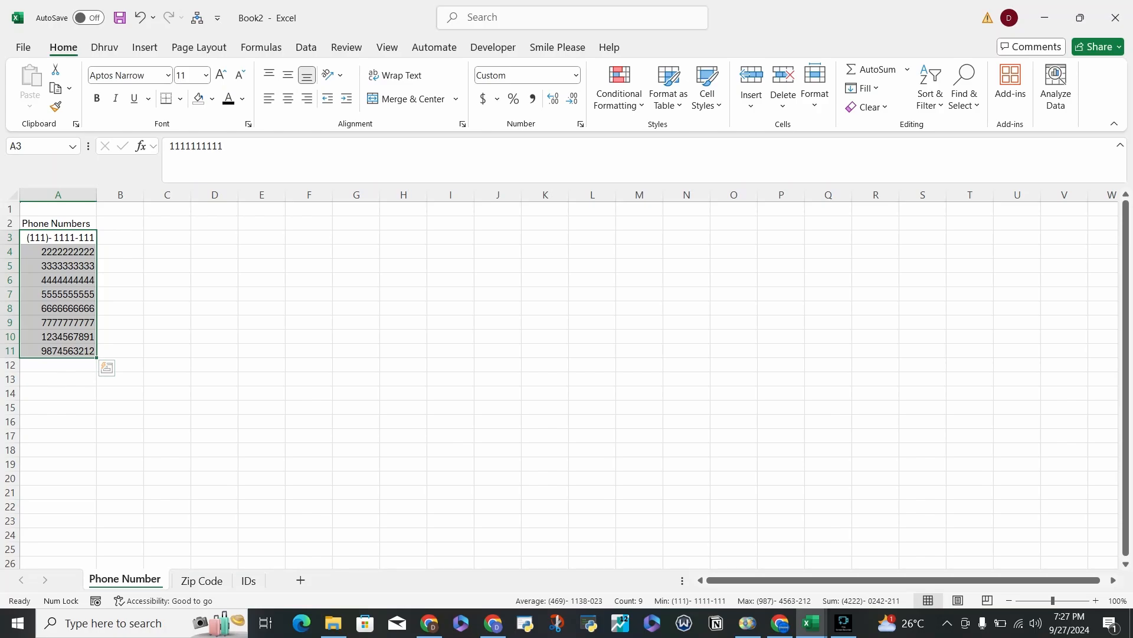
Make the Phone Numbers header in cell A2 bold.
left_click(58, 223)
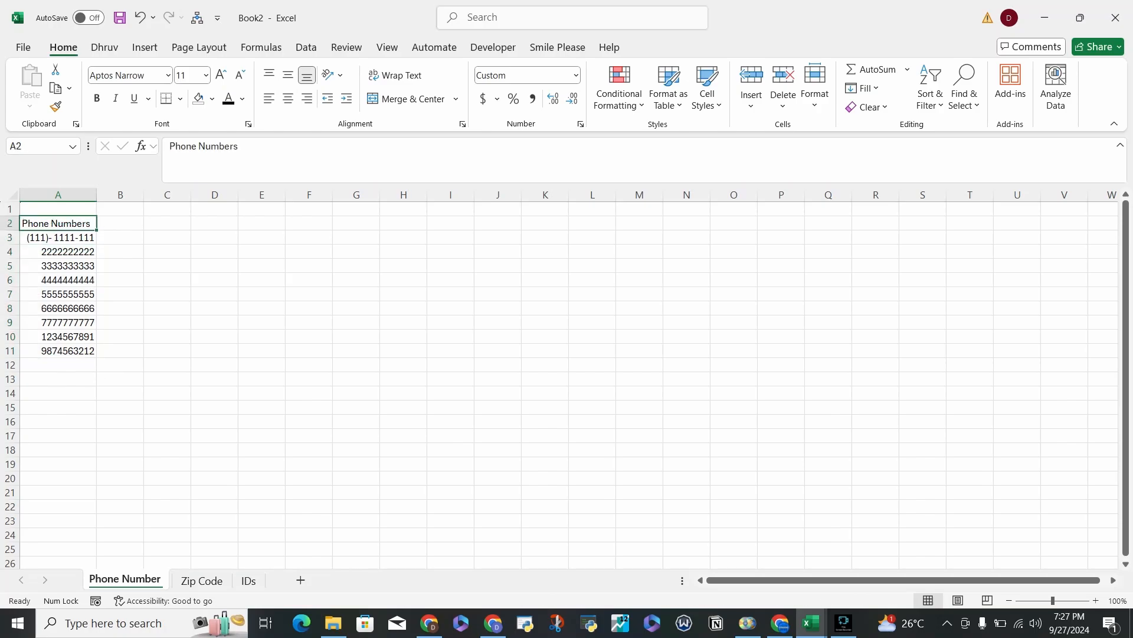
key("ctrl+b")
left_click(58, 238)
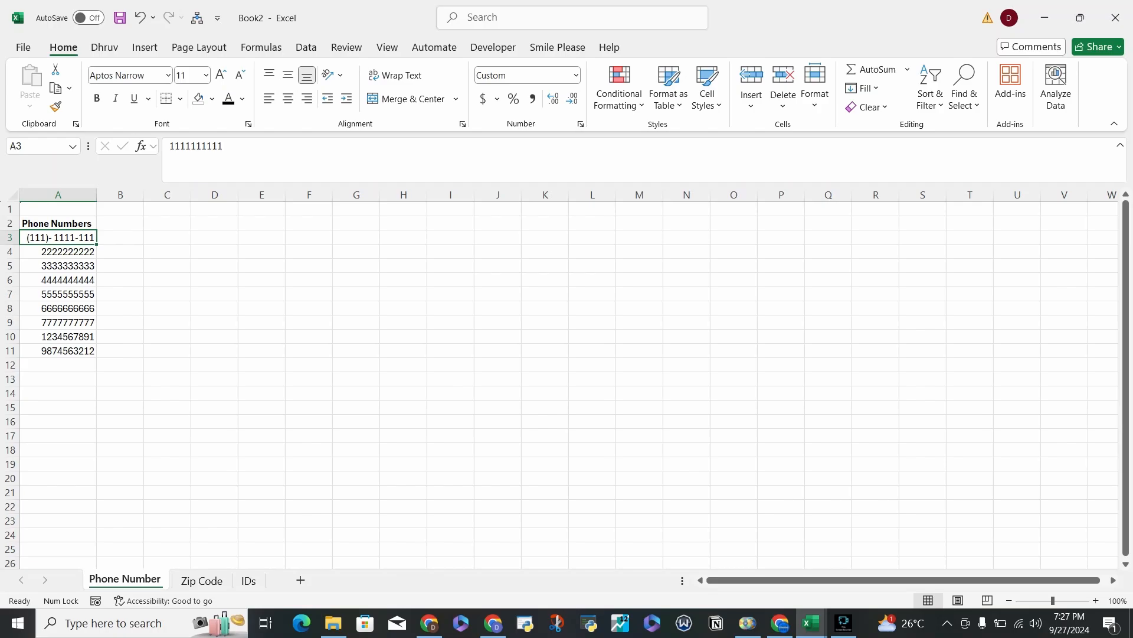
Try to enter the first ID padded with three leading zeros in cell B3 of the IDs sheet.
left_click(248, 580)
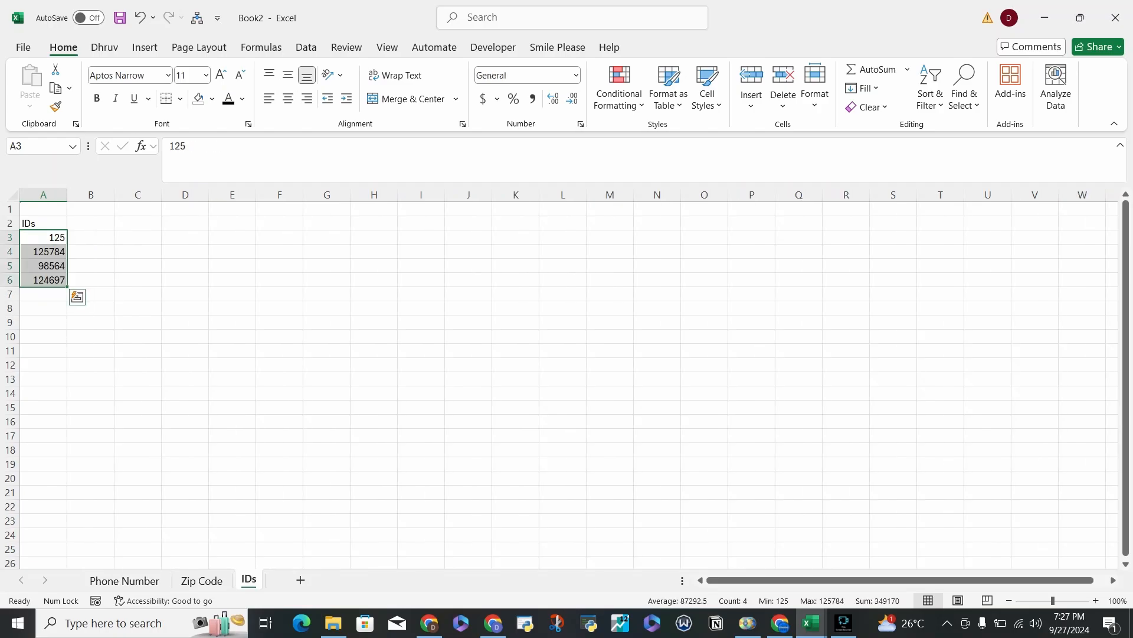
left_click(43, 280)
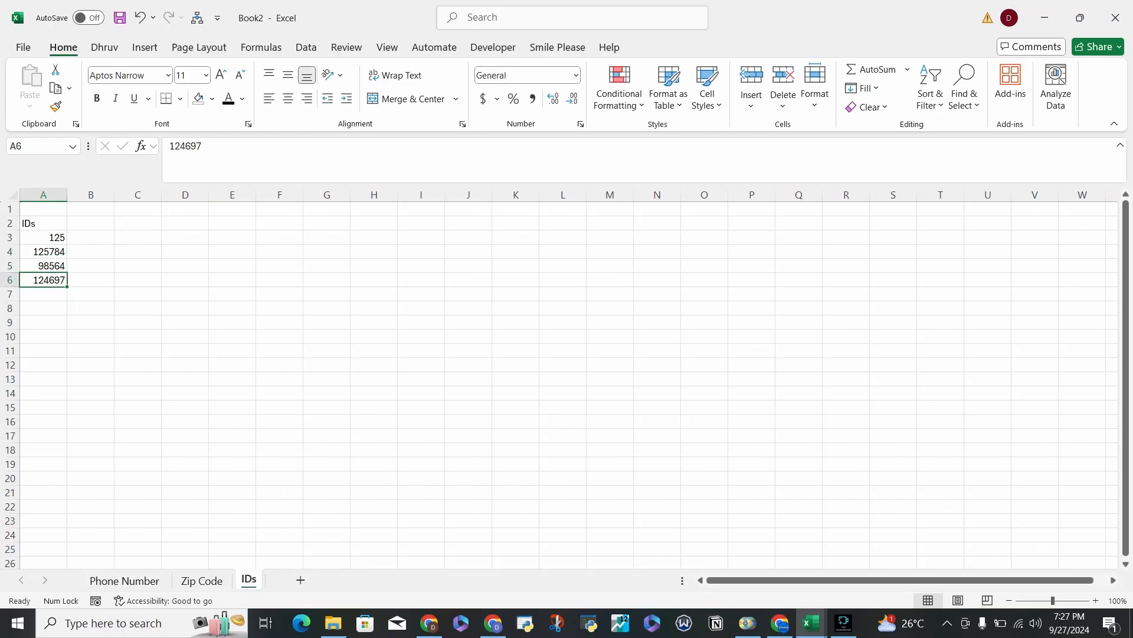
left_click(90, 238)
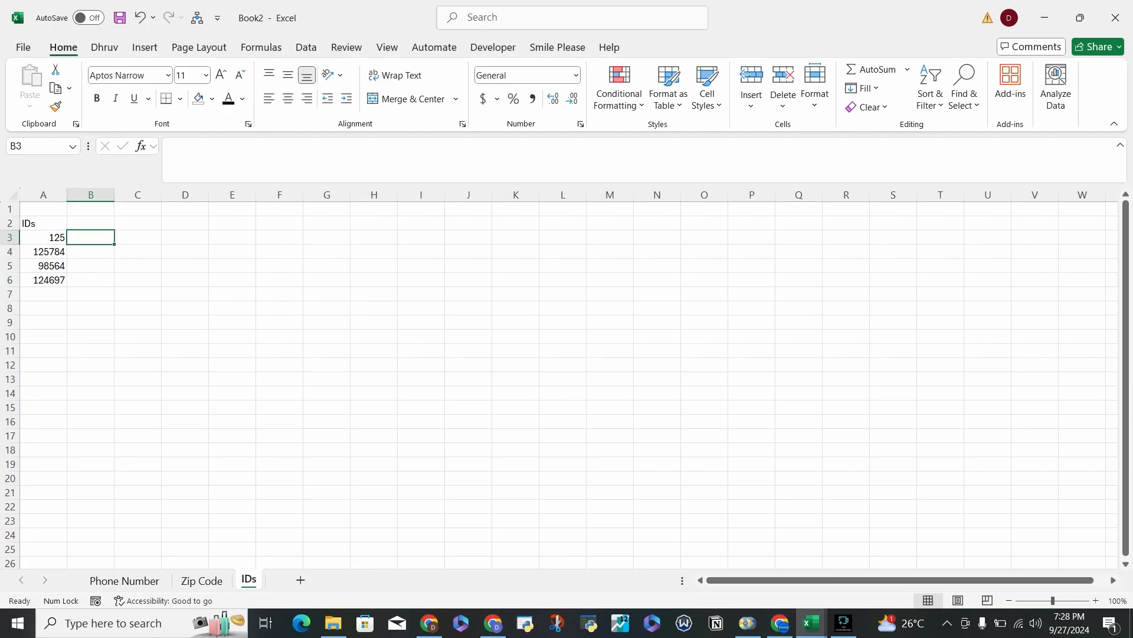
type("000125")
key("Return")
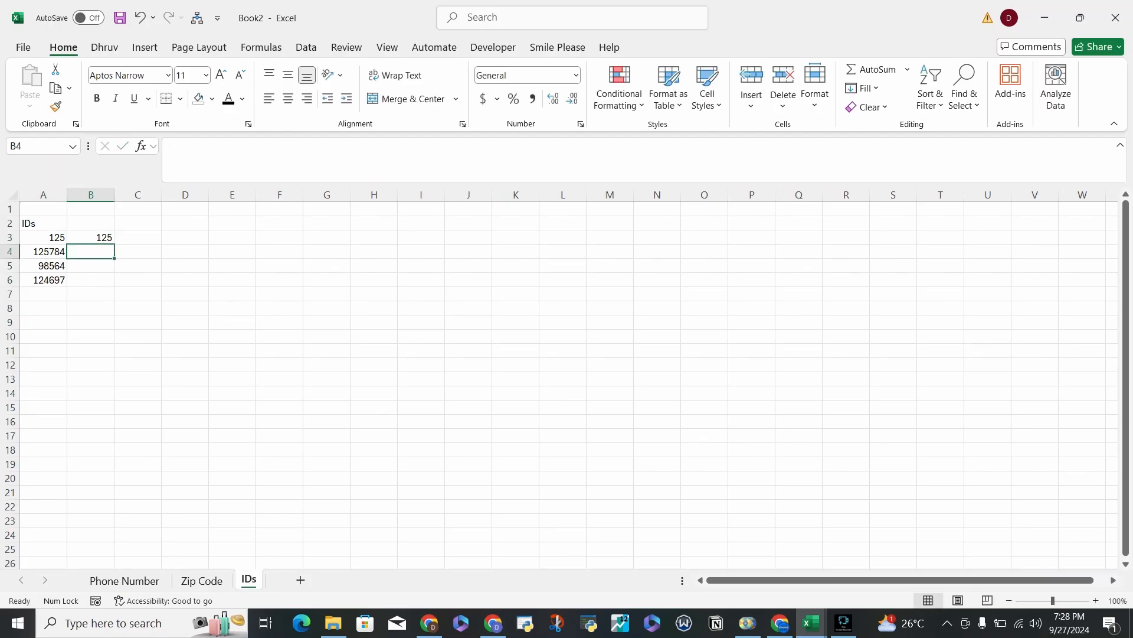
key("Up")
key("Right")
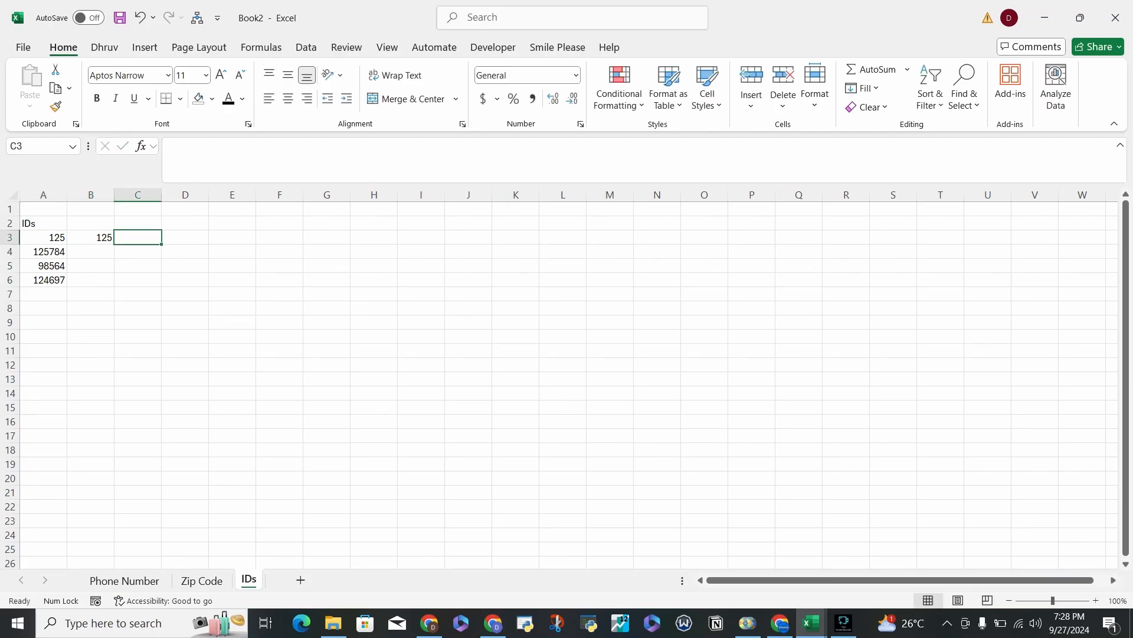
Re-enter the zero-padded ID in cell B3 as a second attempt, and delete the test entry.
left_click(90, 237)
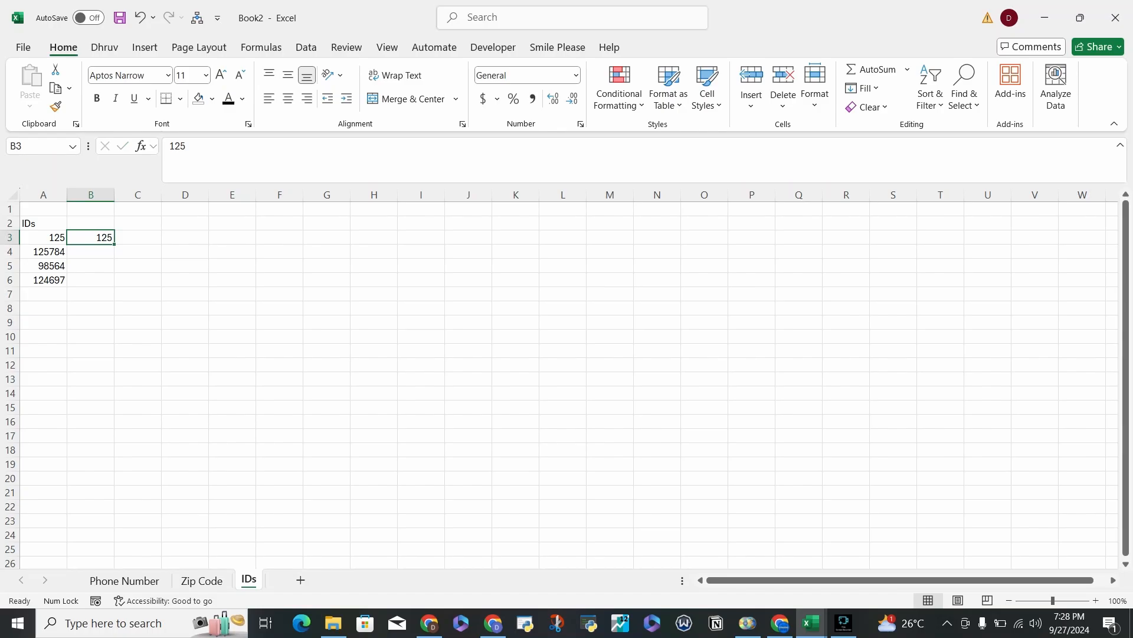
key("BackSpace")
type("00")
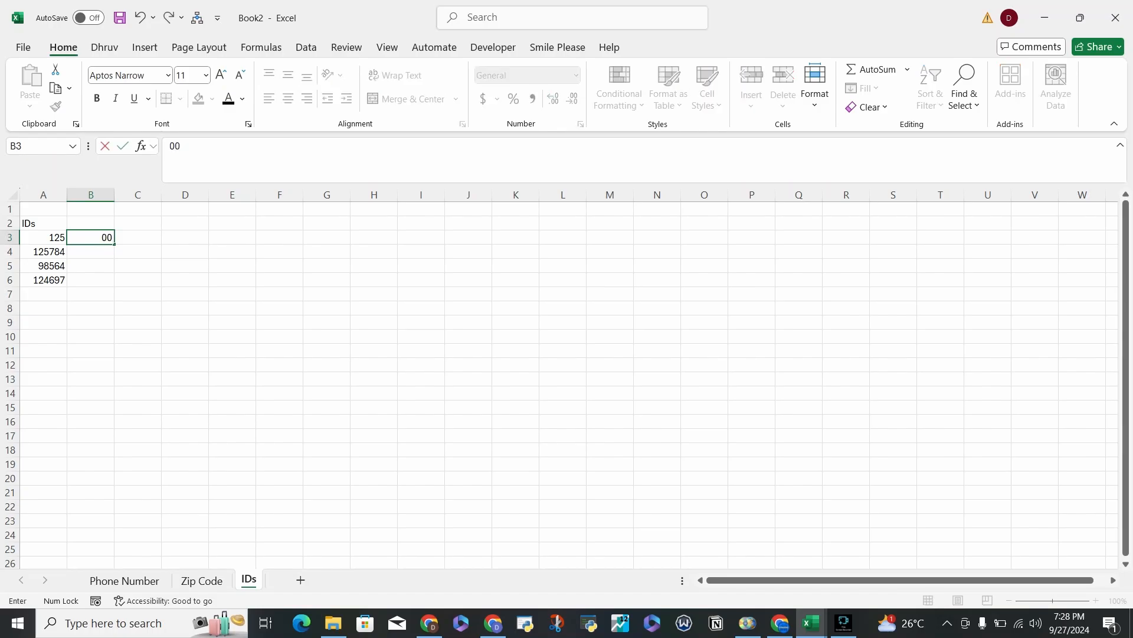
type("0125")
key("Return")
key("Up")
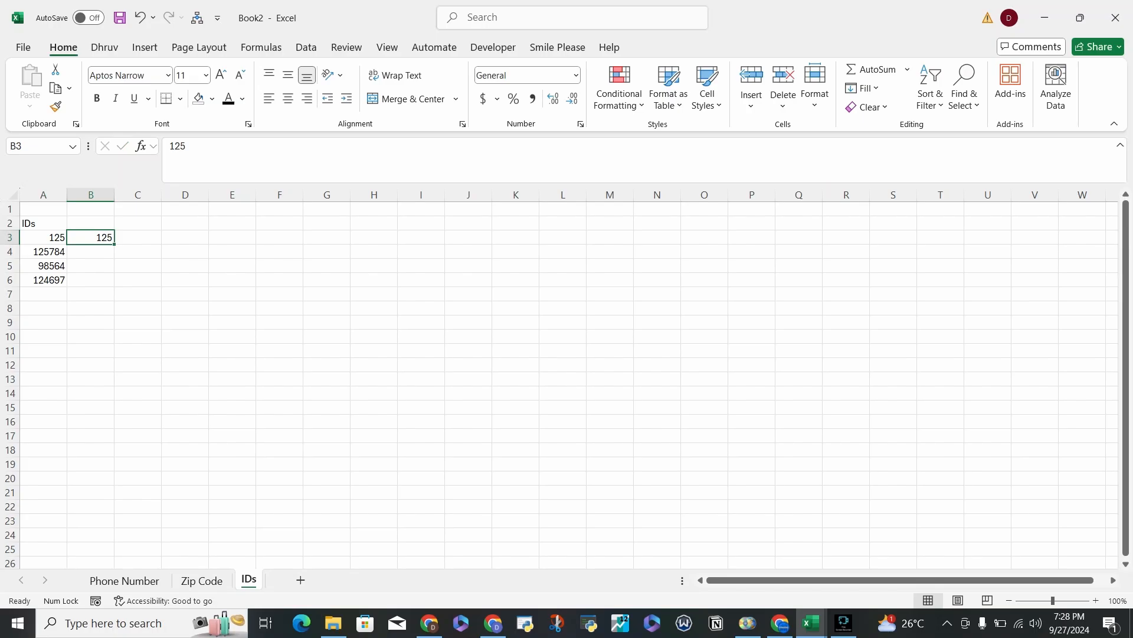
key("Delete")
key("Left")
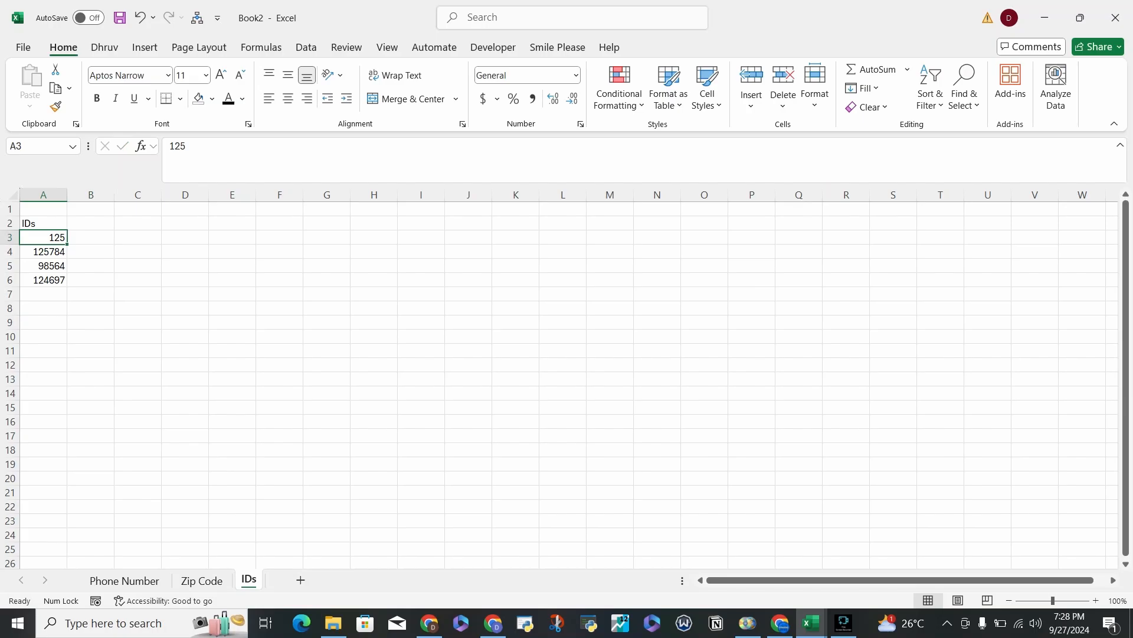
Enter the note "Custom Formatting" in cell F2 of the Phone Number sheet.
left_click(124, 581)
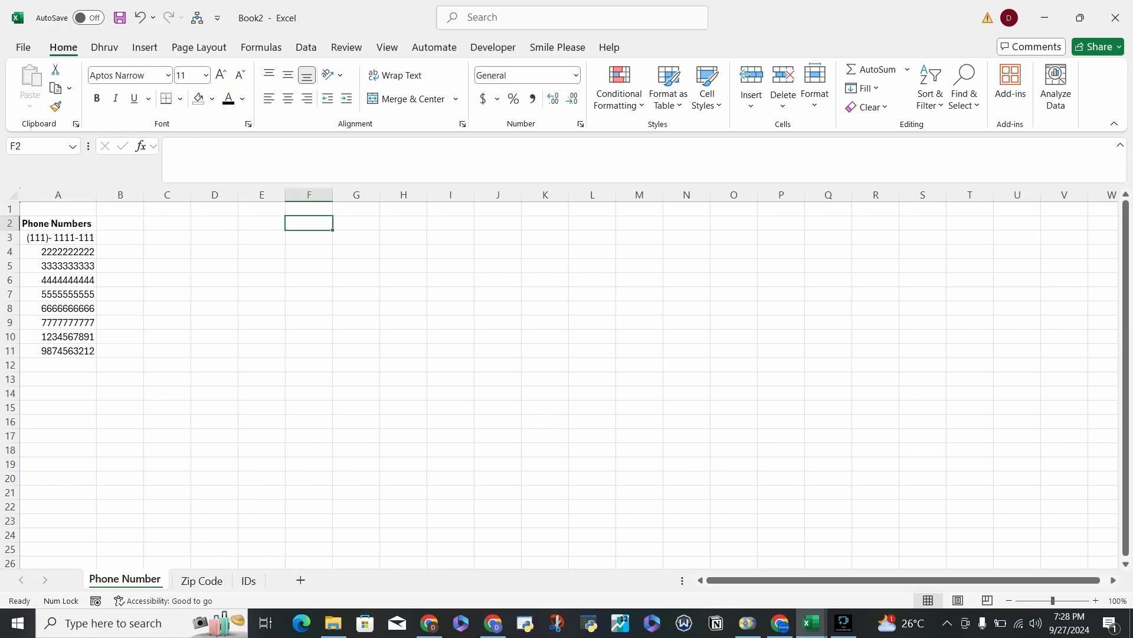
type("Custom Fomrat")
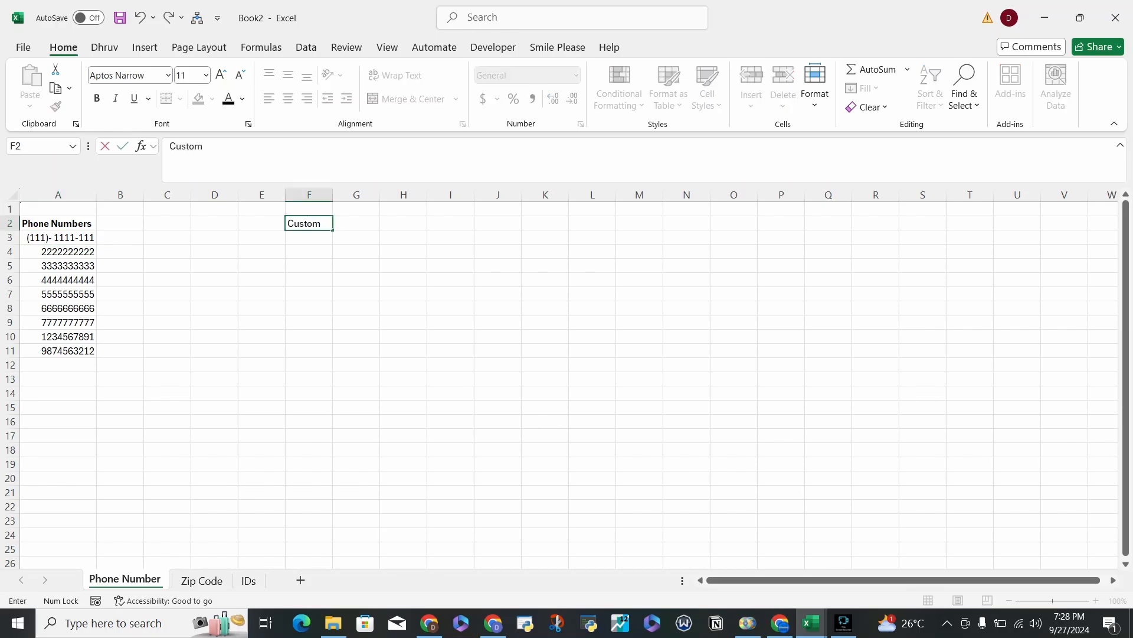
key("BackSpace")
key("BackSpace")
key("BackSpace")
type("rmatting")
key("Return")
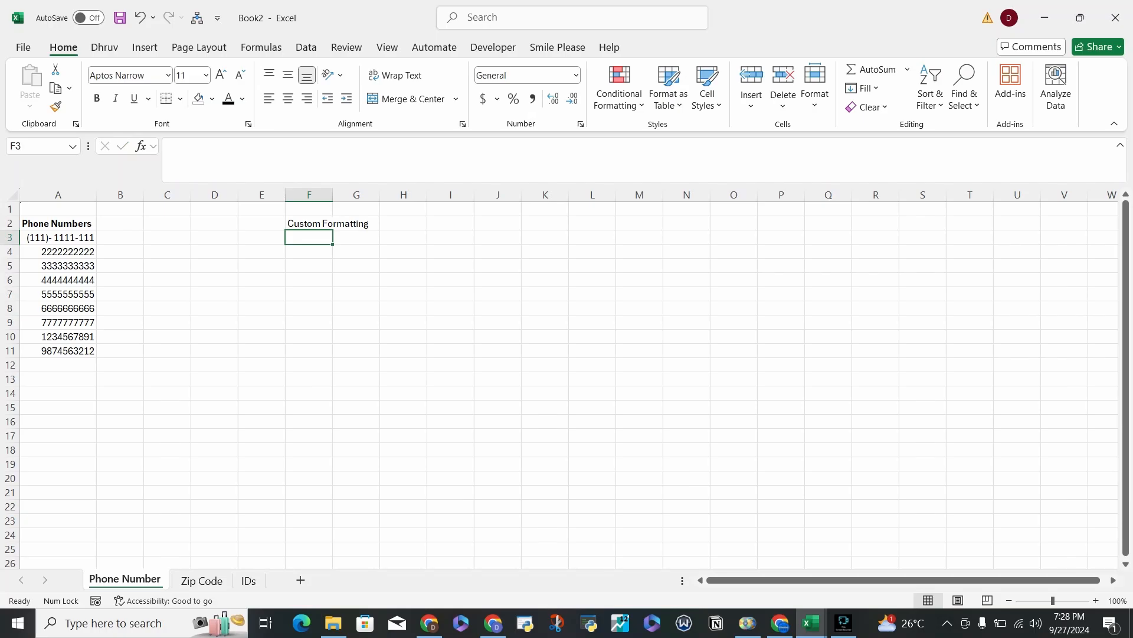
Enter the note "Format Painter" in cell F3.
type("Format")
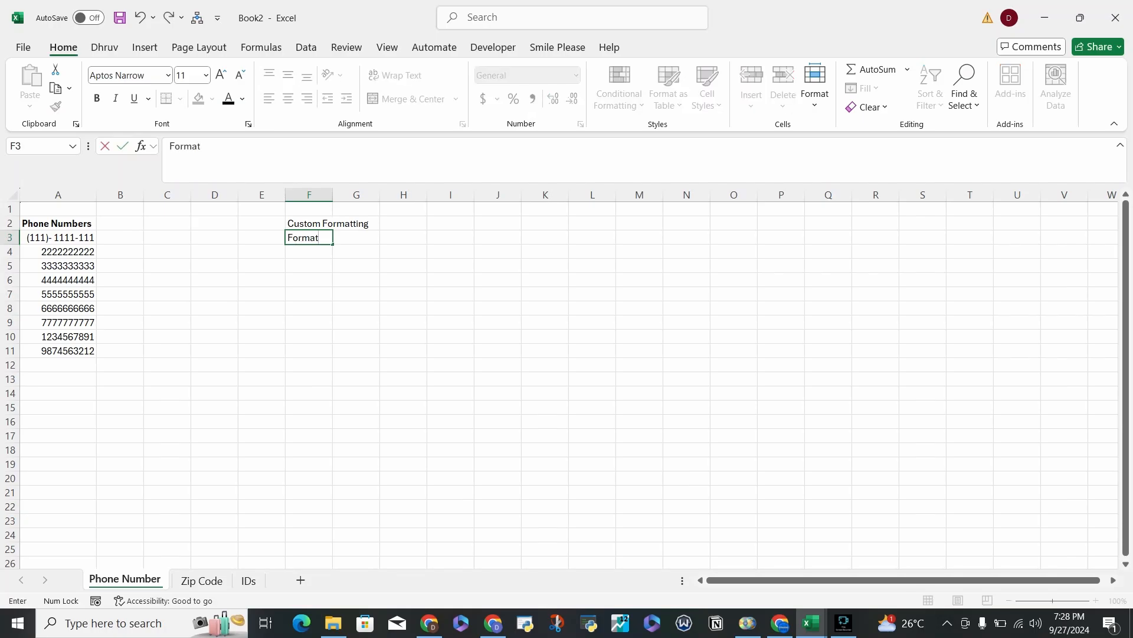
type(" Painter")
key("Return")
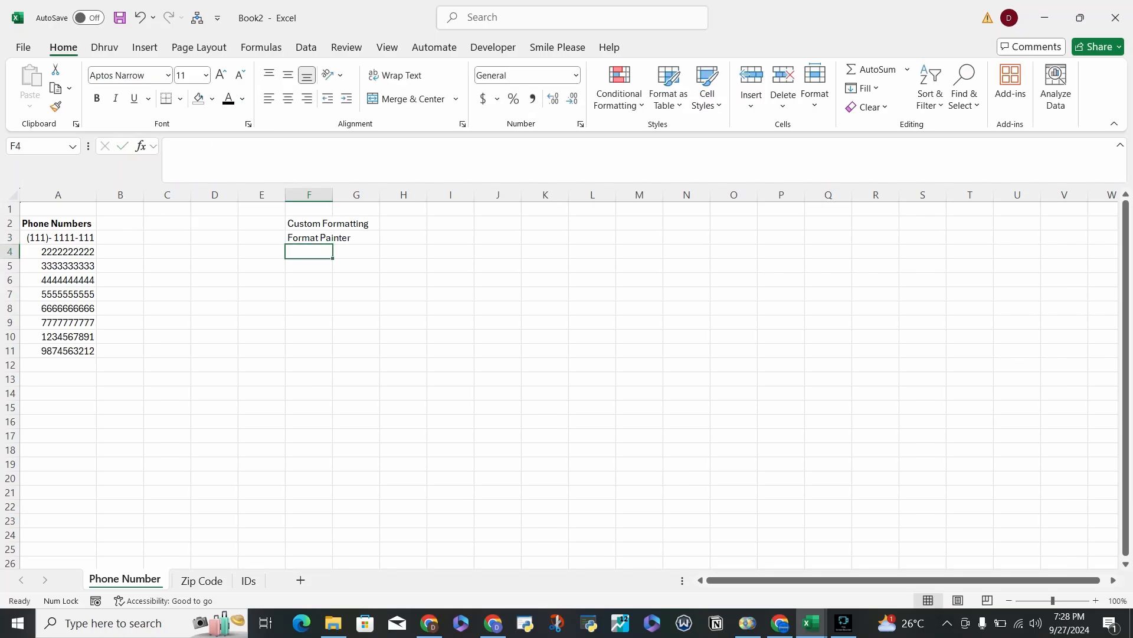
key("Up")
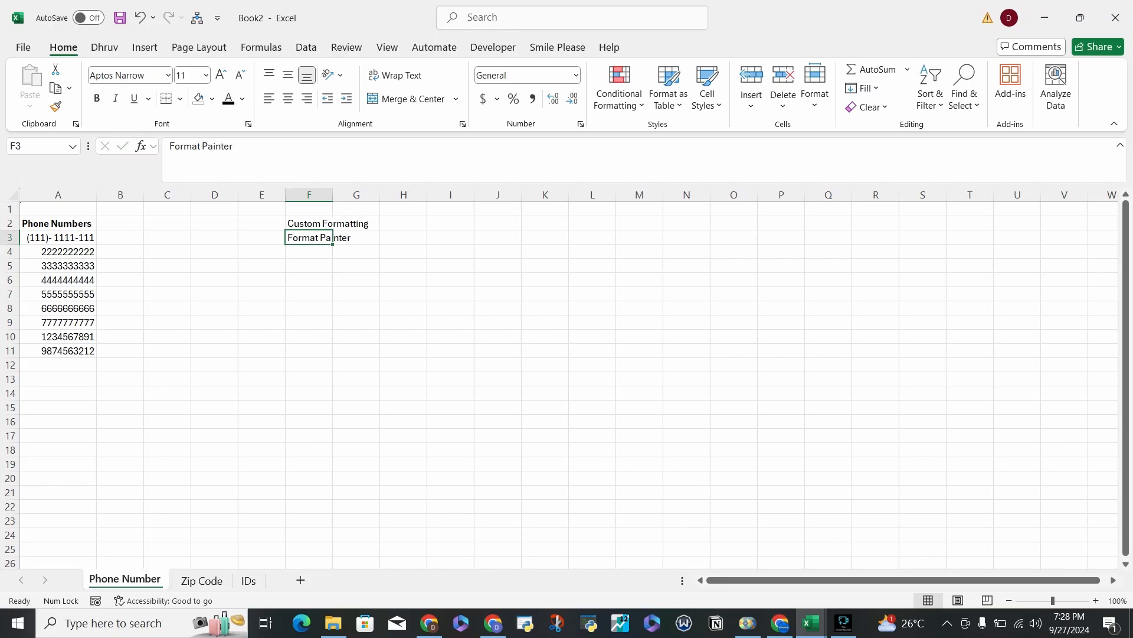
AutoFit column F to the width of its notes and select the two notes in F2:F3.
double_click(333, 195)
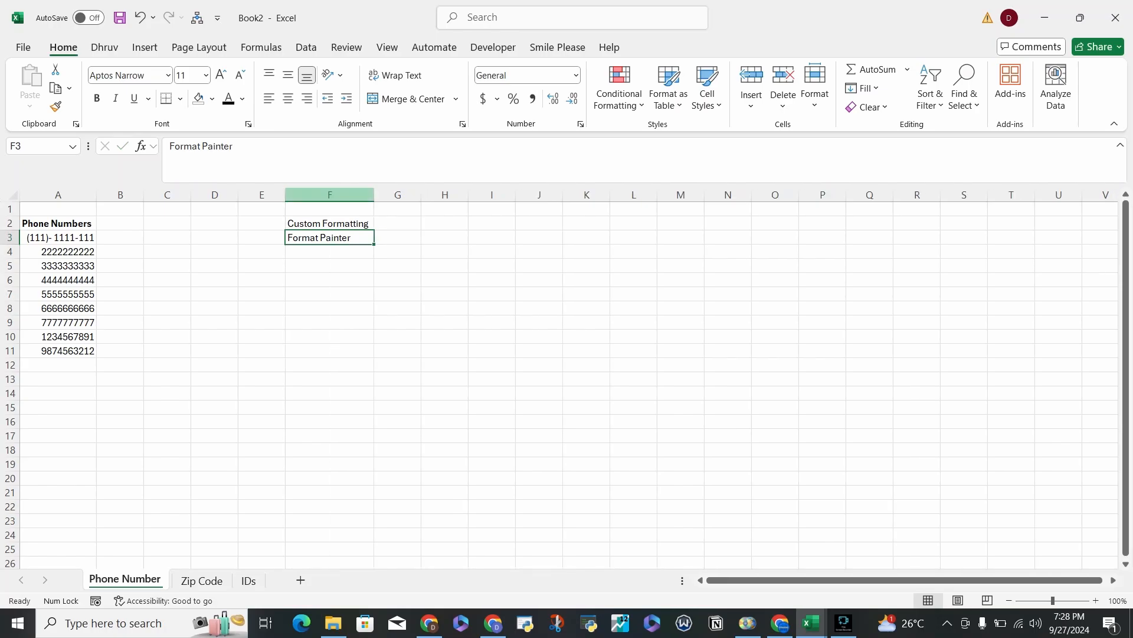
left_click_drag(329, 224, 329, 237)
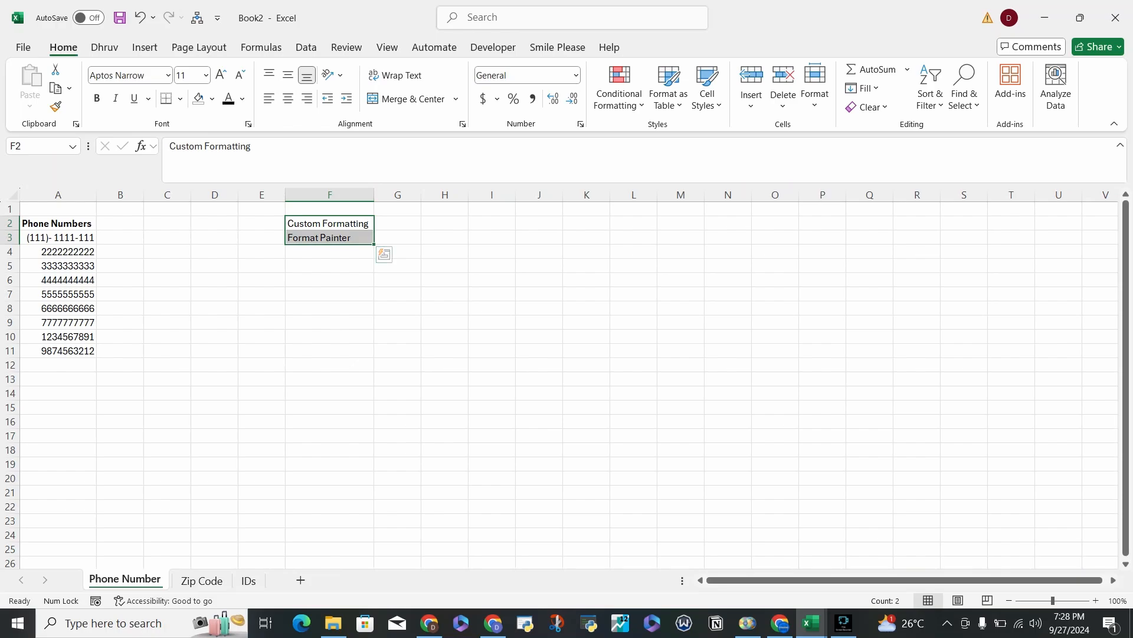
left_click(58, 238)
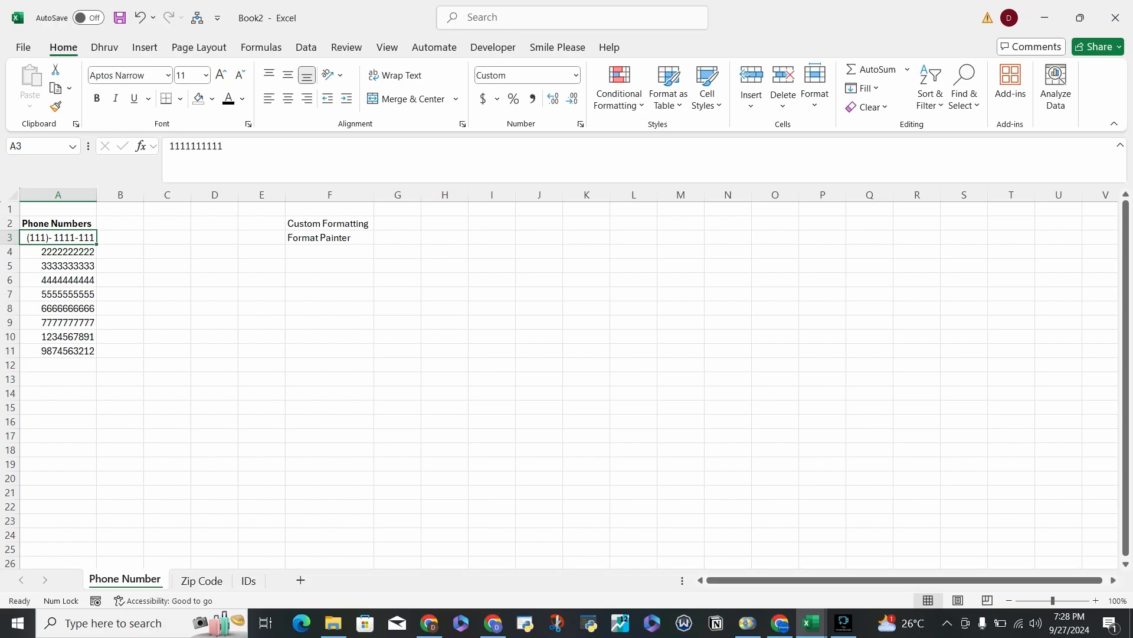
left_click(57, 265)
left_click(58, 238)
left_click_drag(58, 251, 58, 351)
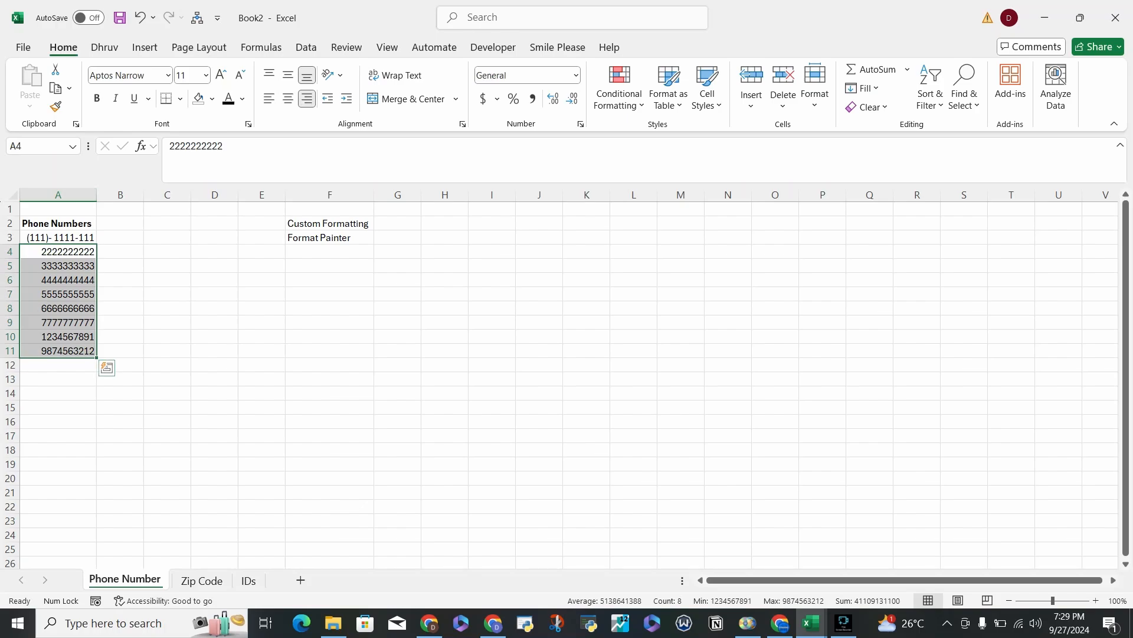
Copy the phone number format from cell A3 to A4:A11 with Format Painter.
left_click(58, 237)
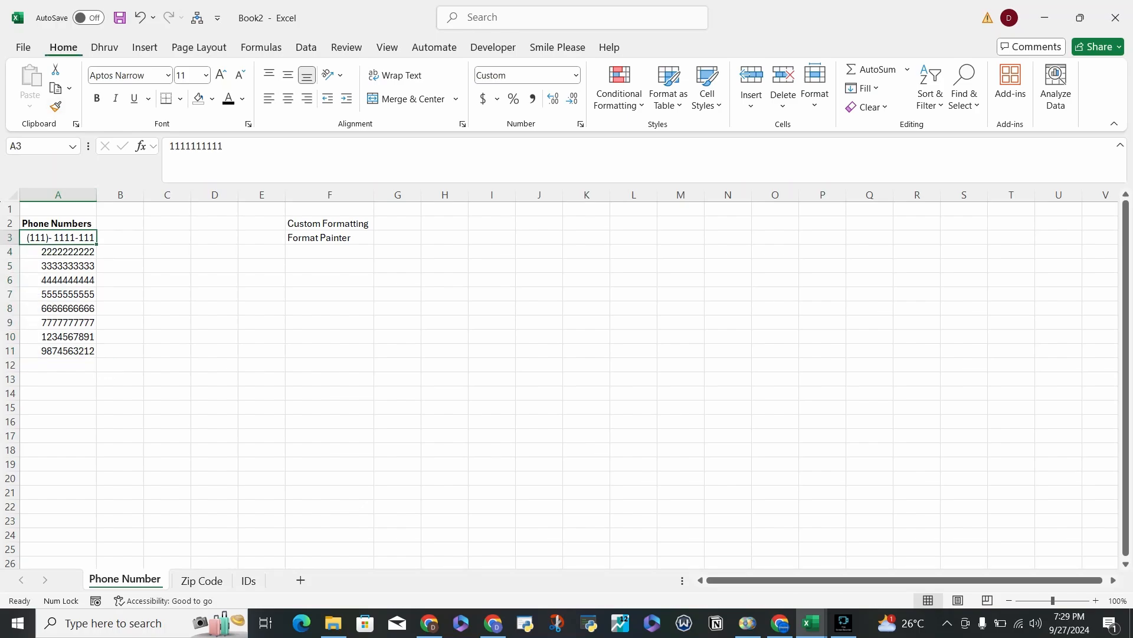
key("alt")
key("h")
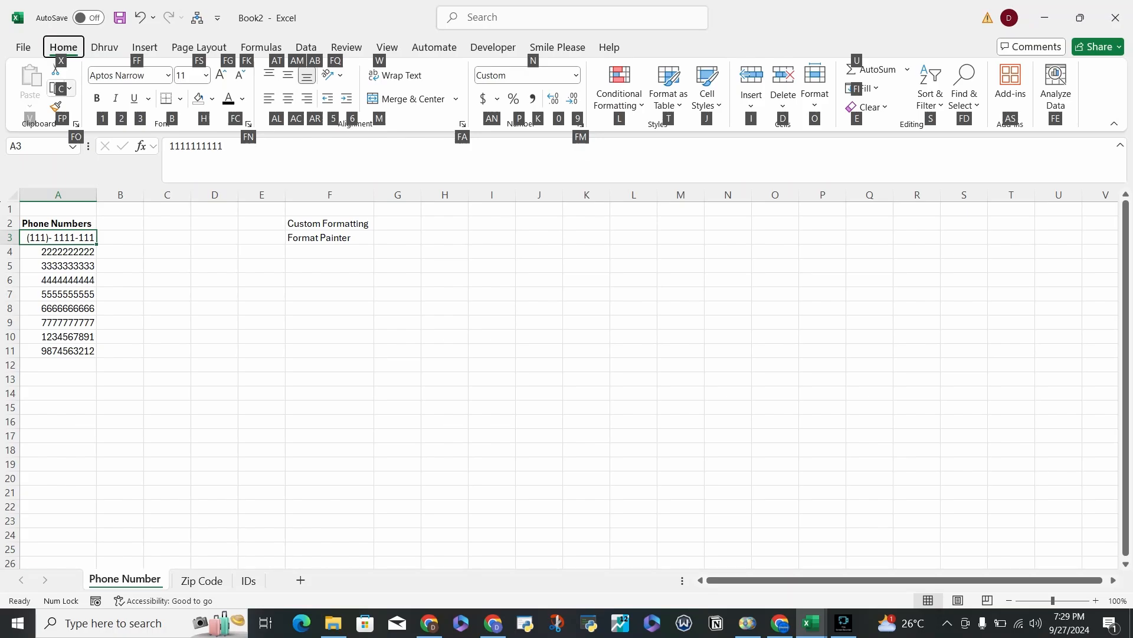
key("f")
key("p")
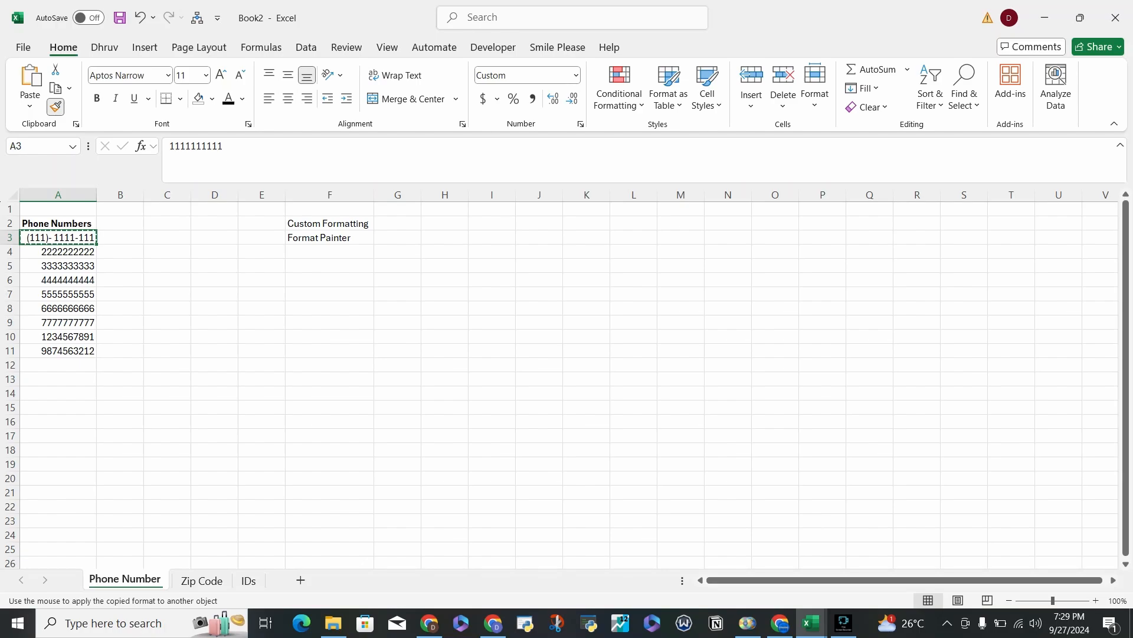
key("Down")
key("shift+Down")
key("shift+Down")
key("shift+Down")
key("shift+Down")
key("shift+Down")
key("shift+Down")
key("shift+Down")
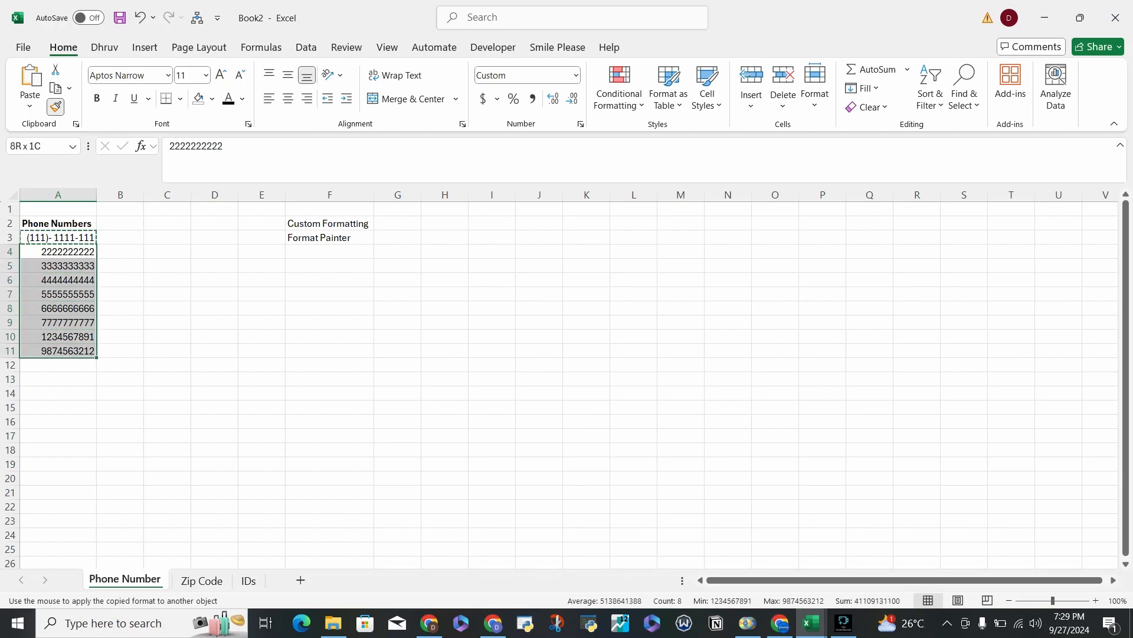
key("Return")
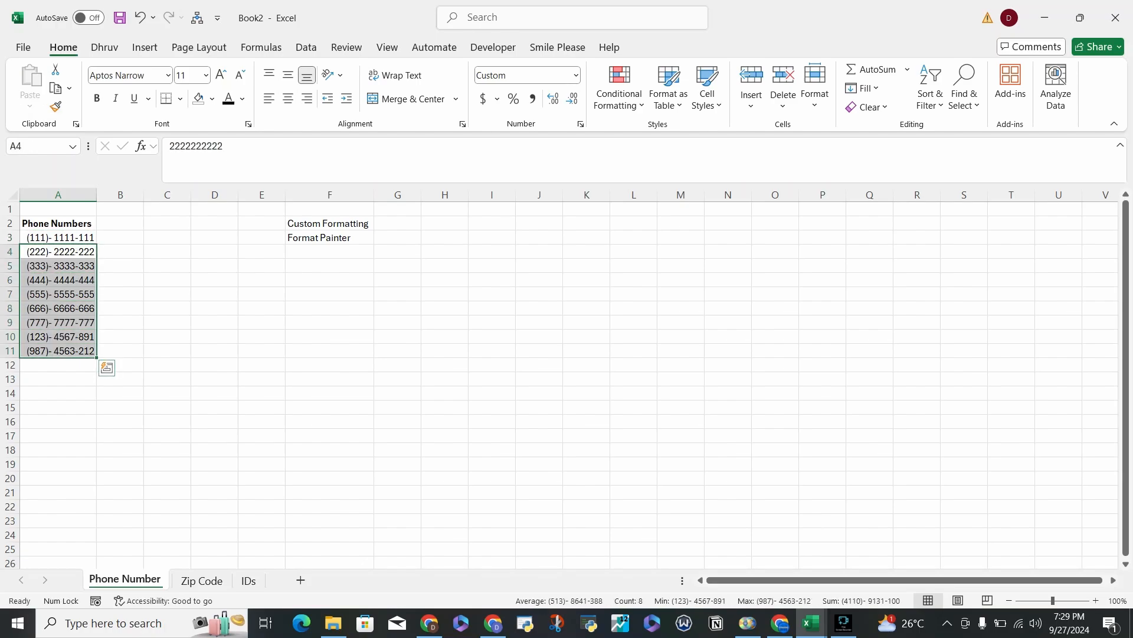
Undo the Format Painter change on the phone numbers in A4:A11.
key("Up")
key("Down")
key("shift+Down")
key("shift+Down")
key("shift+Down")
key("shift+Down")
key("shift+Down")
key("shift+Down")
key("shift+Down")
key("Up")
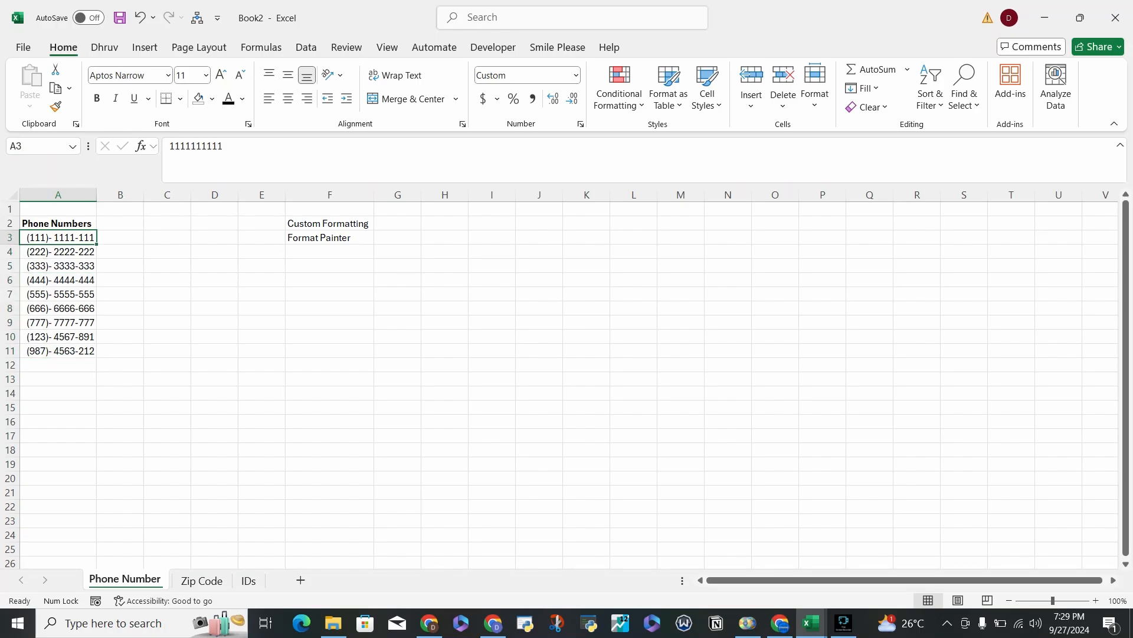
left_click(140, 17)
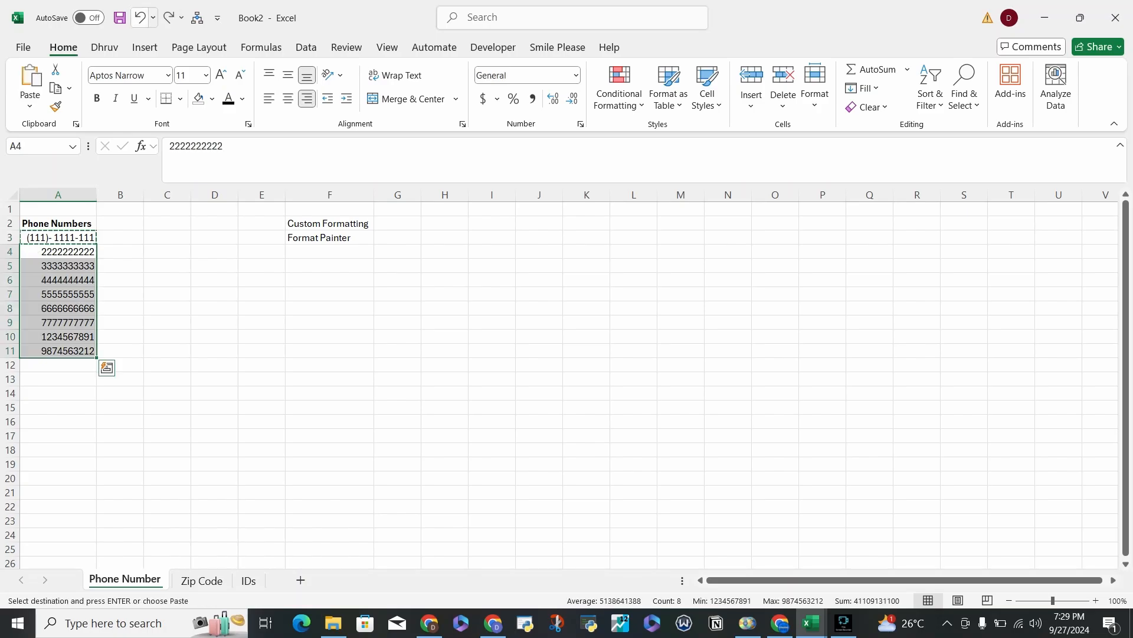
left_click(58, 237)
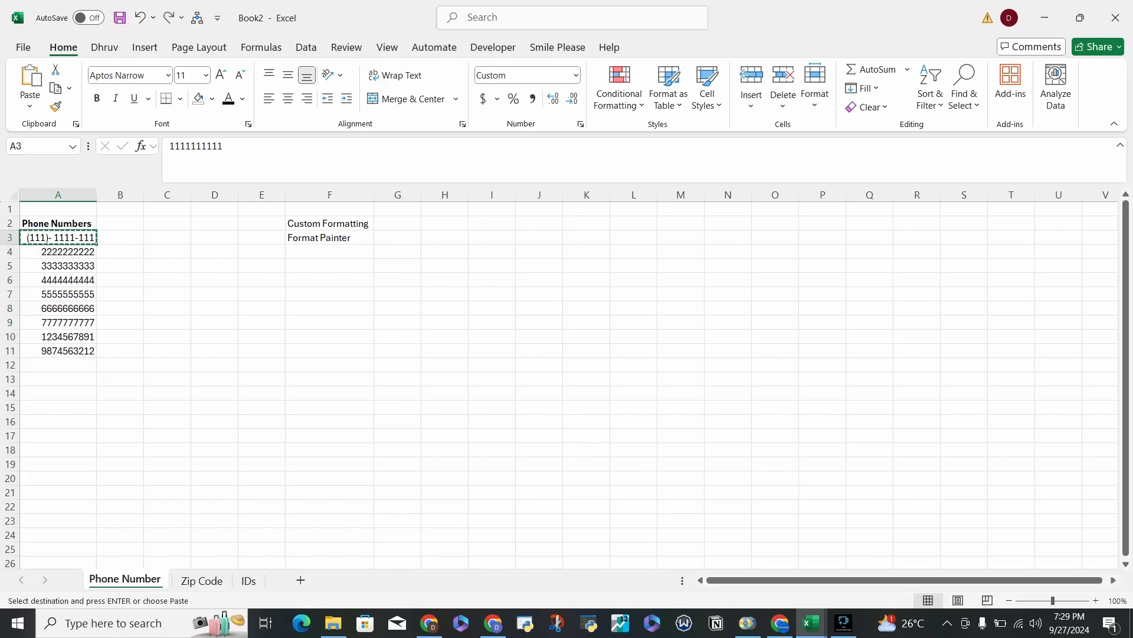
key("Down")
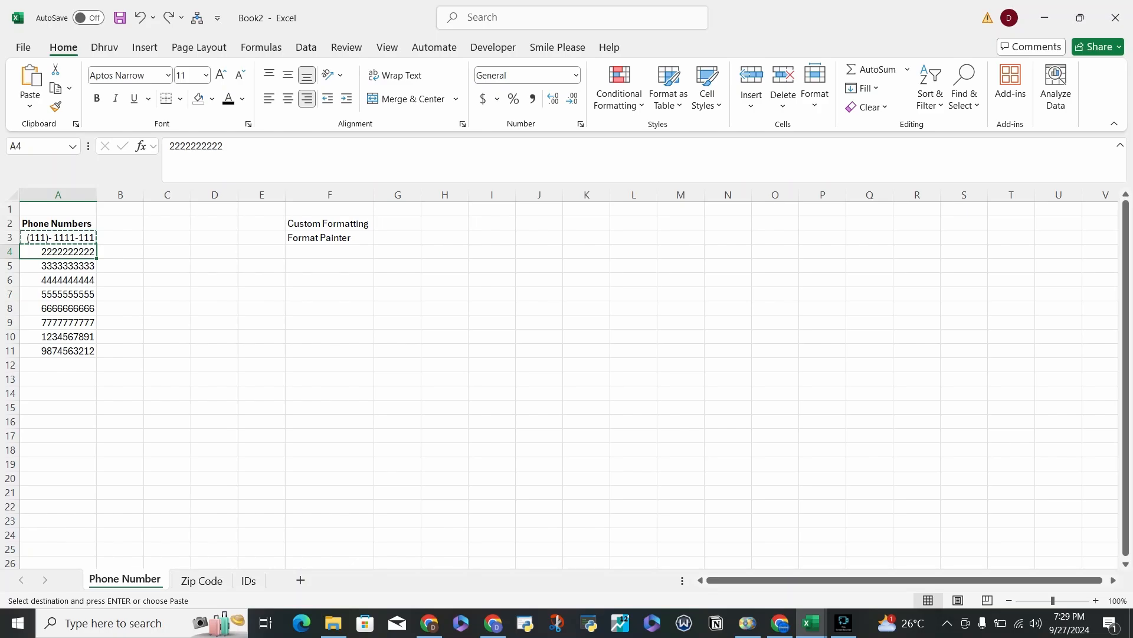
left_click(248, 580)
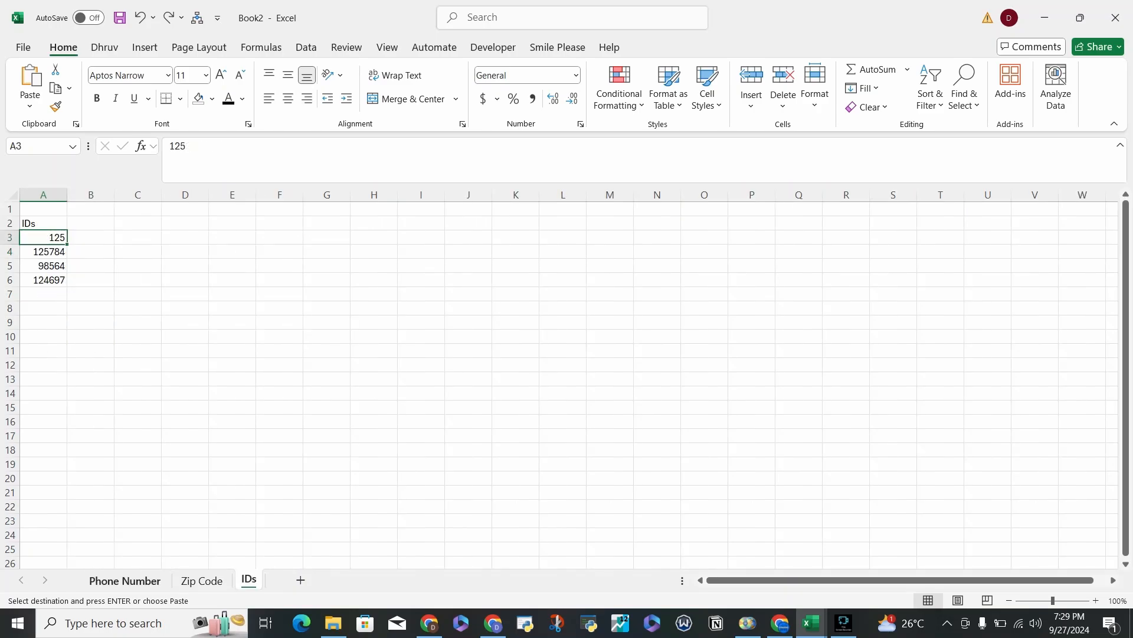
left_click(125, 580)
left_click(248, 580)
left_click(125, 581)
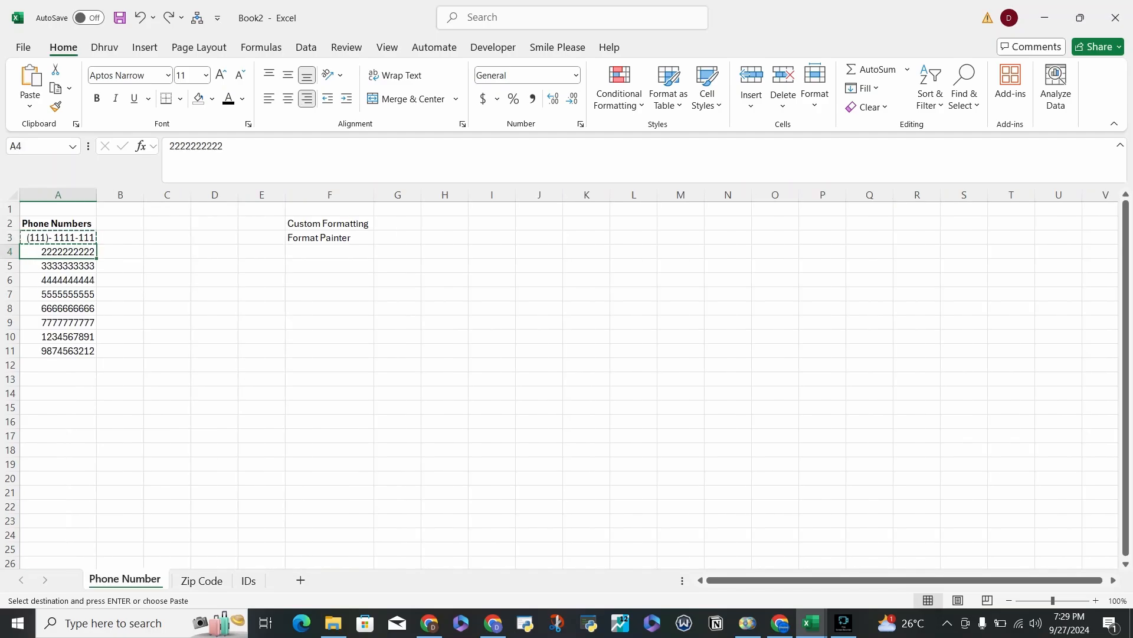
Open the cell format settings for the phone number in A7 and choose the Custom number category.
left_click(58, 294)
right_click(73, 294)
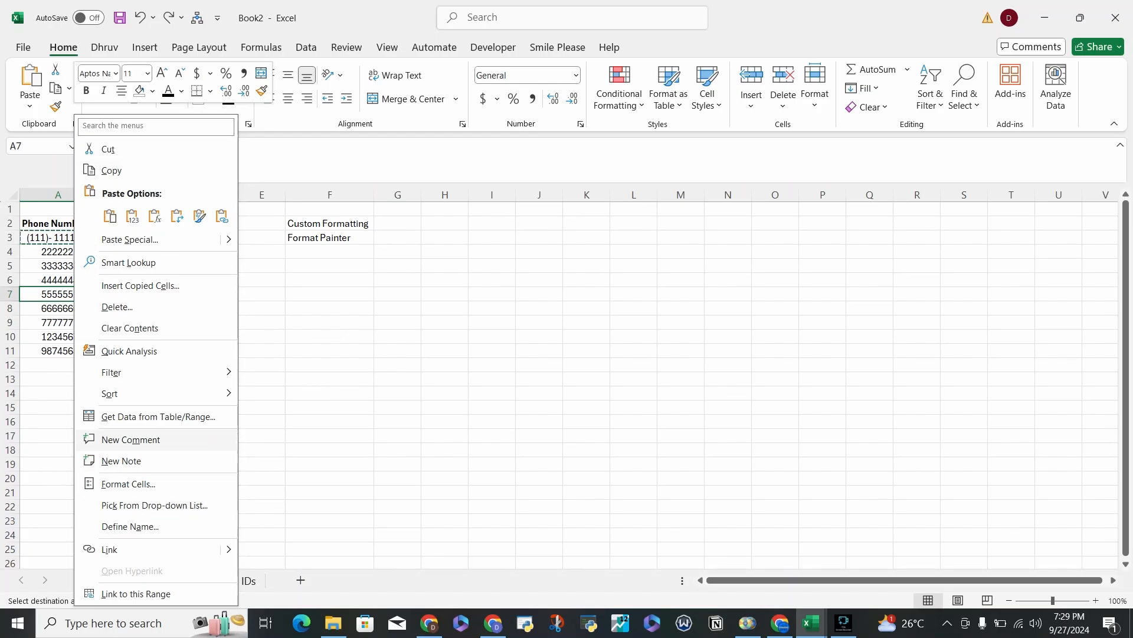
left_click(128, 484)
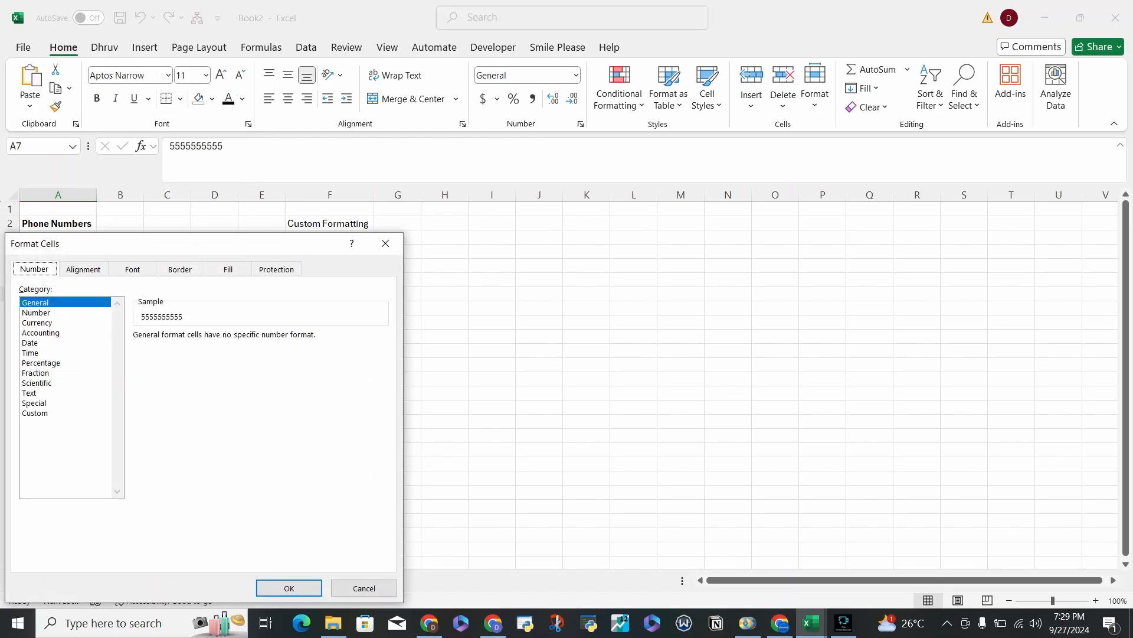
left_click(36, 413)
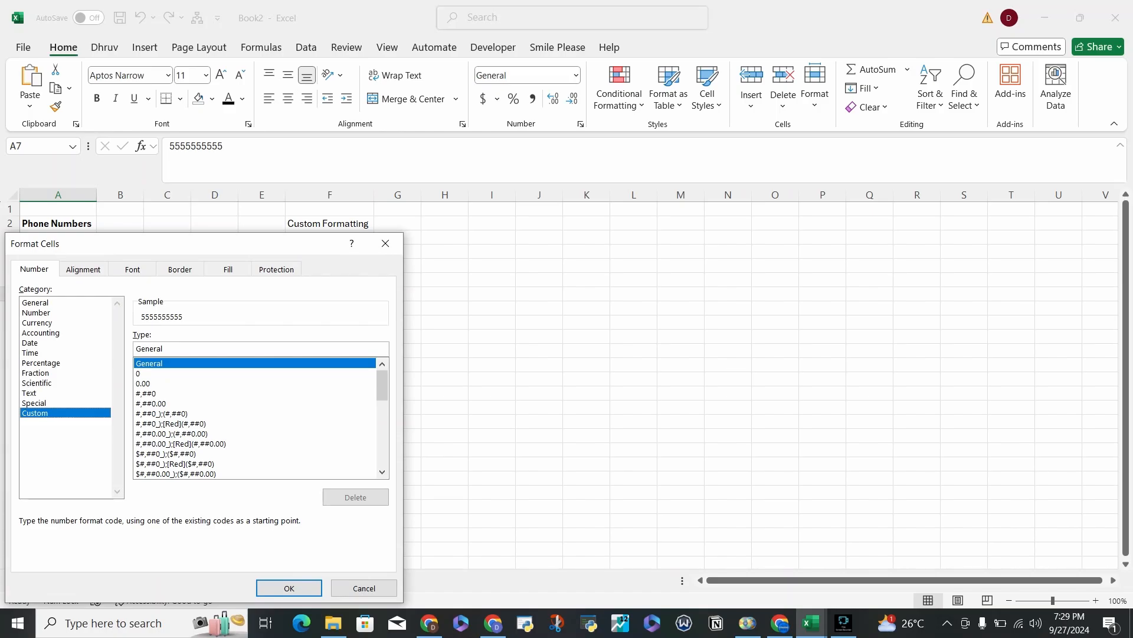
left_click(34, 270)
left_click(35, 414)
Replace the General code with the custom number format (###)-####-### and apply it to cell A7.
left_click(164, 349)
key("BackSpace")
key("BackSpace")
key("BackSpace")
key("BackSpace")
key("BackSpace")
key("BackSpace")
key("BackSpace")
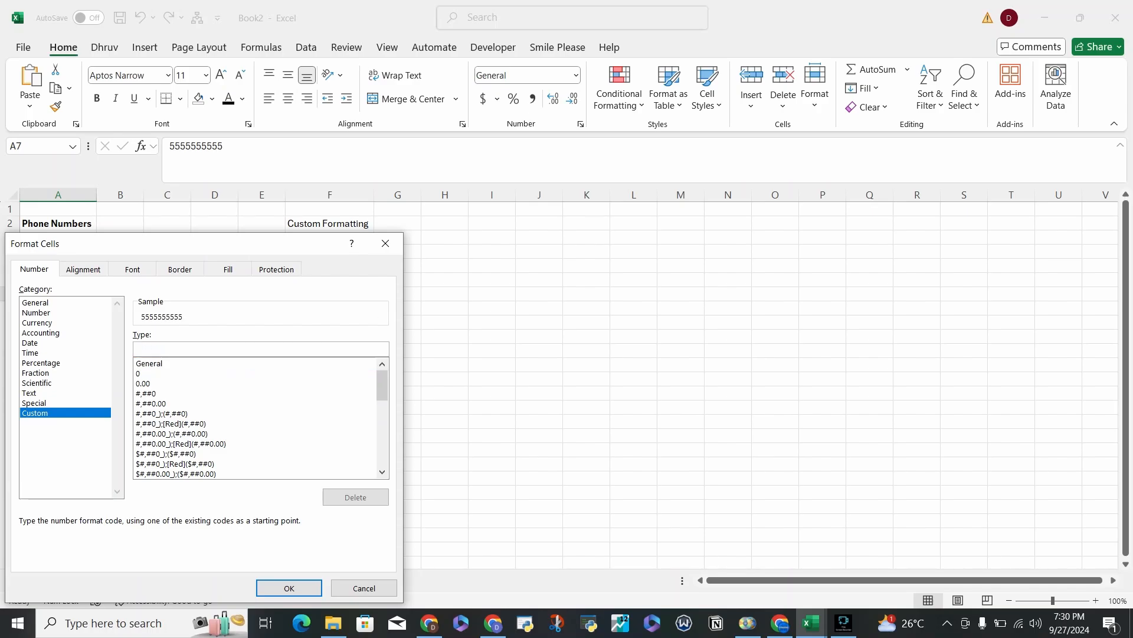
type("(###)")
type("-####")
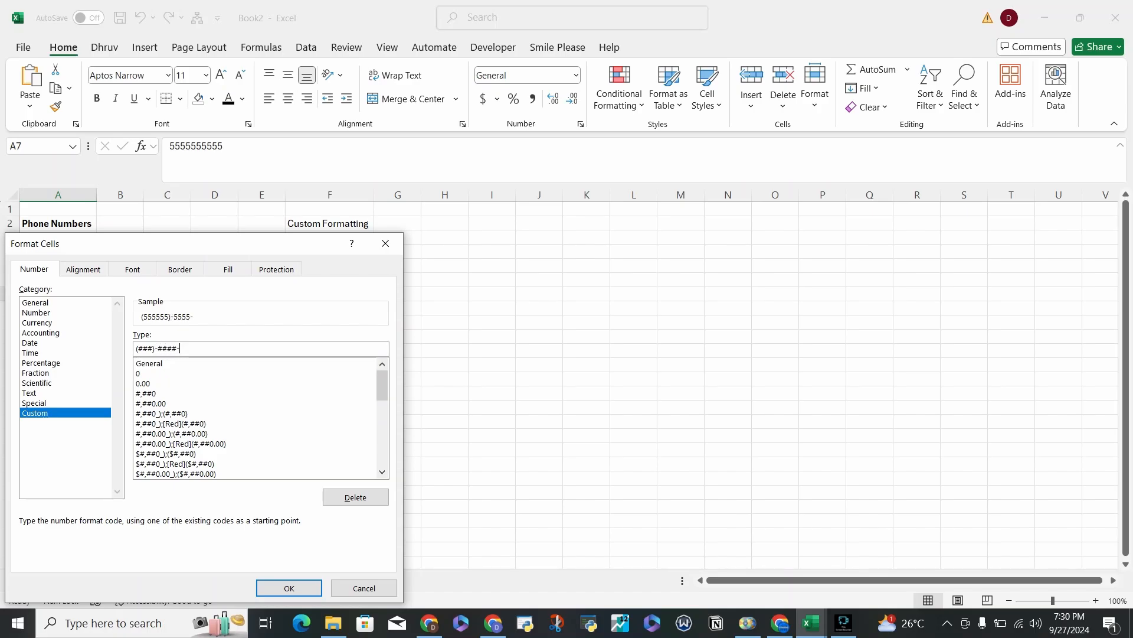
type("-###")
scroll(257, 418, "down", 4)
scroll(257, 418, "down", 4)
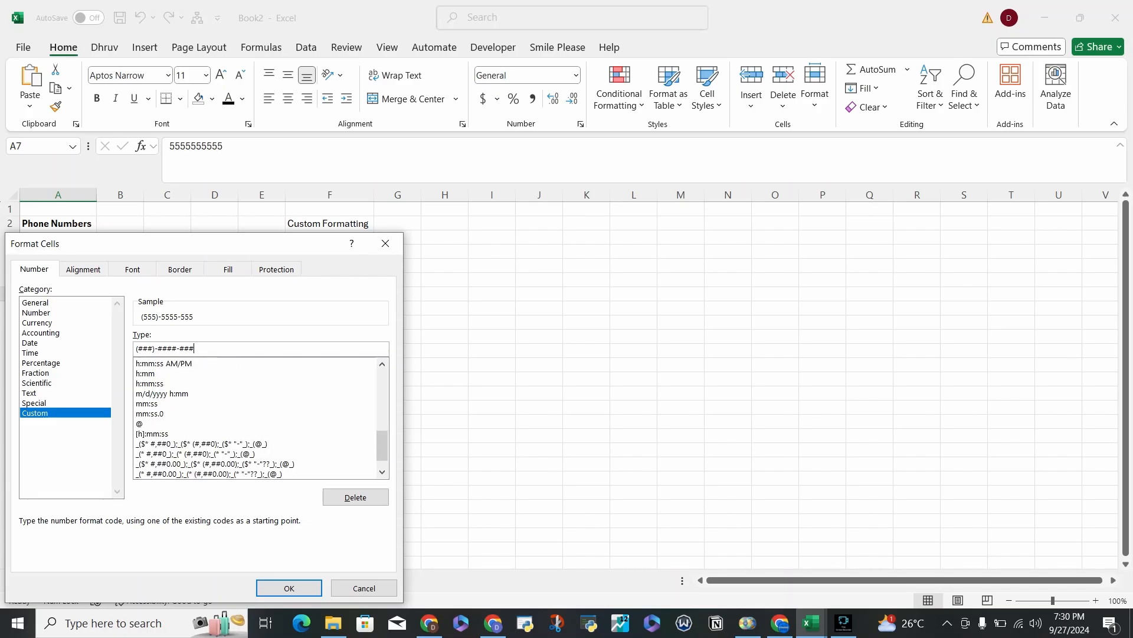
scroll(257, 418, "up", 8)
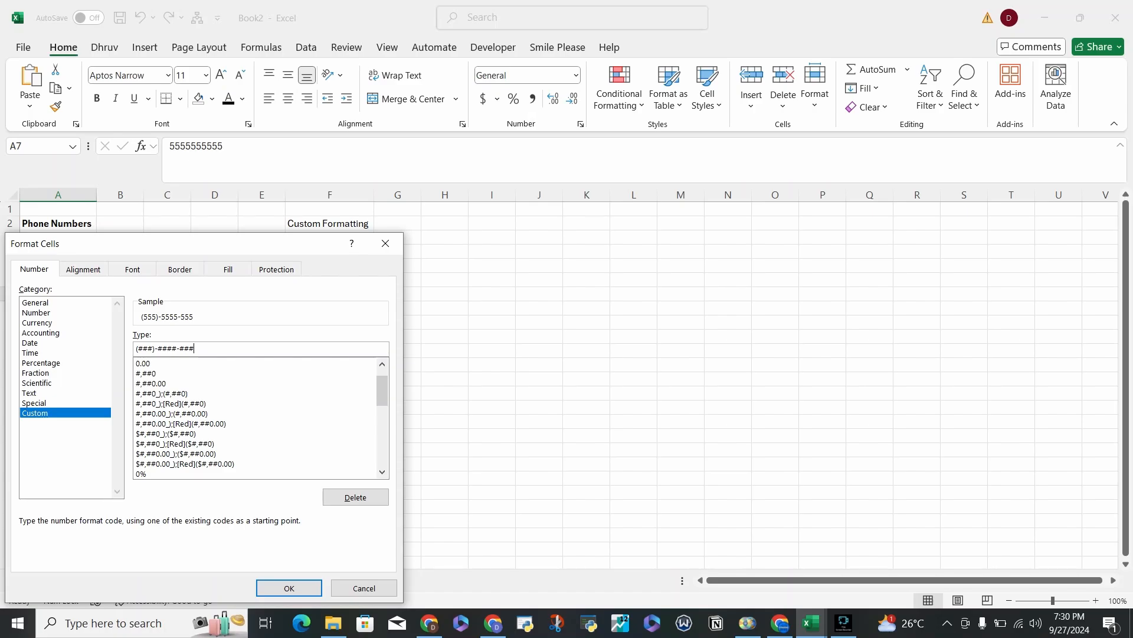
scroll(257, 418, "up", 1)
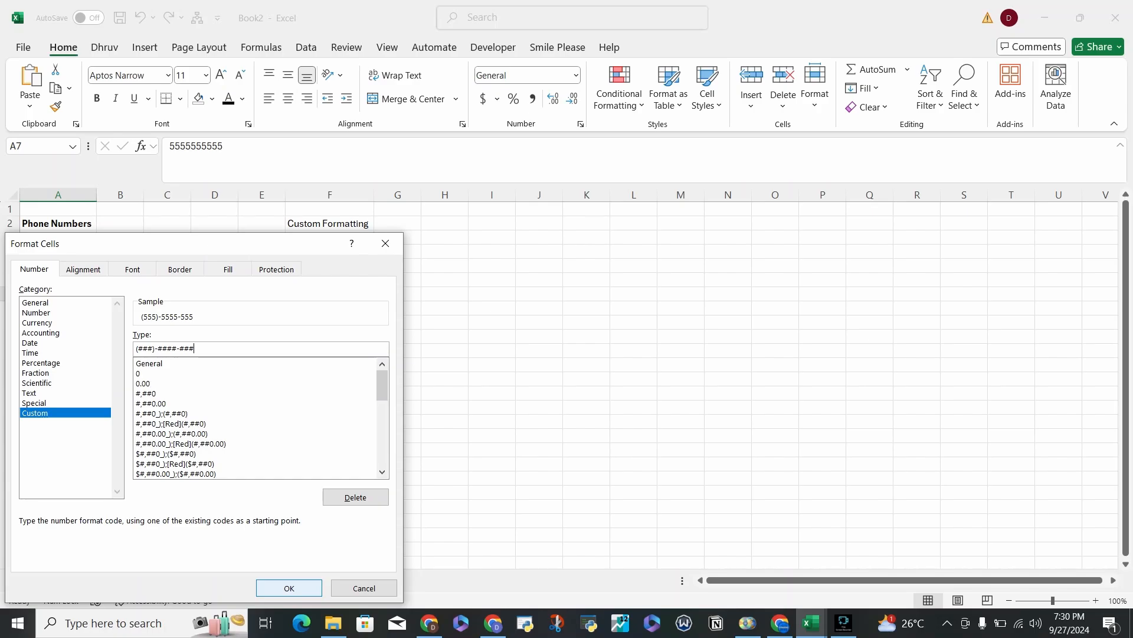
left_click(289, 588)
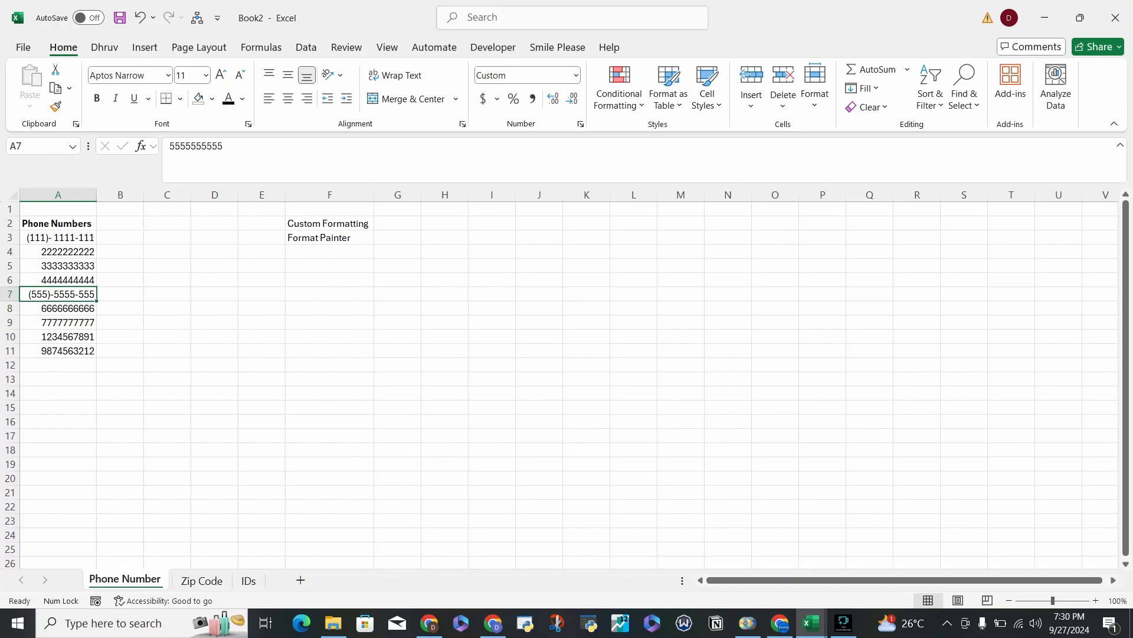
Enter the format symbol # in cell G2 and 0 in cell H2, beside the Custom Formatting note.
left_click(397, 223)
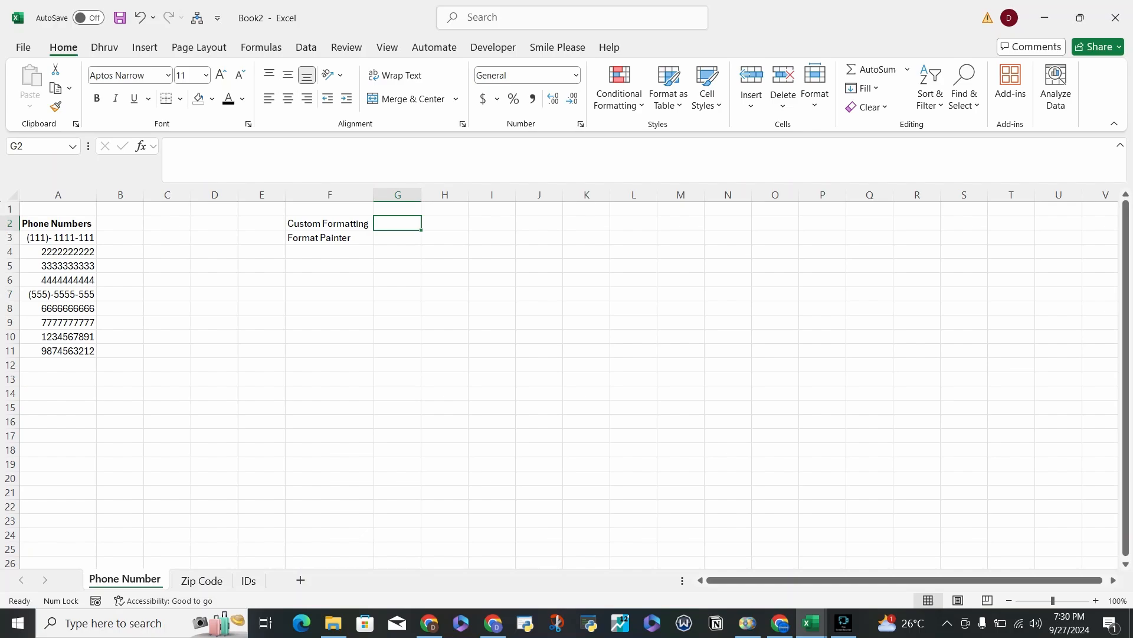
type("#")
key("Tab")
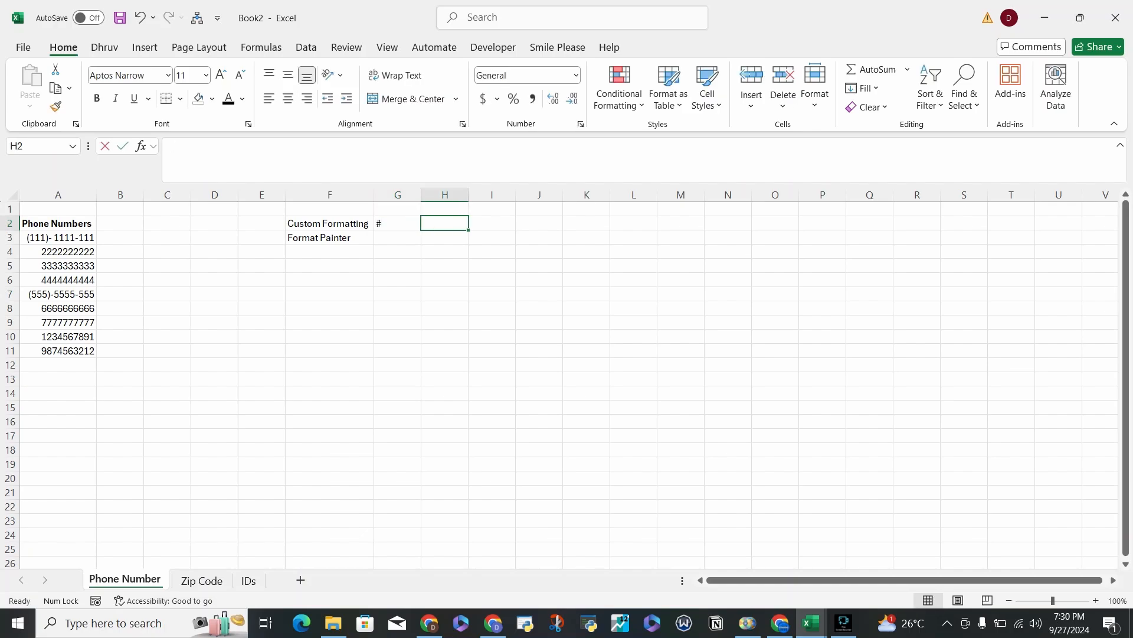
type("0")
key("Return")
Add the label "All" in G1 above the # symbol and 0 in H1.
key("Left")
key("Up")
key("Up")
type("All")
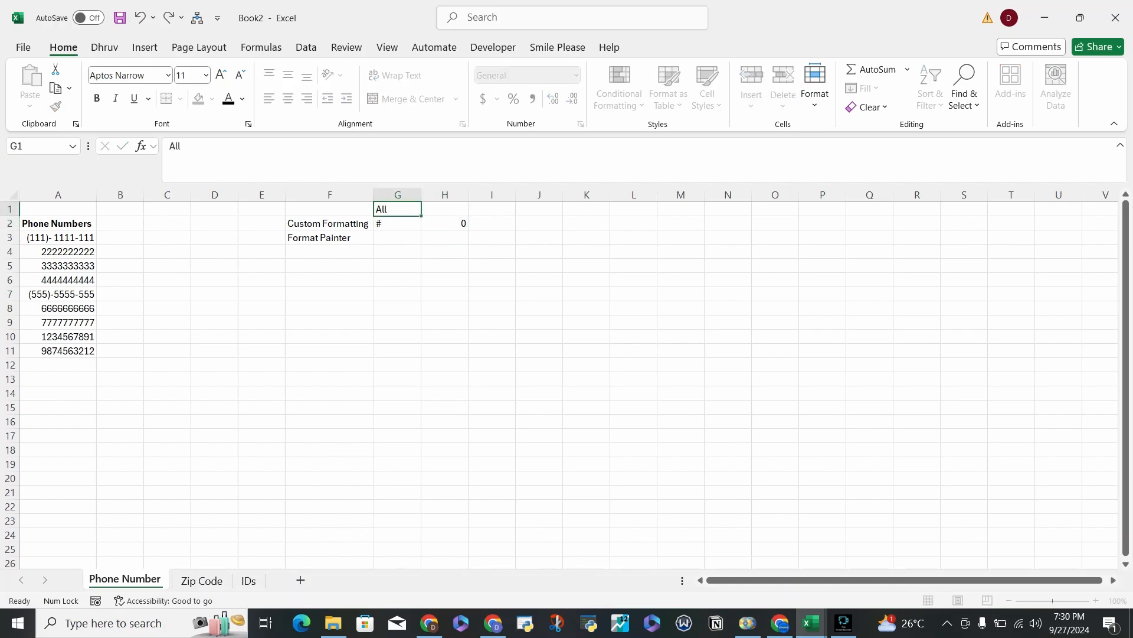
key("Return")
key("Up")
key("Right")
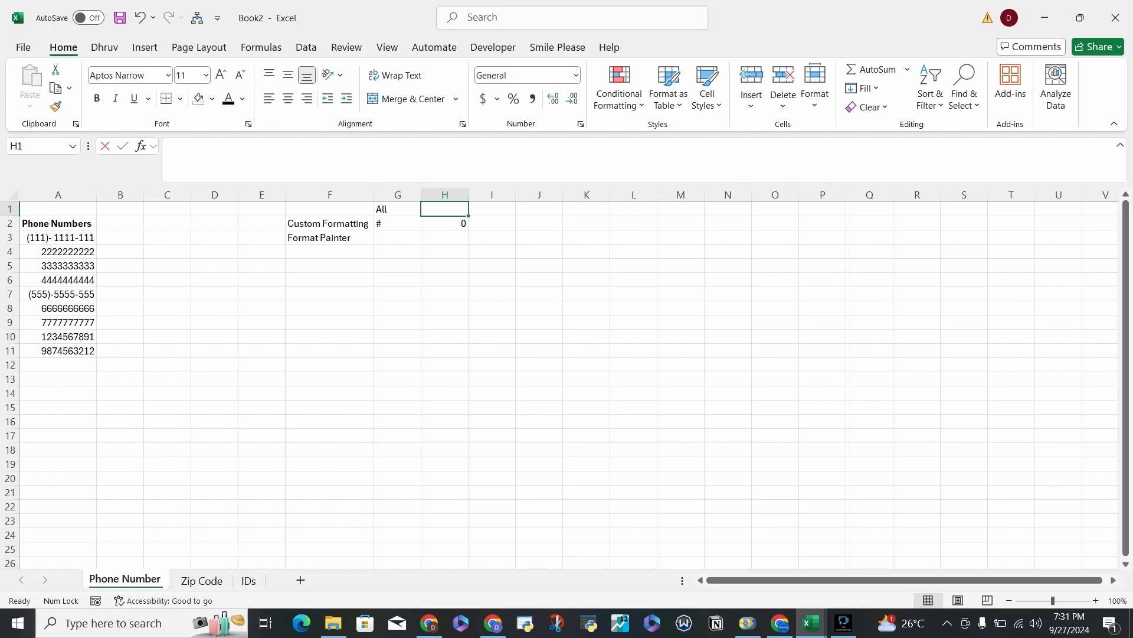
type("0")
key("Return")
Make the format symbols and their labels in G1:H2 bold.
key("Up")
key("Left")
key("shift+Right")
key("shift+Down")
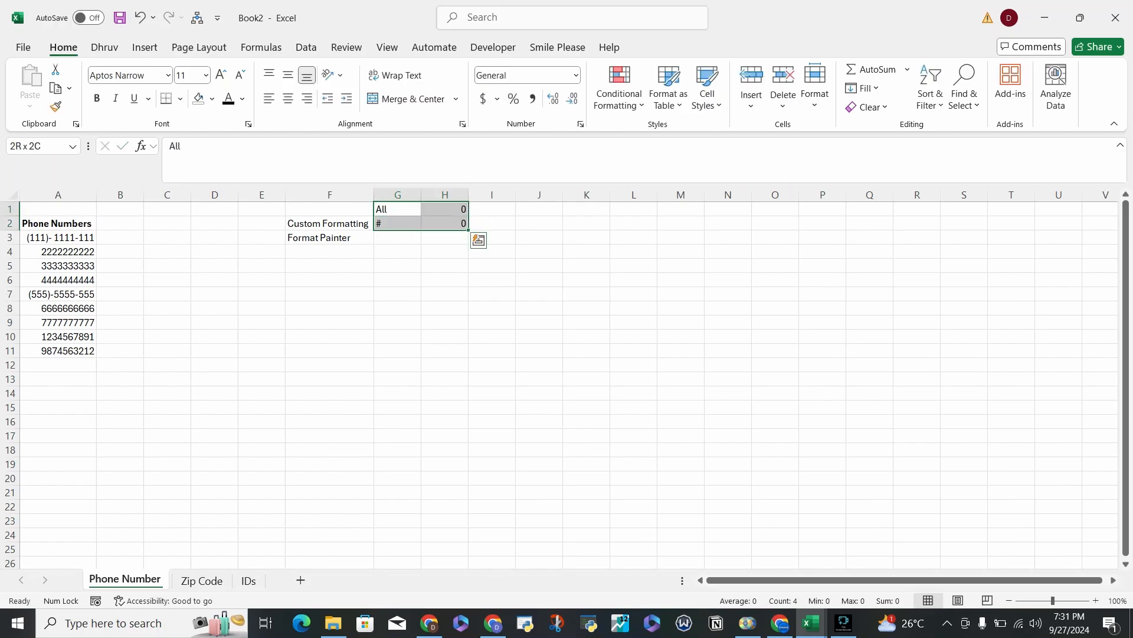
key("ctrl+d")
key("ctrl+z")
key("ctrl+b")
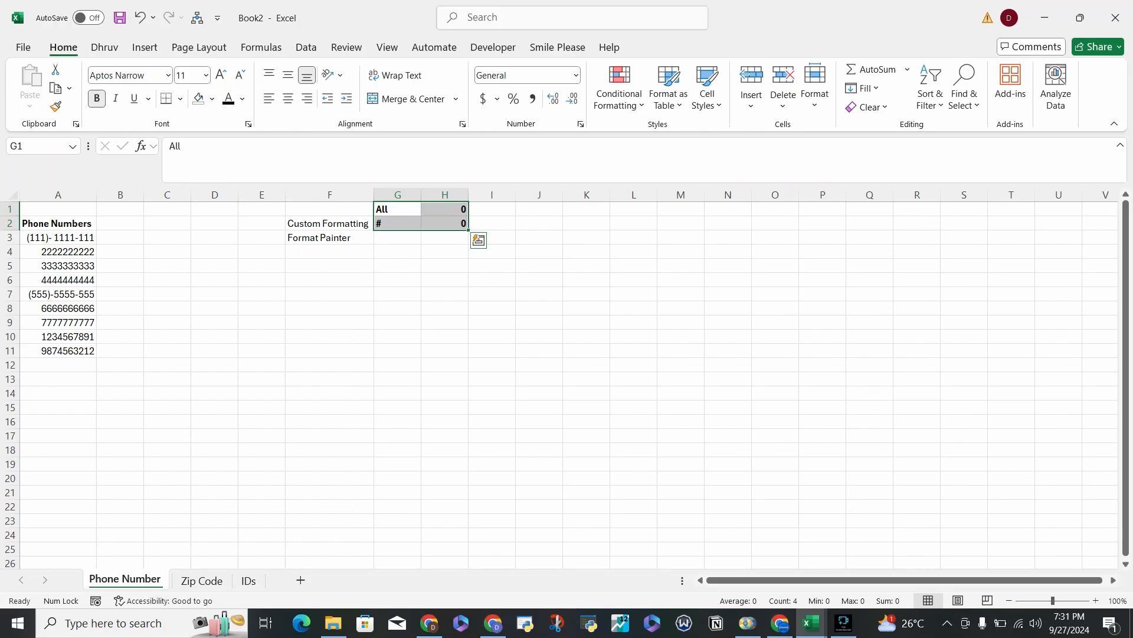
Apply the number format of cell A3 to all remaining phone numbers in A4:A11 with Format Painter.
left_click(57, 294)
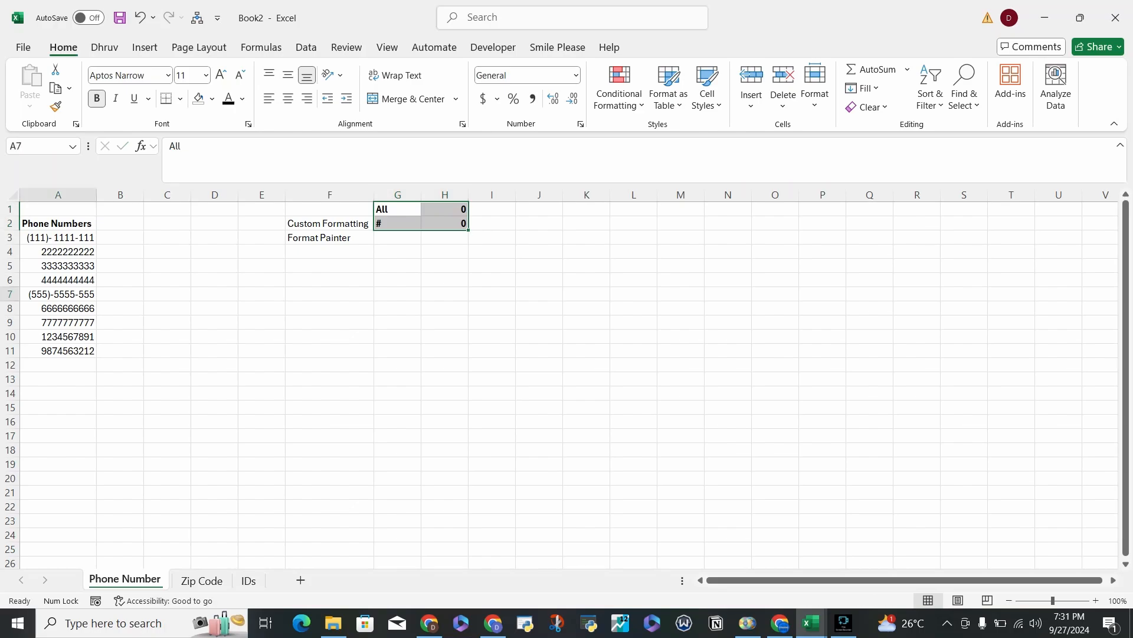
left_click(58, 238)
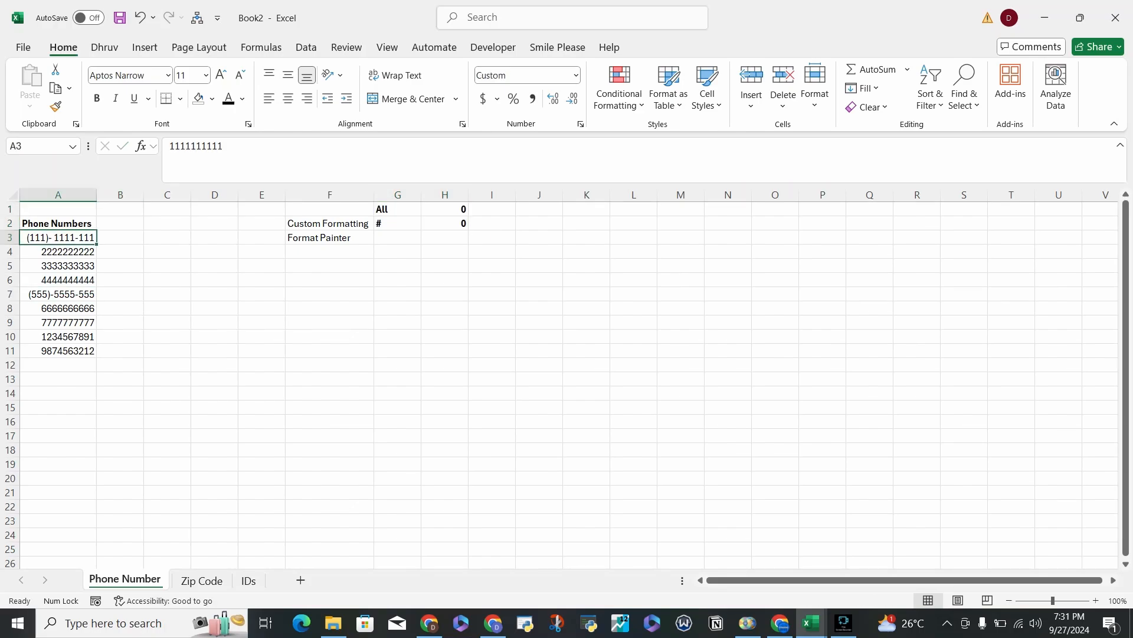
left_click(56, 107)
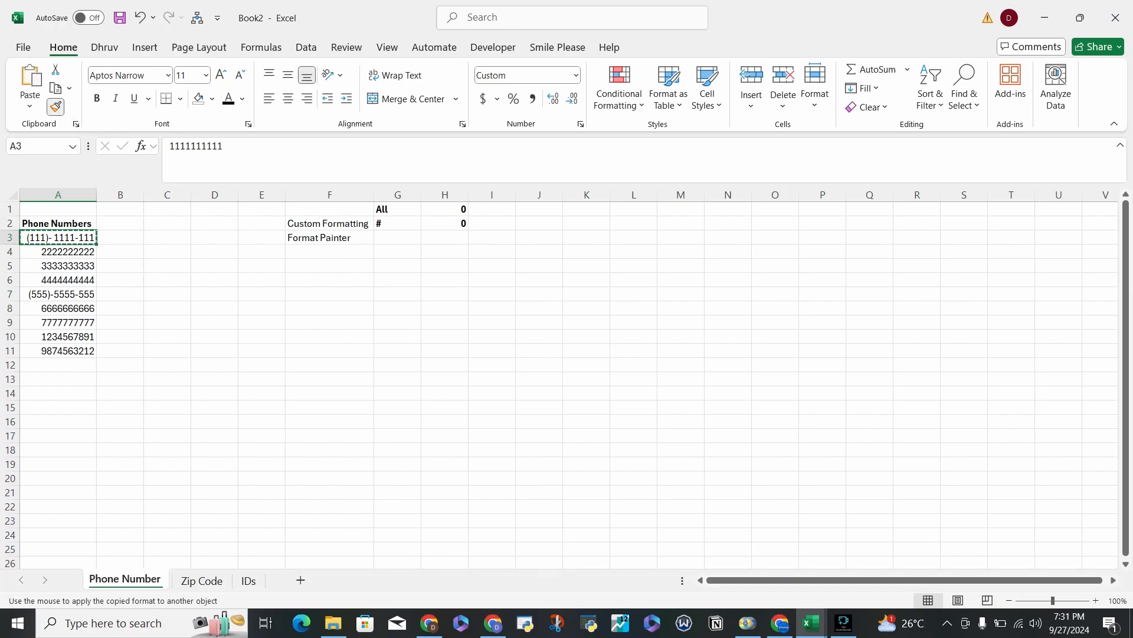
mouse_move(58, 251)
left_mouse_down()
mouse_move(58, 365)
mouse_move(58, 337)
mouse_move(57, 351)
left_mouse_up()
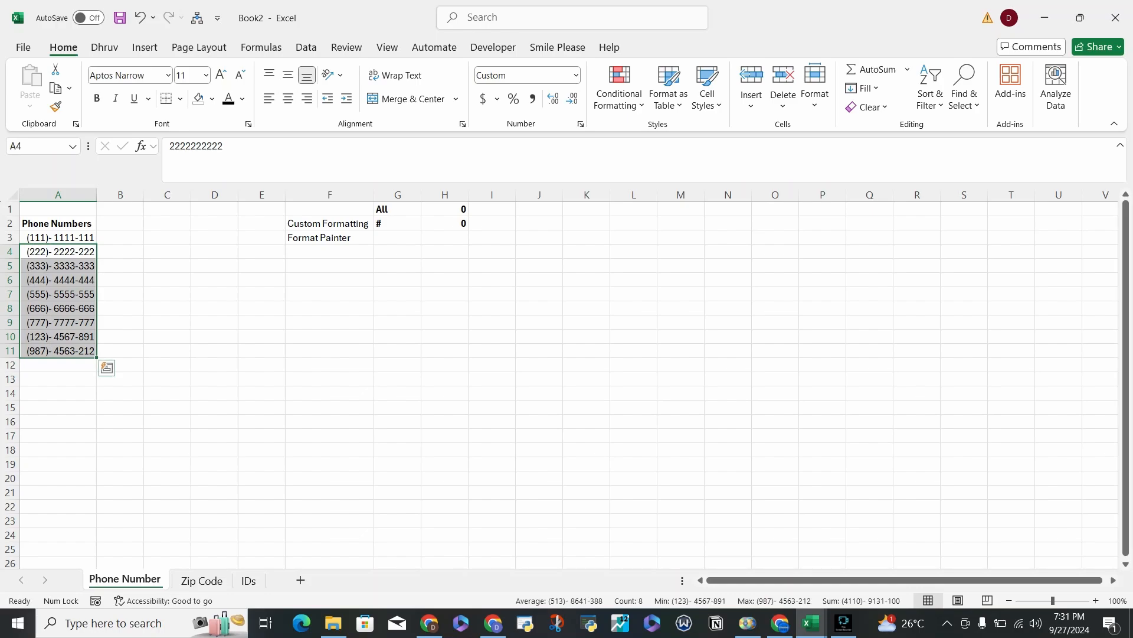
left_click(58, 251)
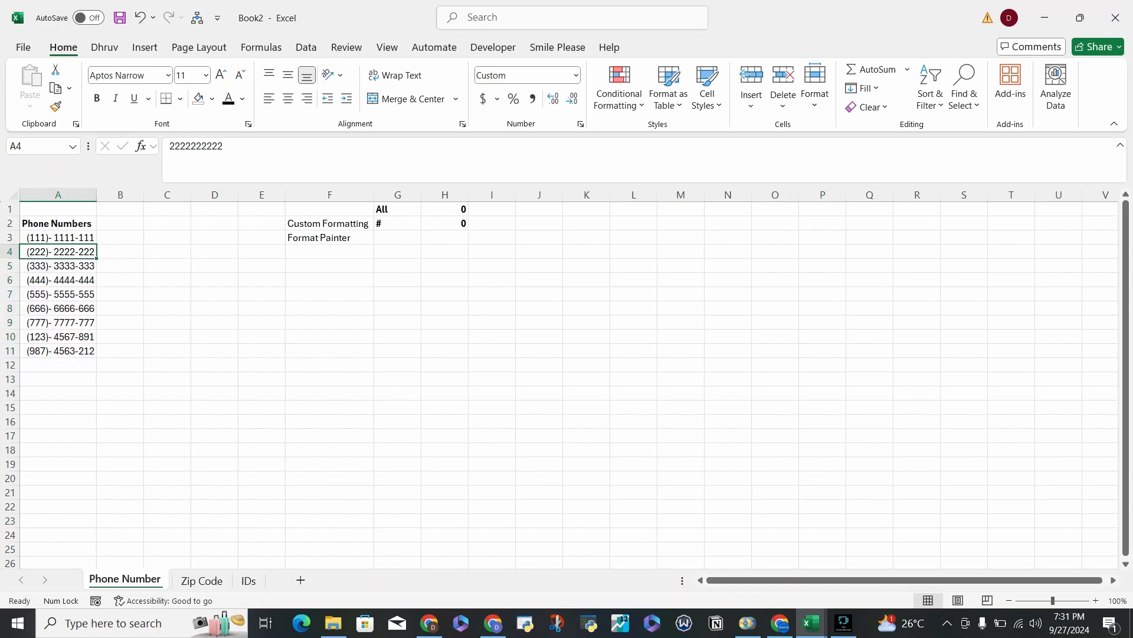
Prefix the custom number format of phone number cell A4 with the country code, as +91 (###)- ####-###.
right_click(47, 265)
right_click(47, 254)
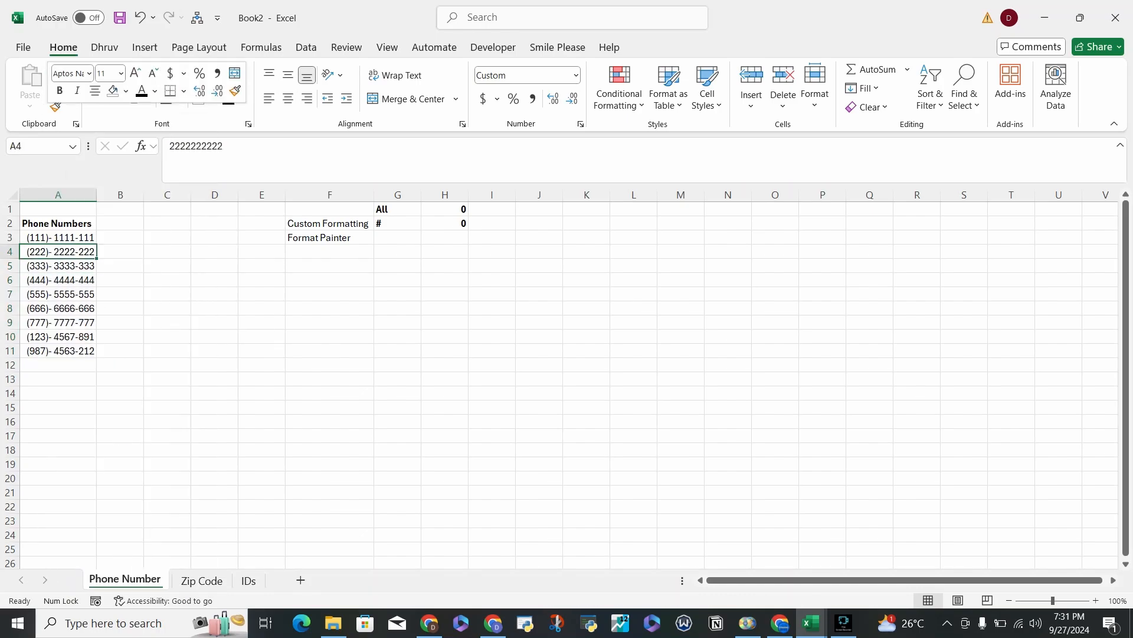
left_click(94, 484)
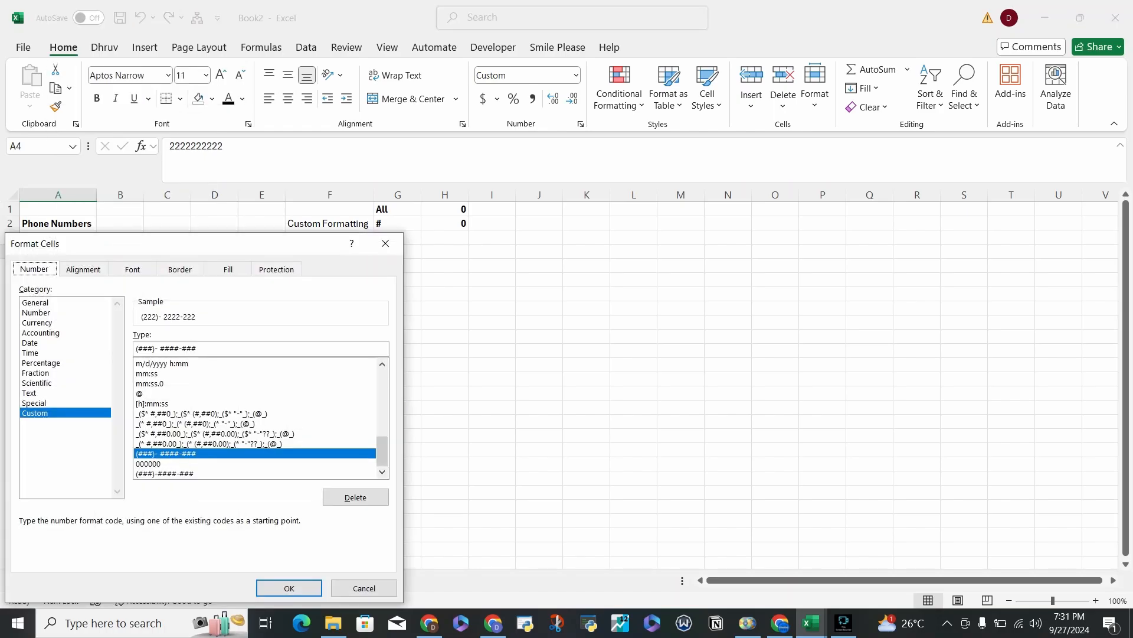
left_click(136, 348)
type("+")
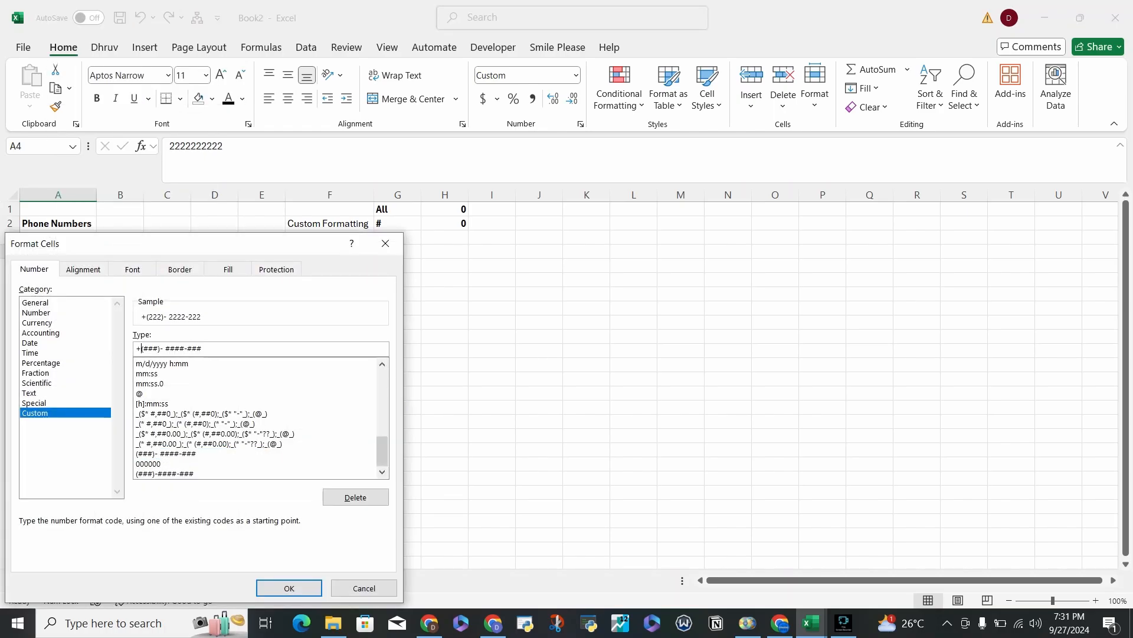
type("91")
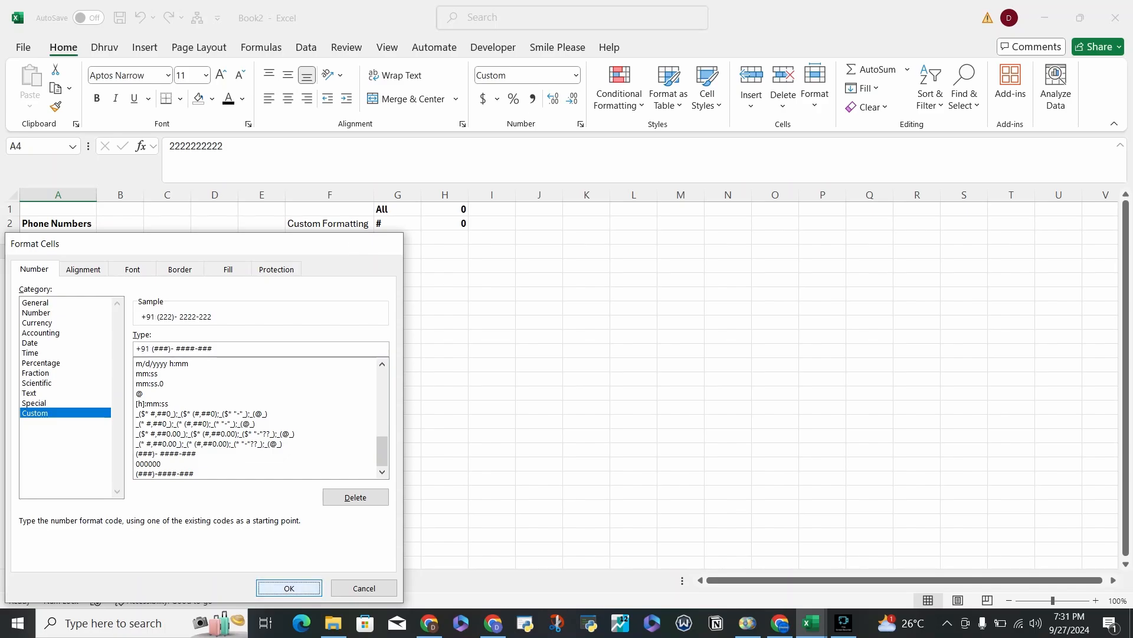
left_click(289, 588)
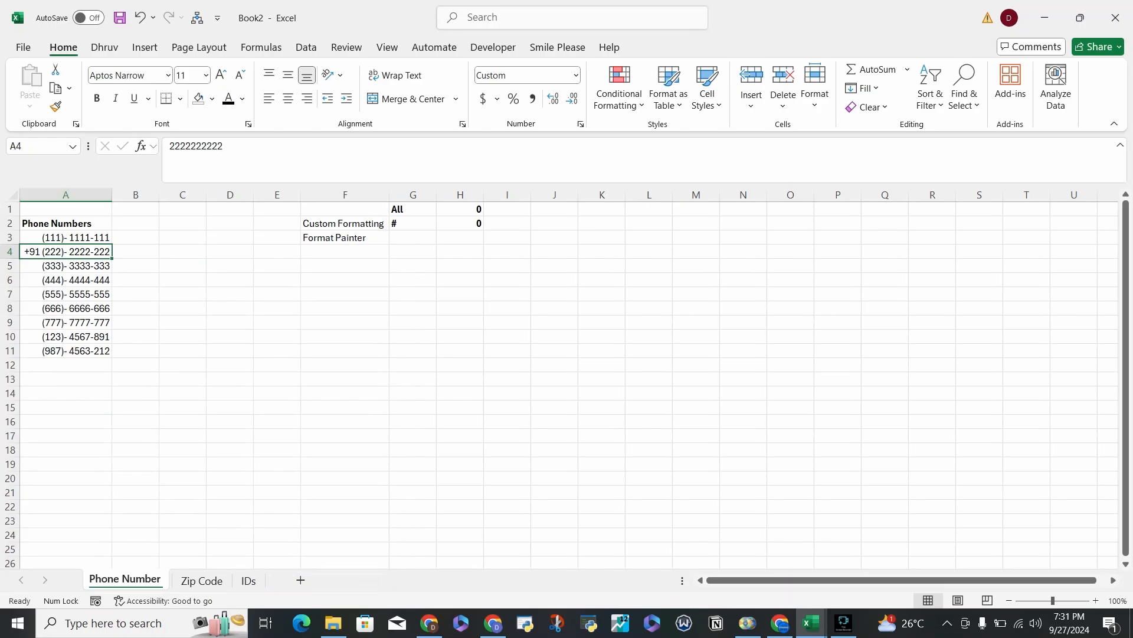
Copy the number format of cell A4 to the other phone numbers in A5:A11 and A3 with Format Painter.
left_click(56, 106)
left_click_drag(65, 266, 65, 351)
left_click(65, 251)
left_click(55, 106)
left_click(66, 237)
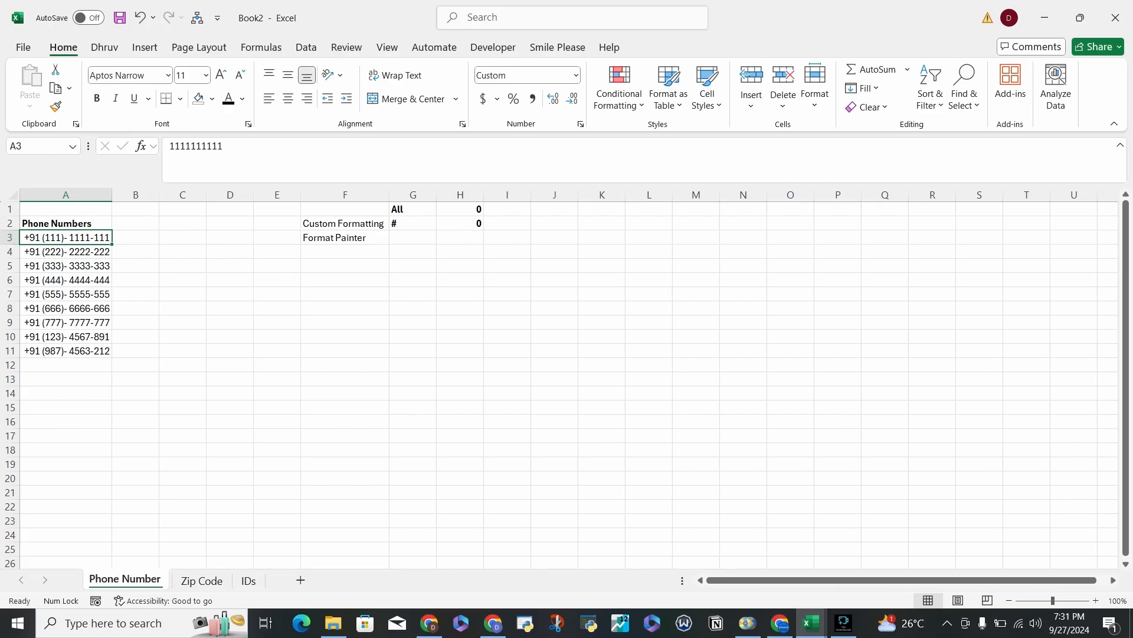
On the IDs sheet, apply the custom number format 000000 to cell A3.
left_click(249, 580)
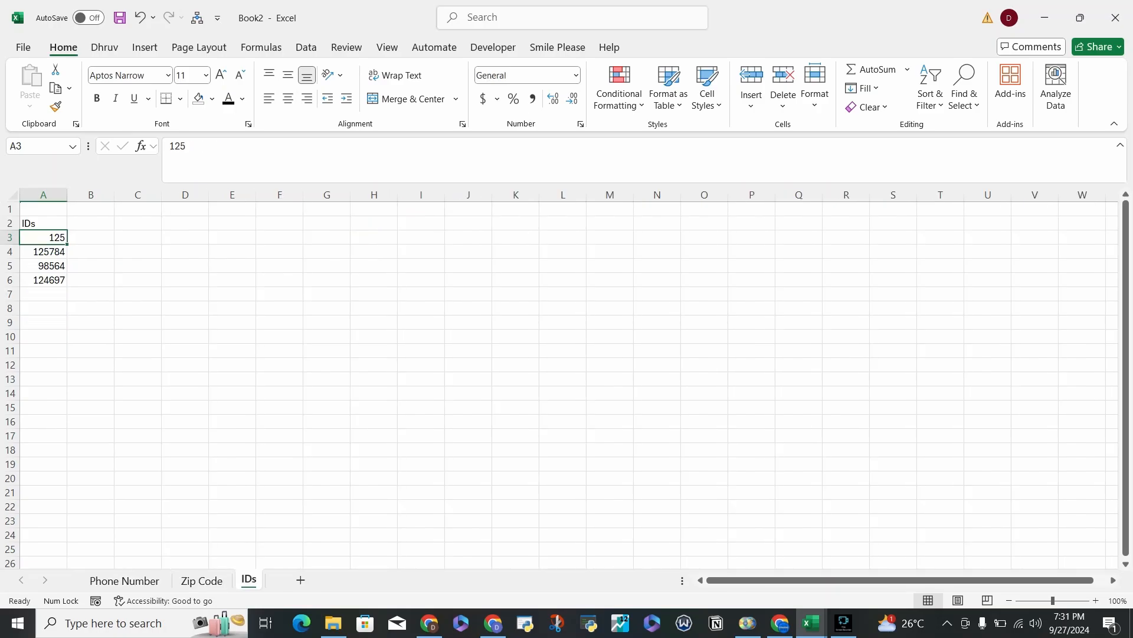
right_click(50, 237)
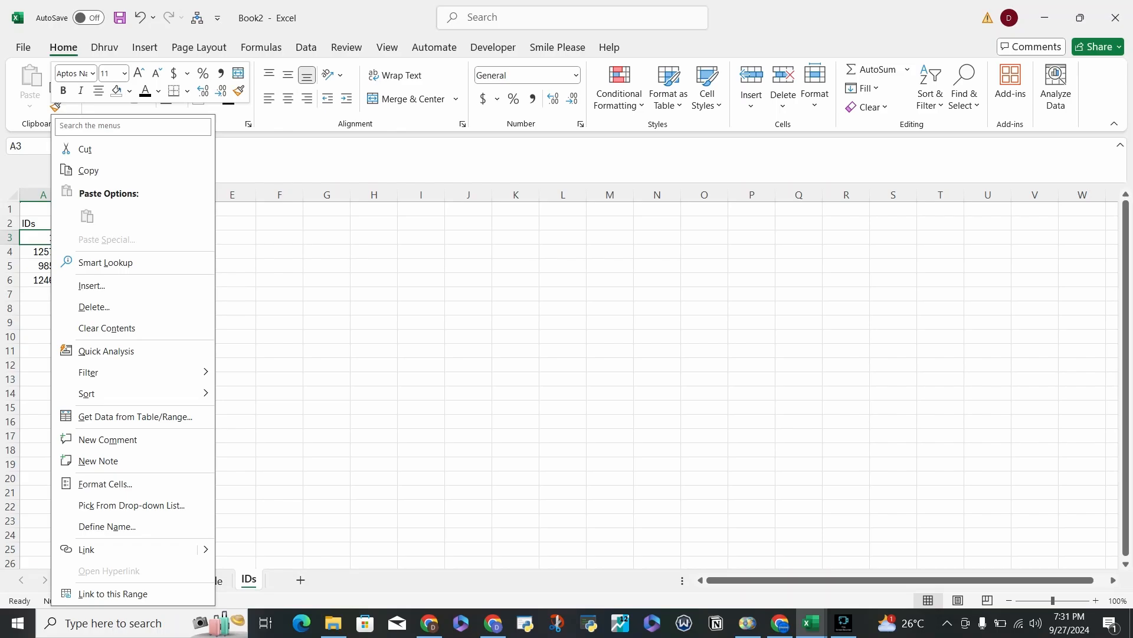
left_click(105, 484)
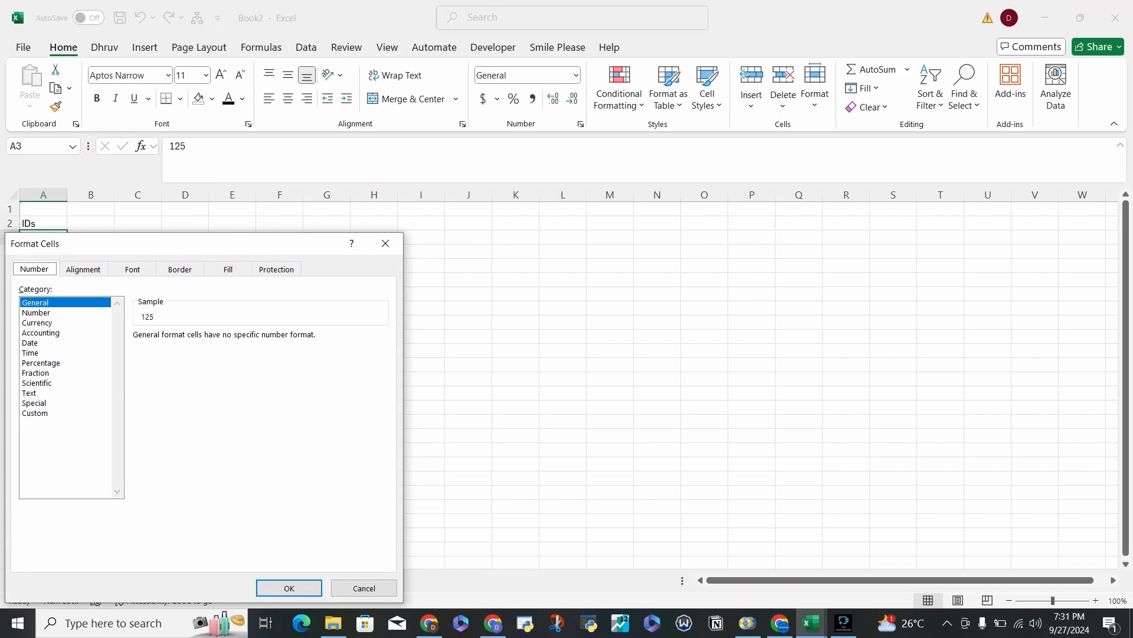
left_click(37, 413)
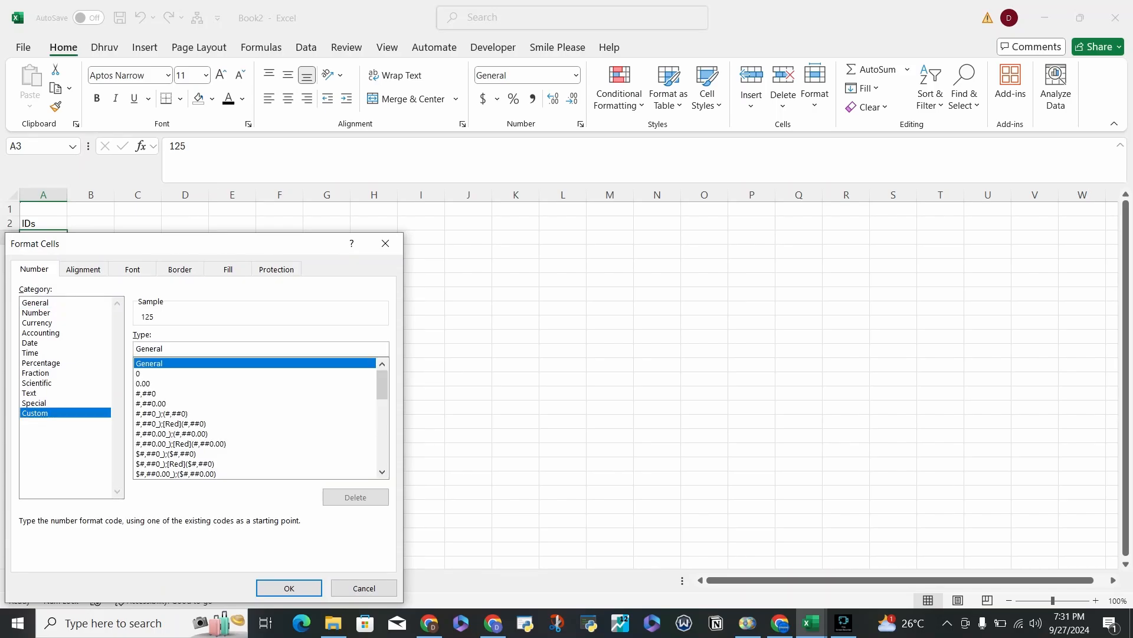
key("BackSpace")
key("BackSpace")
key("BackSpace")
key("BackSpace")
key("BackSpace")
key("BackSpace")
key("BackSpace")
type("000000")
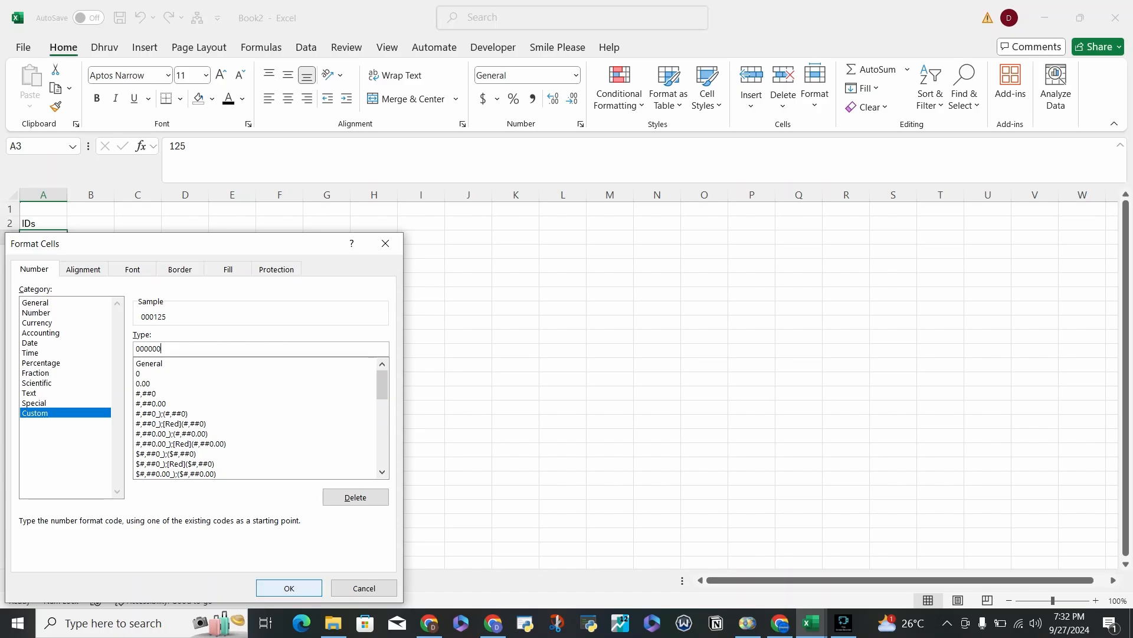
left_click(289, 588)
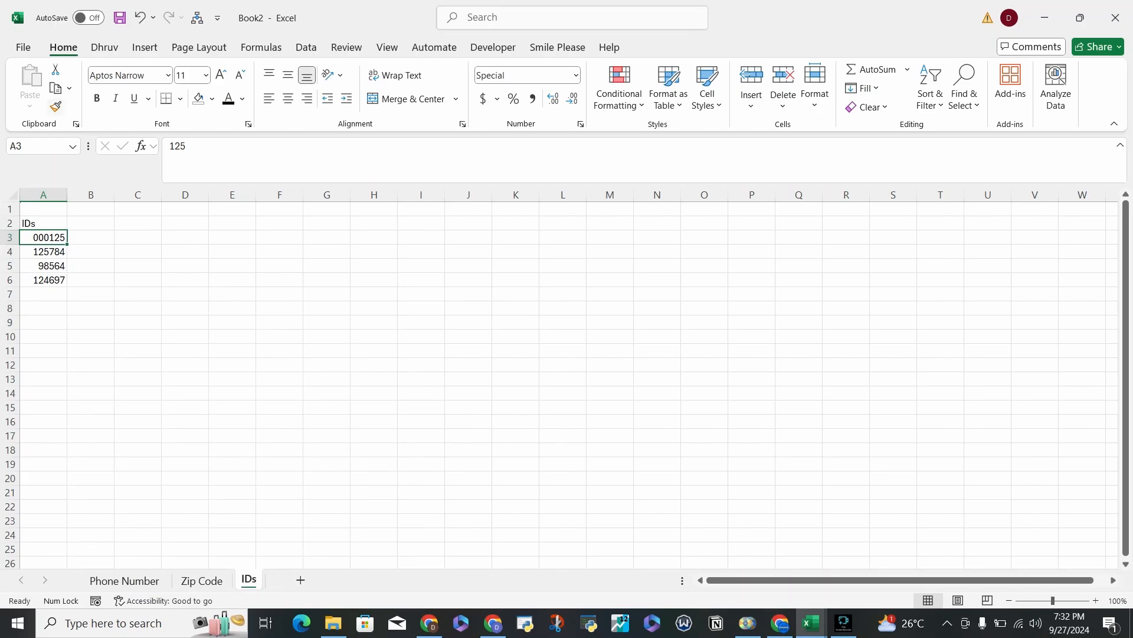
Copy the number format of cell A3 to the remaining IDs in A4:A6 with Format Painter.
left_click(56, 106)
left_click_drag(47, 252, 47, 280)
left_click(44, 252)
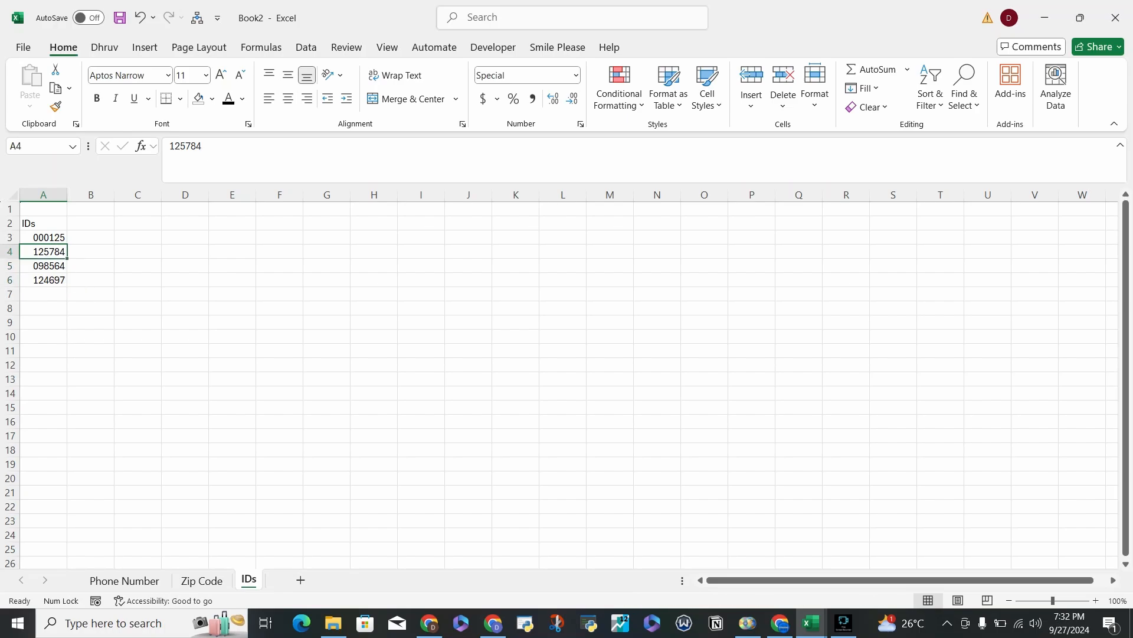
left_click(44, 237)
left_click(44, 266)
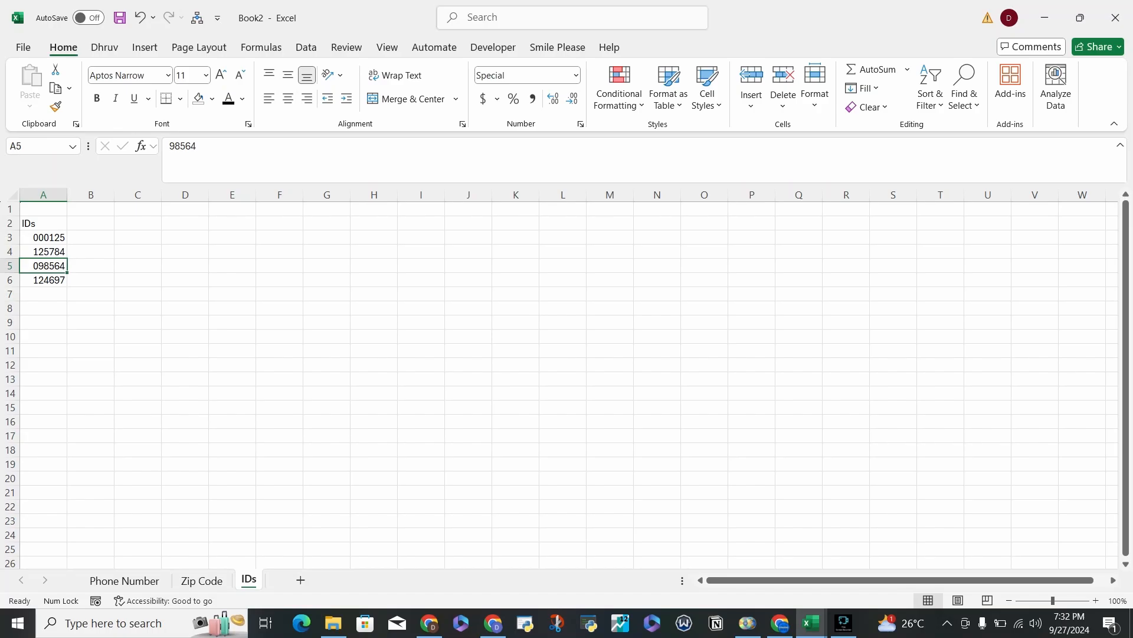
Copy the format of the IDs in A3:A6 to the empty cells below them, across columns A to D, with Format Painter.
left_click(43, 294)
key("Up")
key("Up")
key("Up")
key("Up")
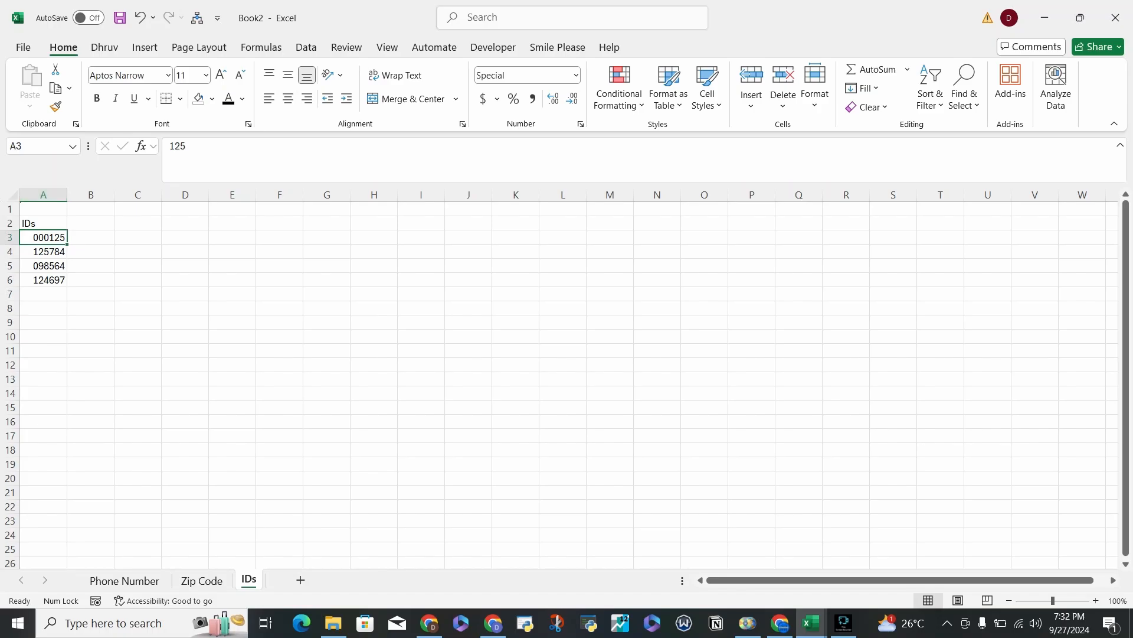
key("shift+Down")
key("shift+Down")
key("shift+Down")
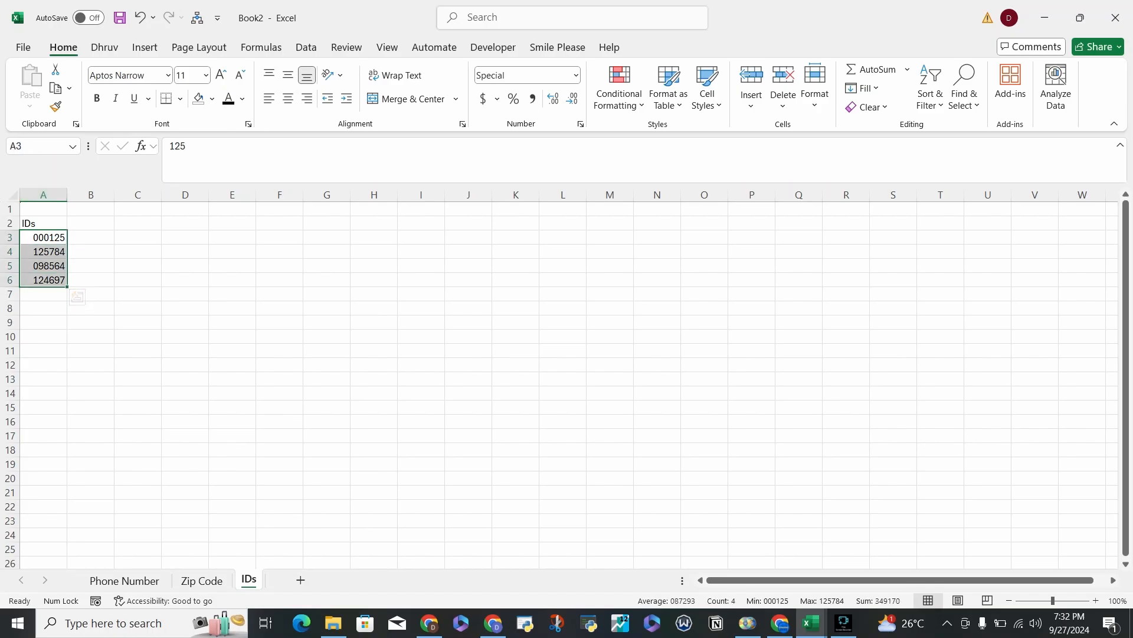
left_click(55, 107)
mouse_move(42, 293)
left_mouse_down()
mouse_move(106, 413)
mouse_move(204, 466)
left_mouse_up()
left_click(91, 323)
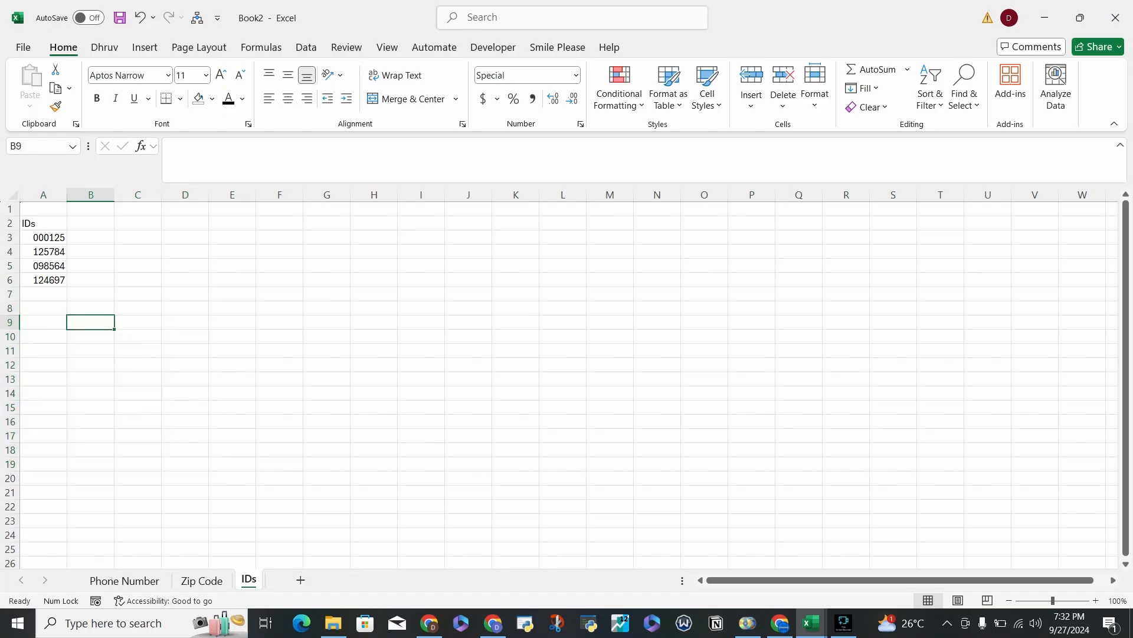
Test the painted format by entering 40 in cell A8 and 128 in cell A9.
key("Up")
key("Left")
key("Up")
key("Down")
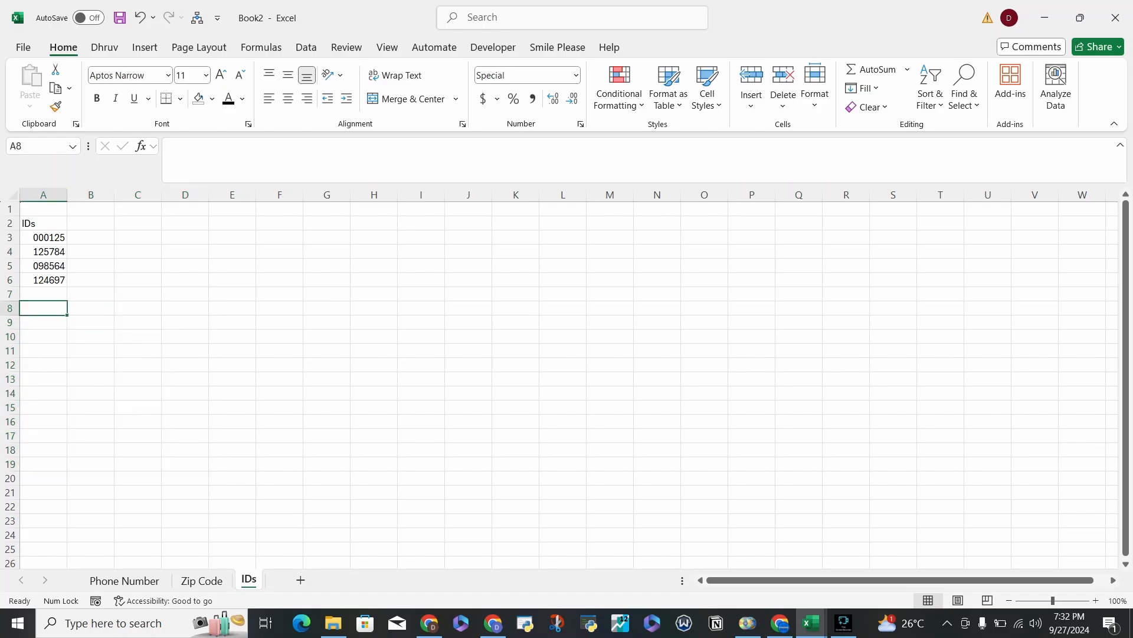
type("40")
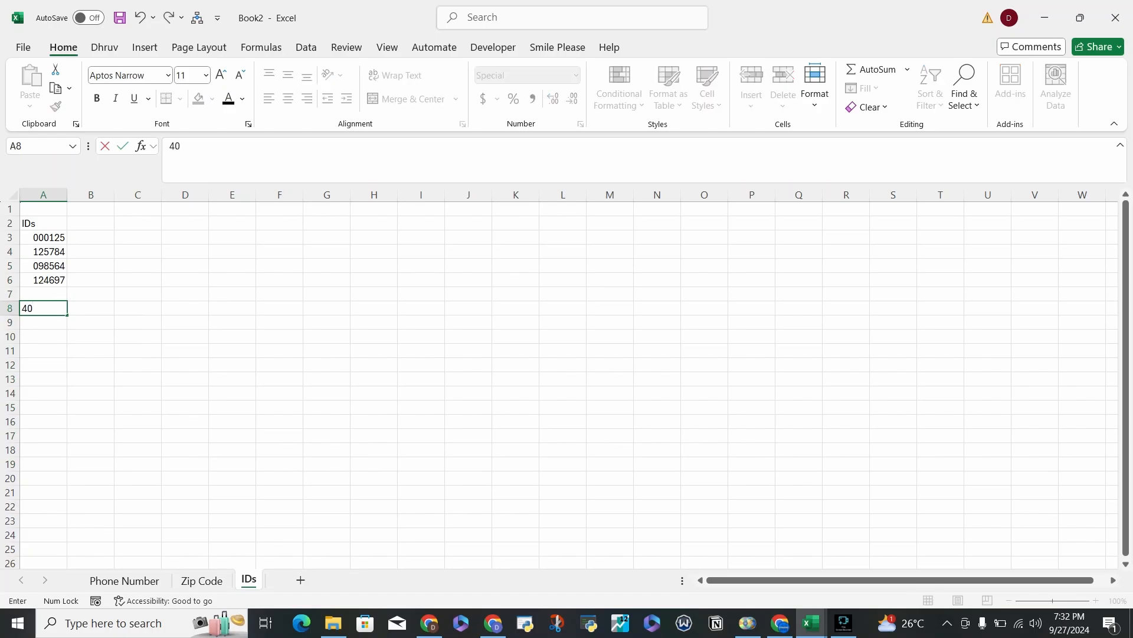
key("Return")
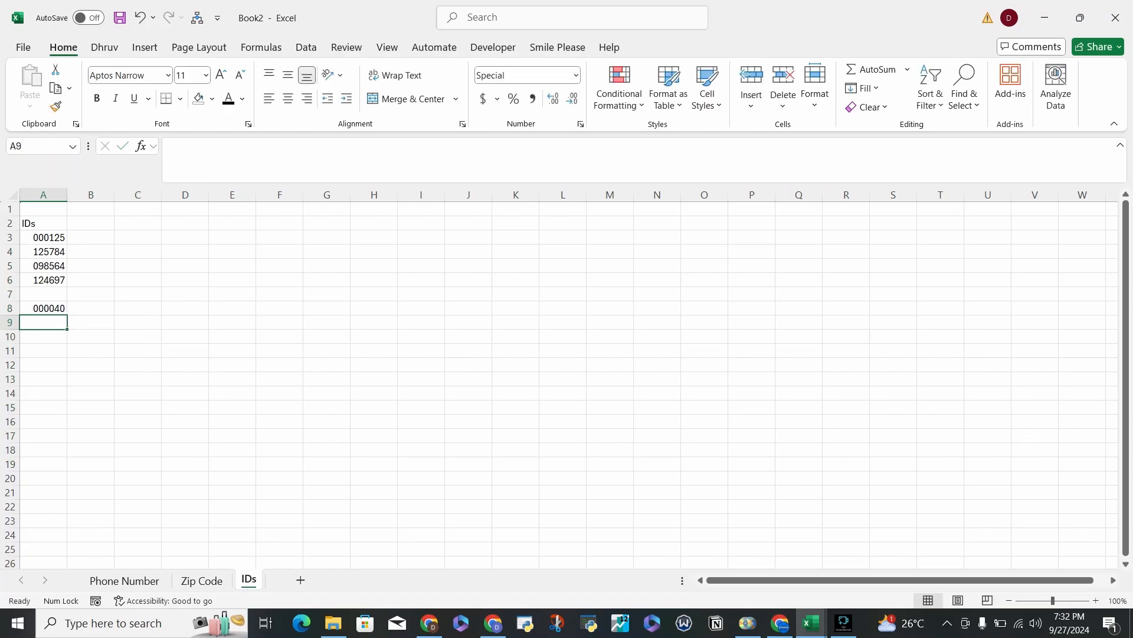
key("Up")
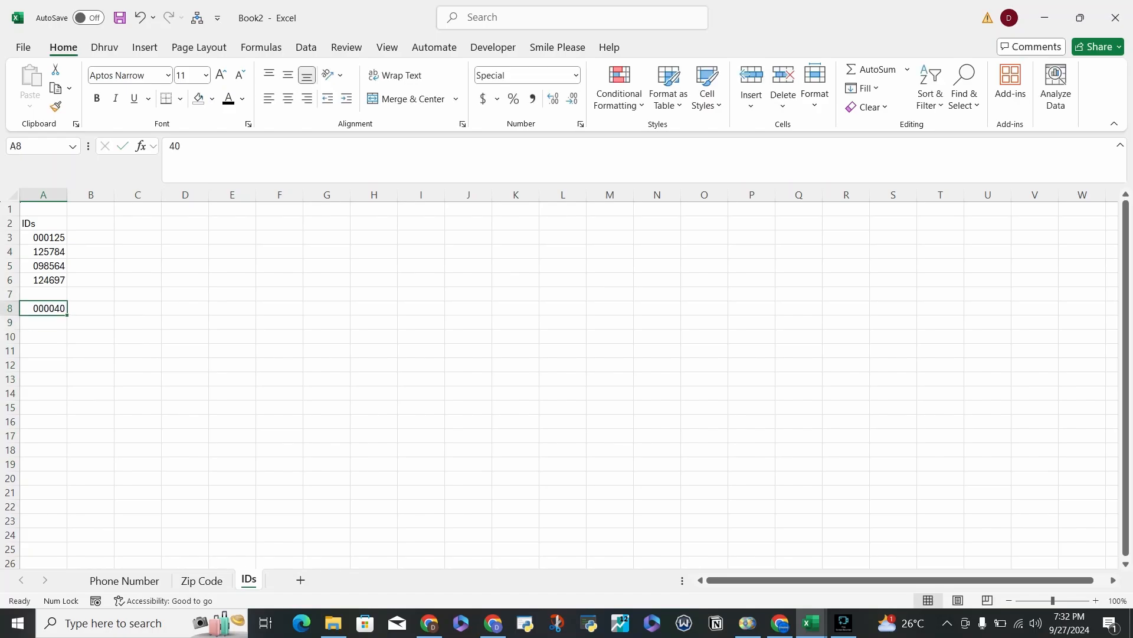
key("Down")
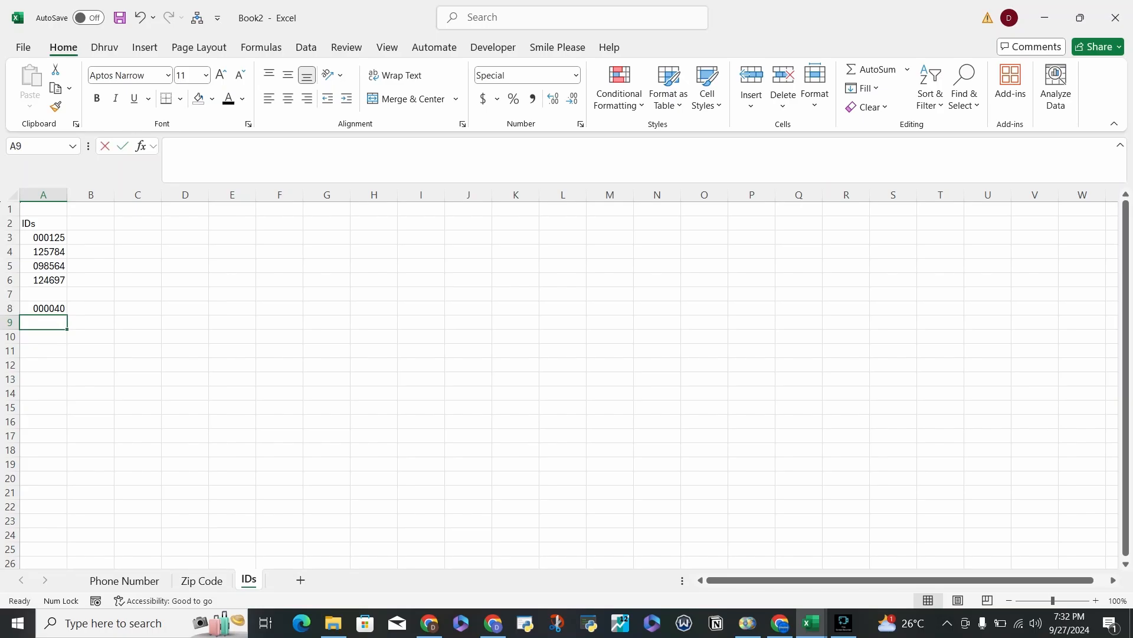
type("128")
key("Return")
key("Up")
key("Up")
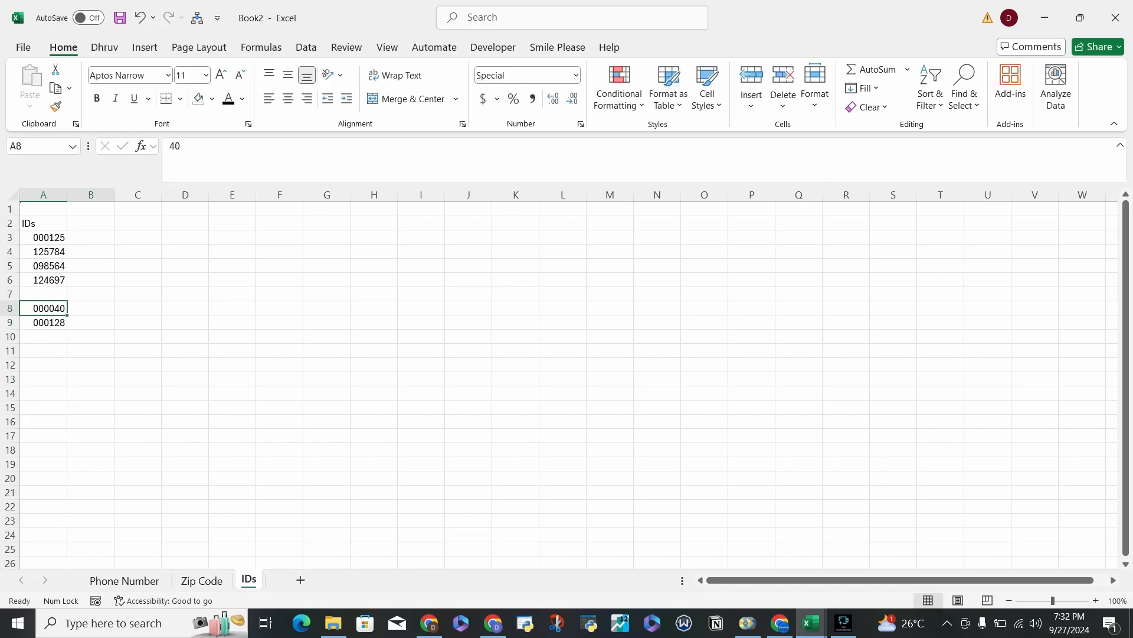
key("shift+Right")
key("shift+Right")
key("shift+Right")
key("shift+Down")
key("shift+Down")
key("shift+Down")
key("shift+Down")
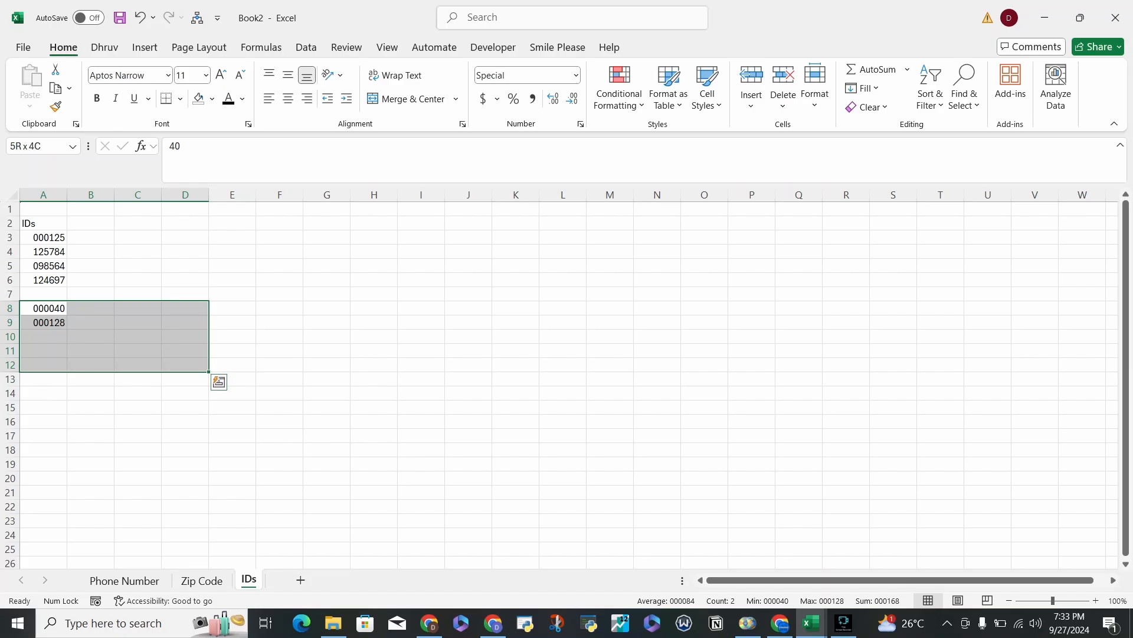
On the Zip Code sheet, enter the heading "Zip Codes" in cell A3.
left_click(202, 580)
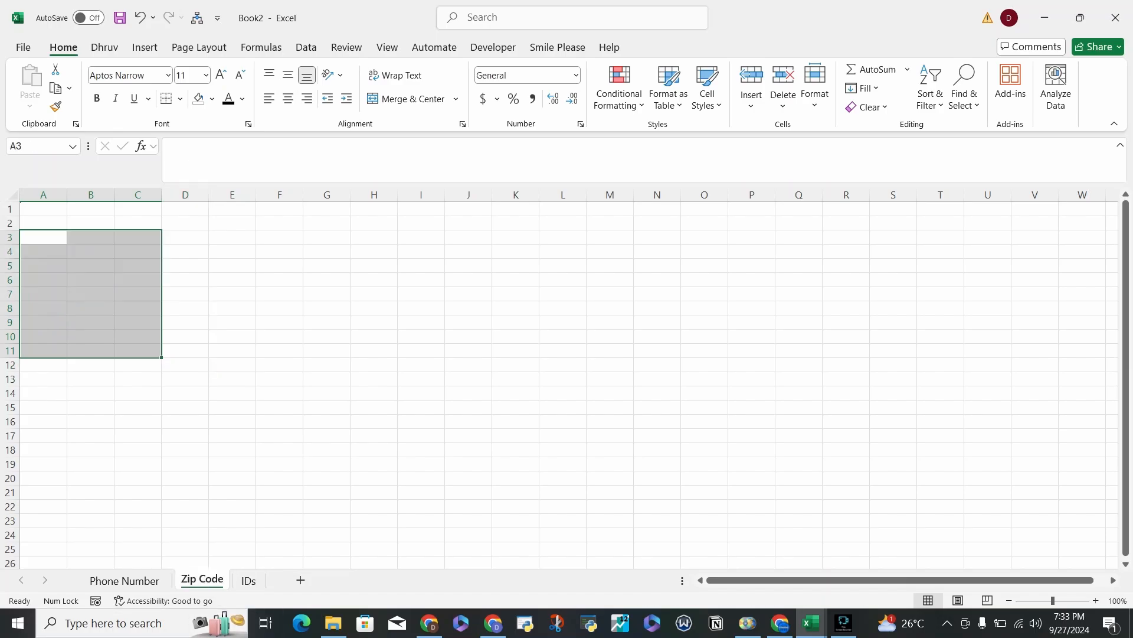
left_click(43, 238)
type("Zip")
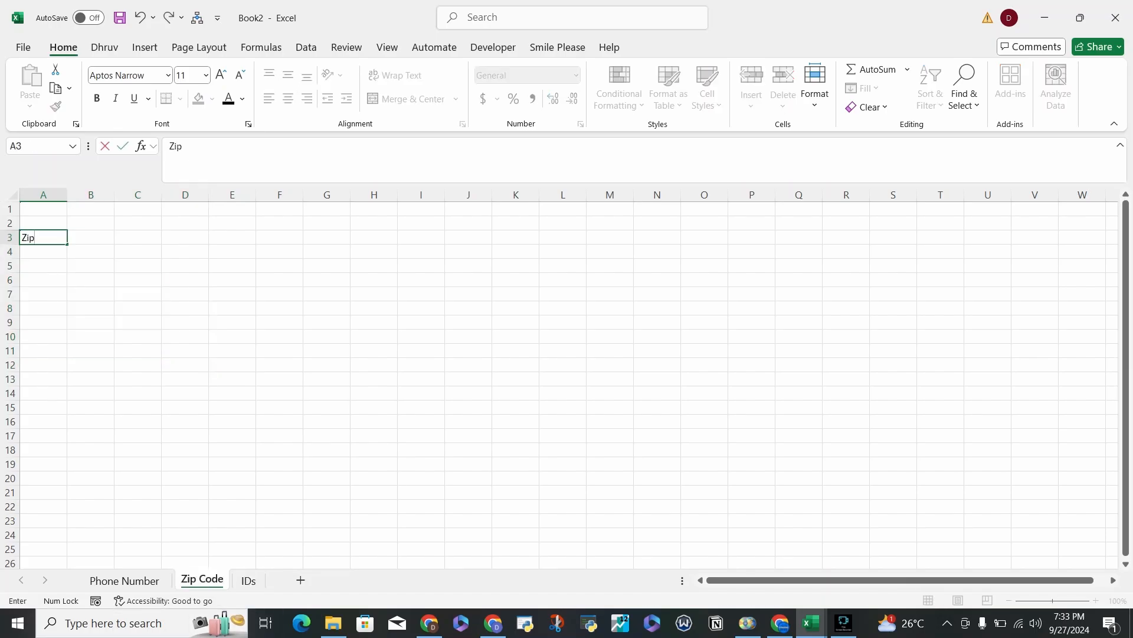
type(" Ci")
key("BackSpace")
type("odes")
key("Return")
key("Down")
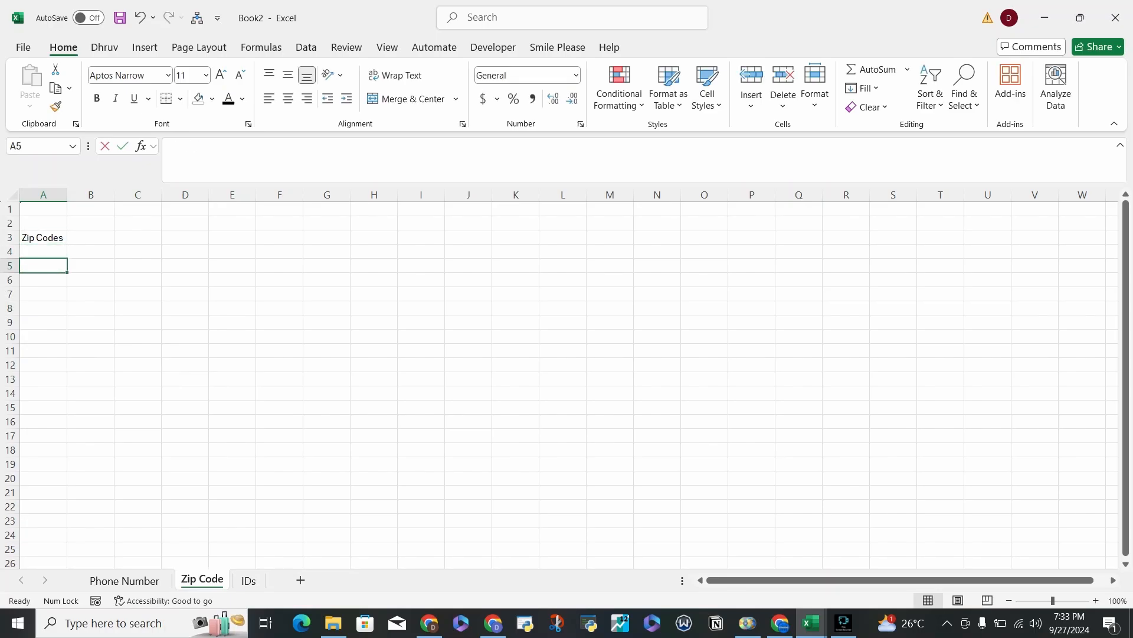
Write the format pattern ###-### in cell A5 as an illustration and clear it again.
type("###-###")
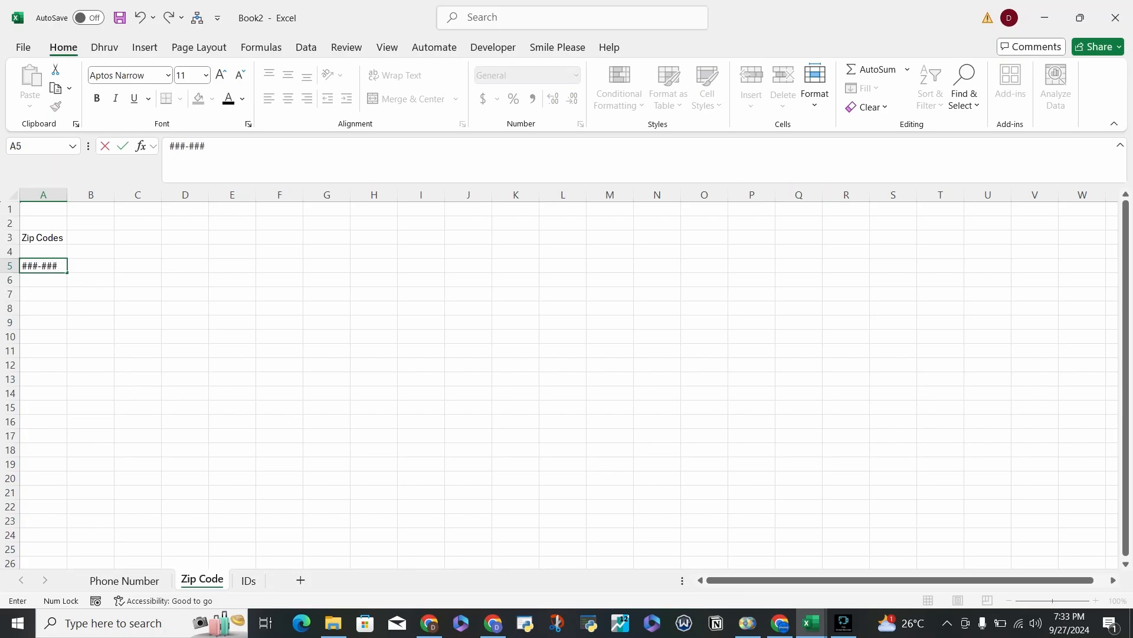
key("Return")
key("Up")
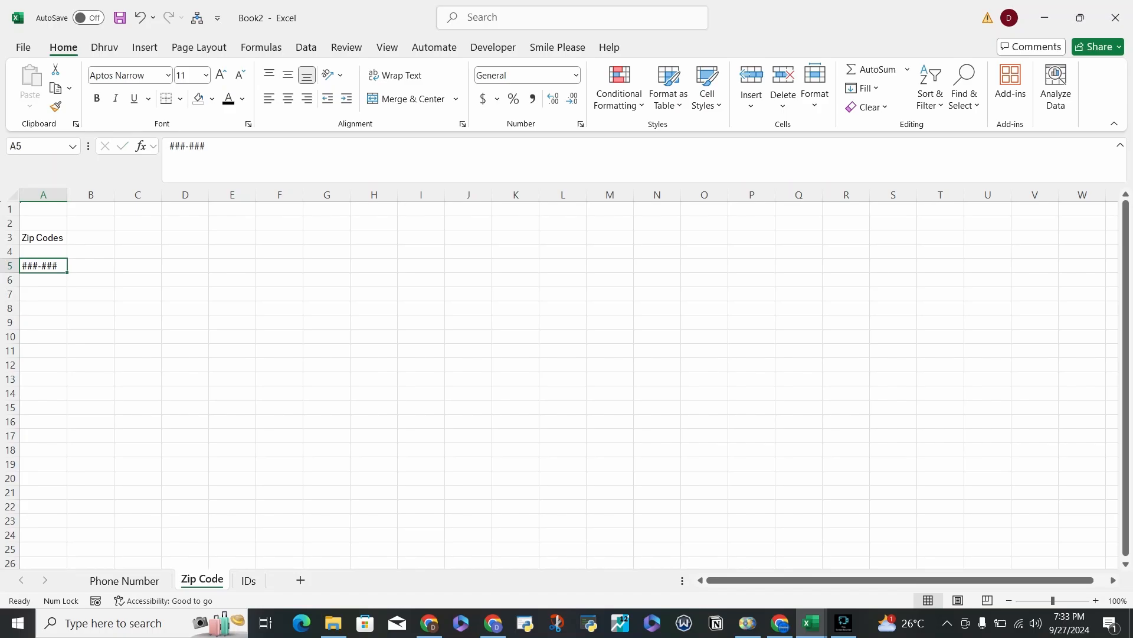
key("Delete")
Enter the sample zip codes 123456, 234567 and 345678 in cells A5:A7 under the heading.
key("Up")
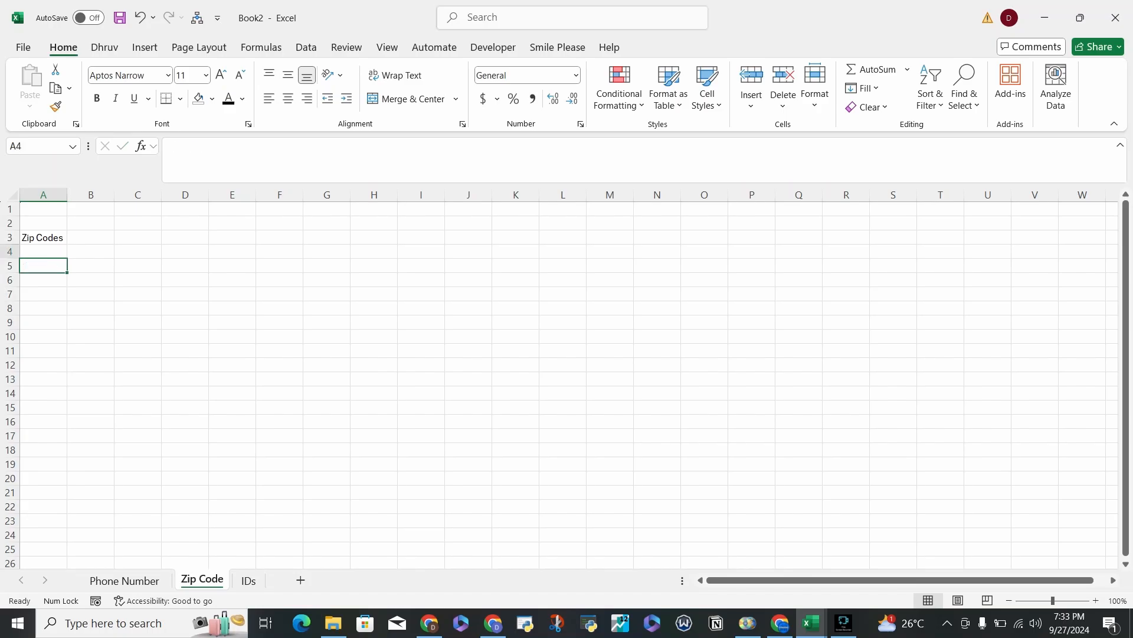
key("Down")
key("F2")
type("123456")
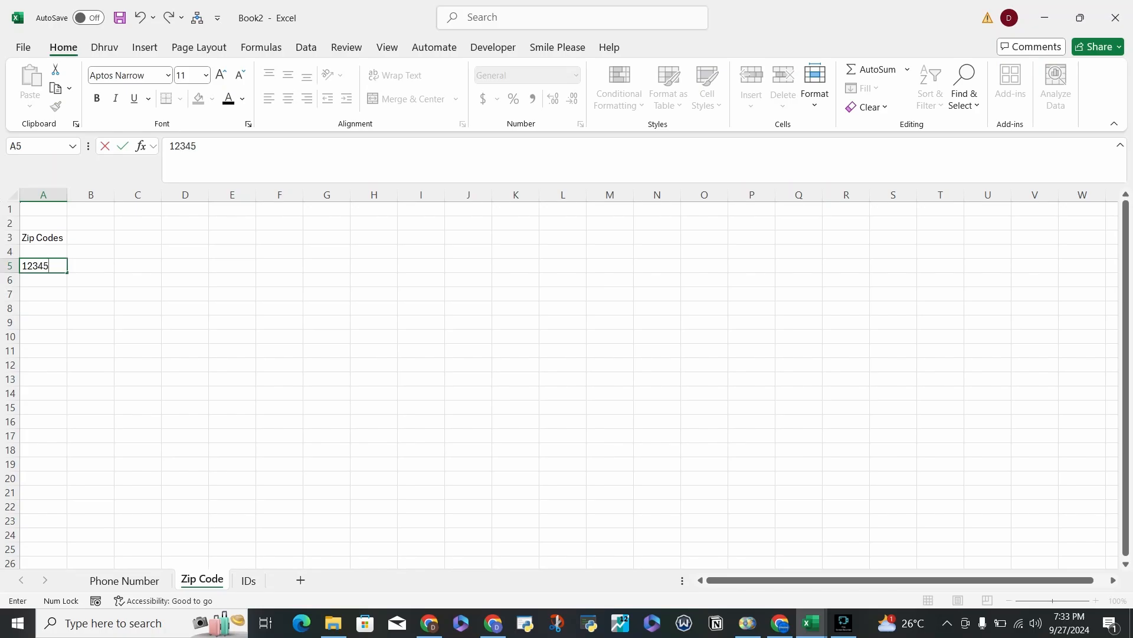
key("Return")
type("234567")
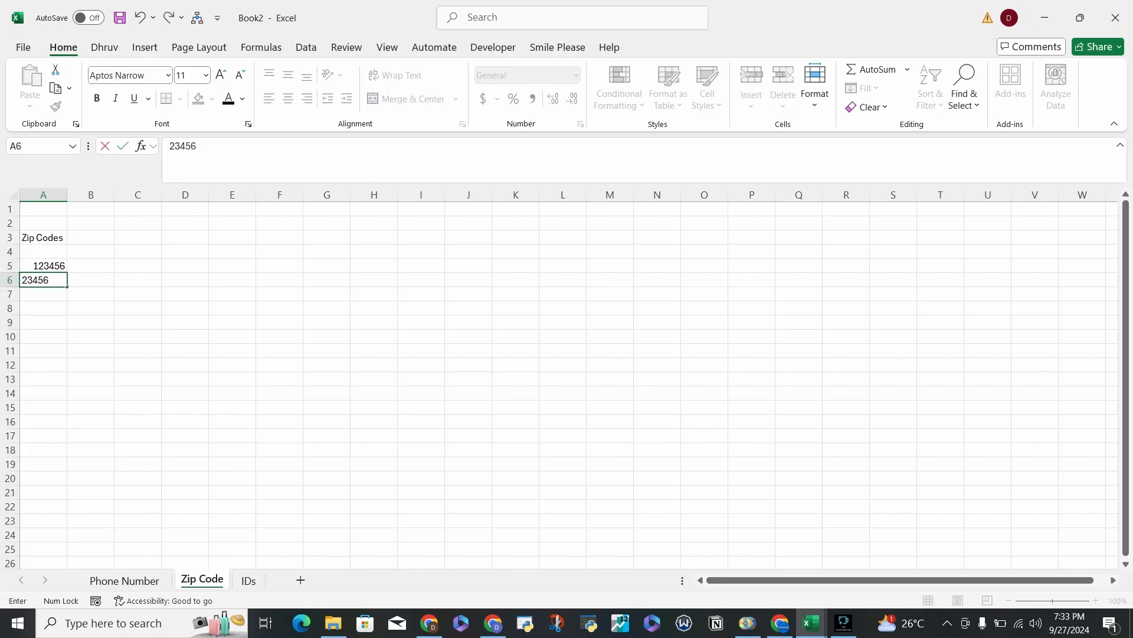
key("Return")
type("345")
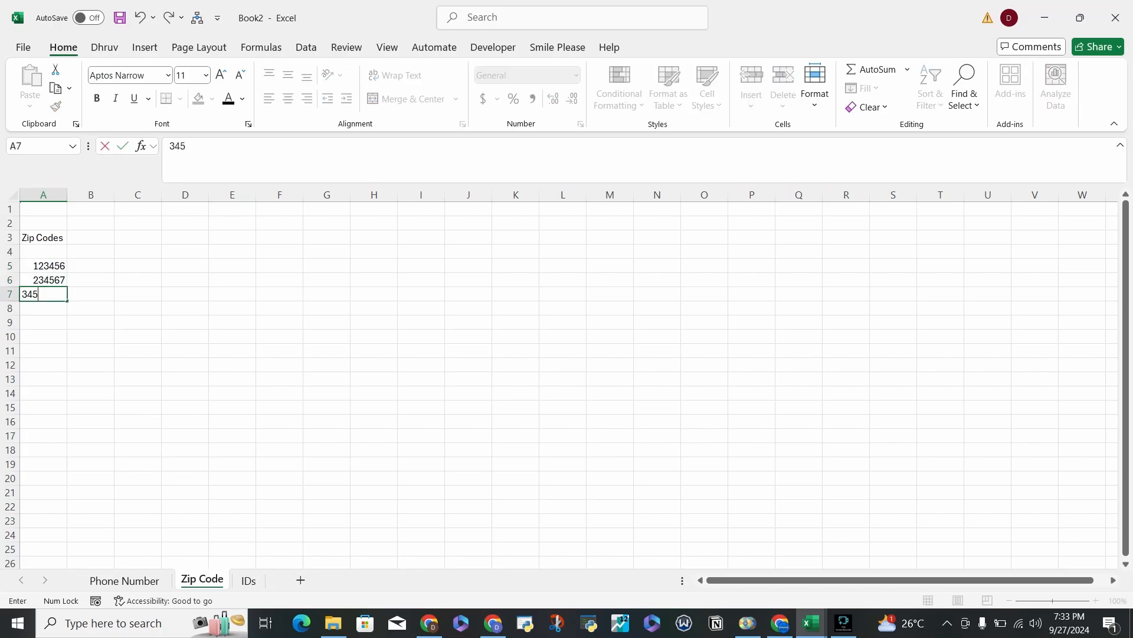
type("678")
key("Return")
key("Up")
key("Up")
key("Up")
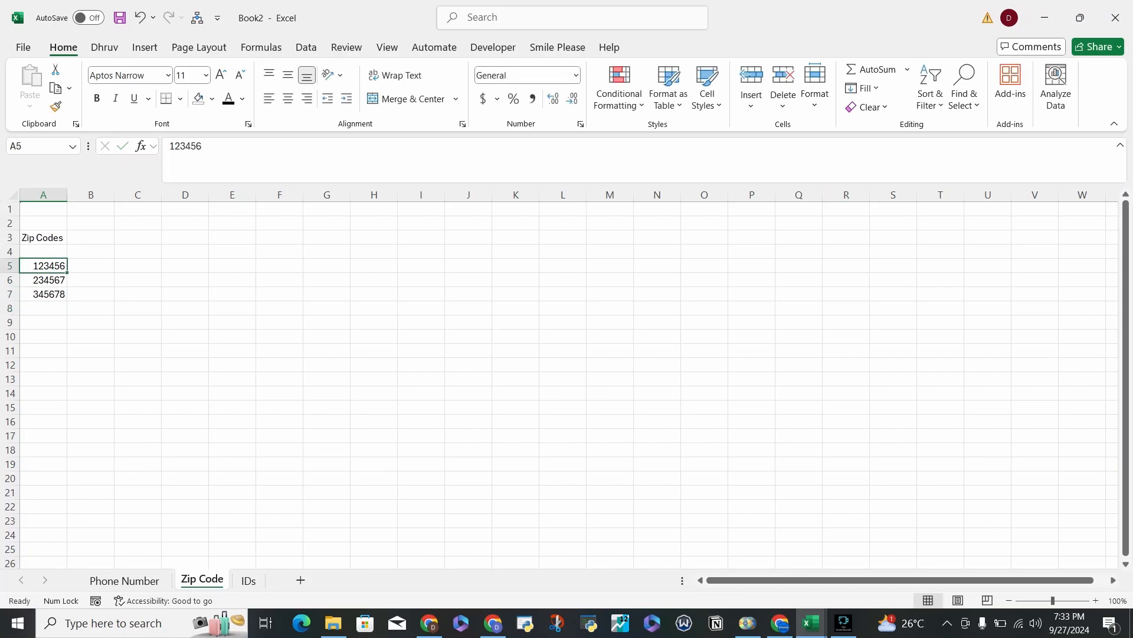
left_click_drag(44, 238, 88, 294)
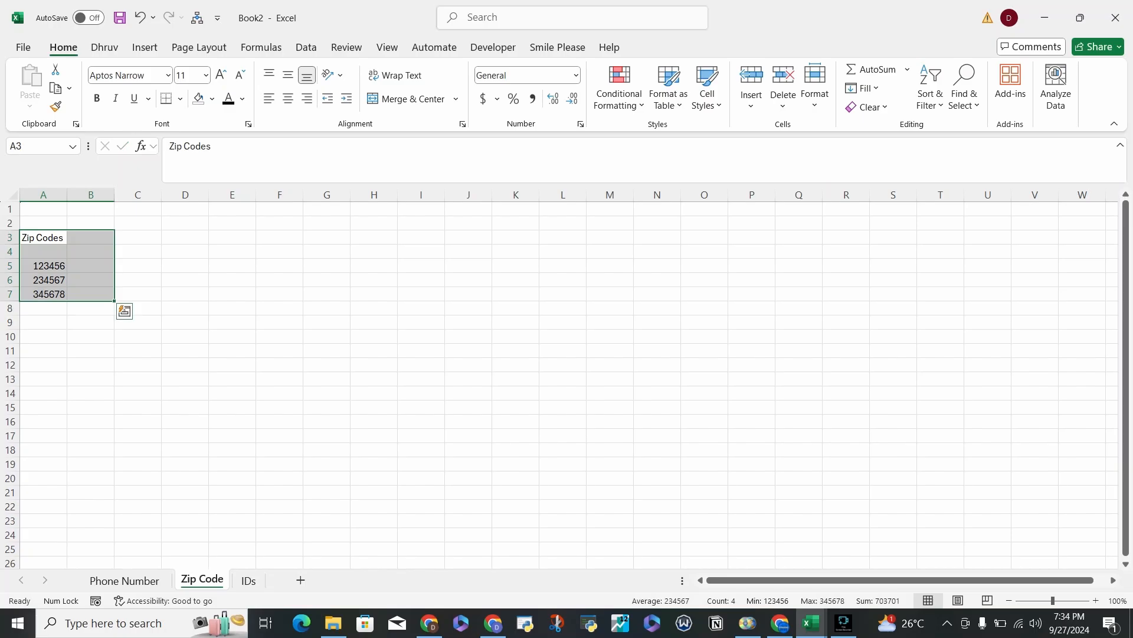
On the Phone Number sheet, open the cell formatting for A7 and preview the negative number styles of the Number category.
left_click(125, 580)
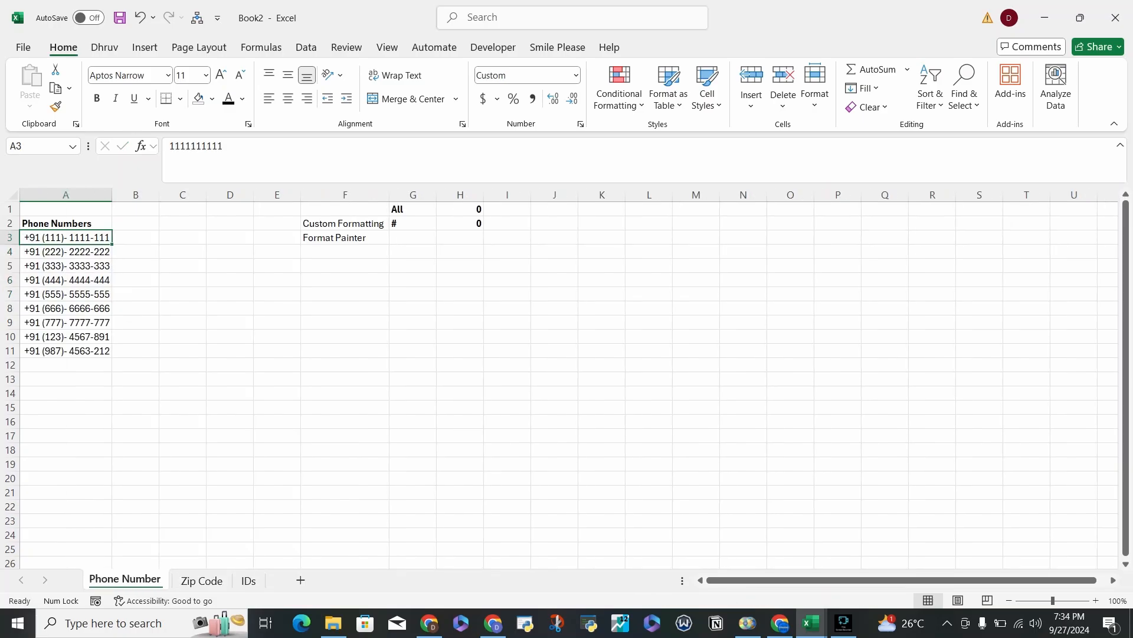
left_click_drag(55, 294, 55, 281)
right_click(55, 281)
left_click(44, 294)
right_click(45, 294)
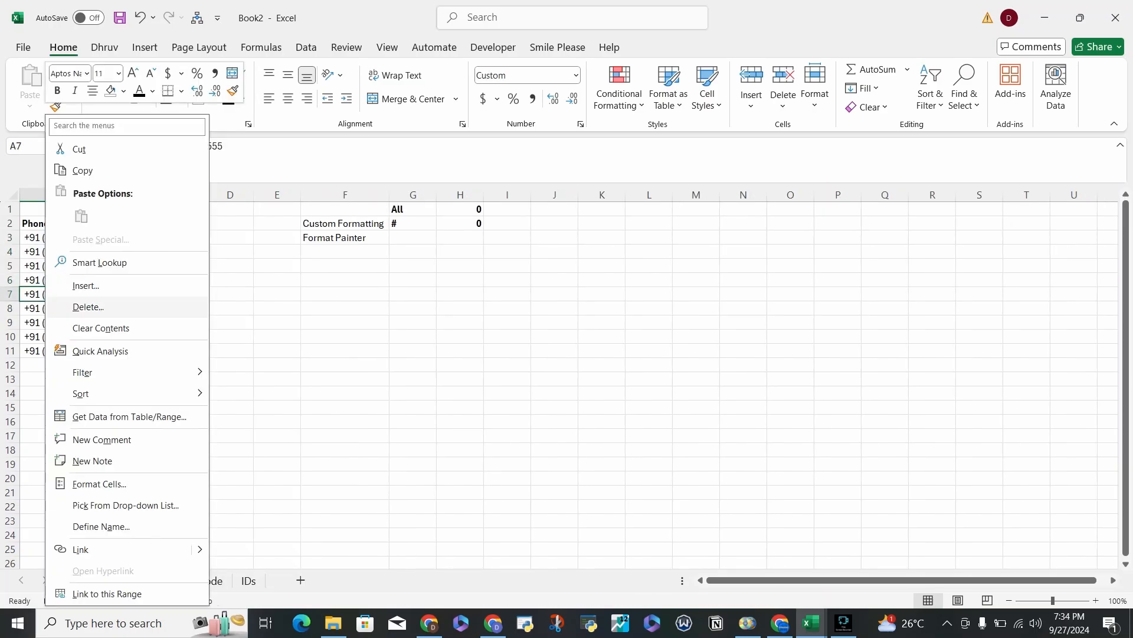
left_click(99, 484)
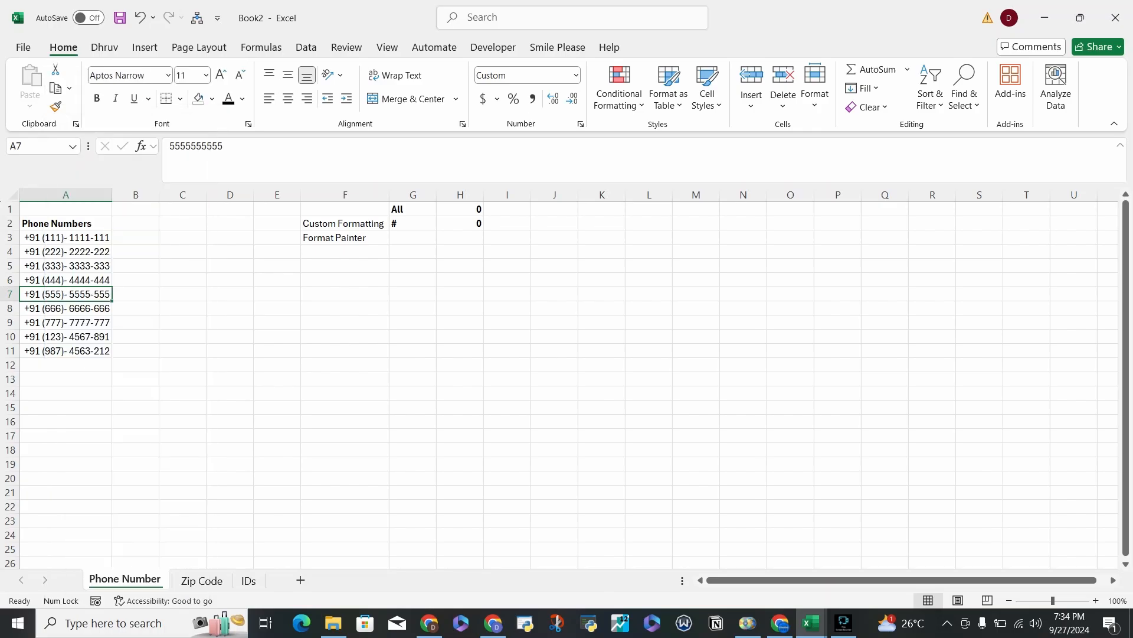
left_click(37, 302)
left_click(37, 323)
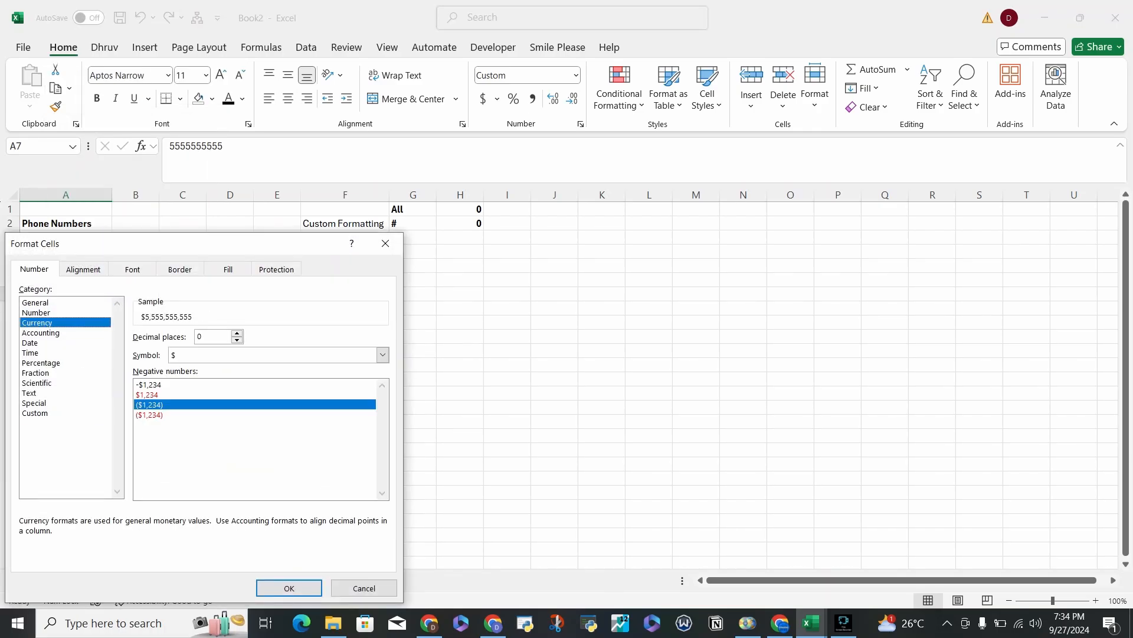
left_click(37, 313)
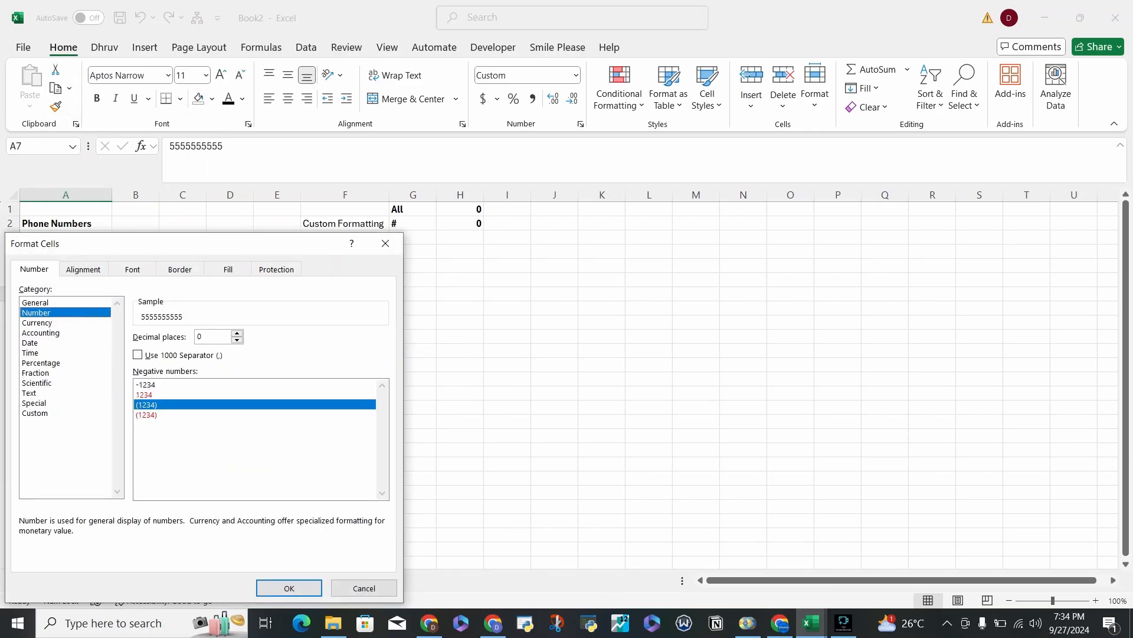
left_click(146, 385)
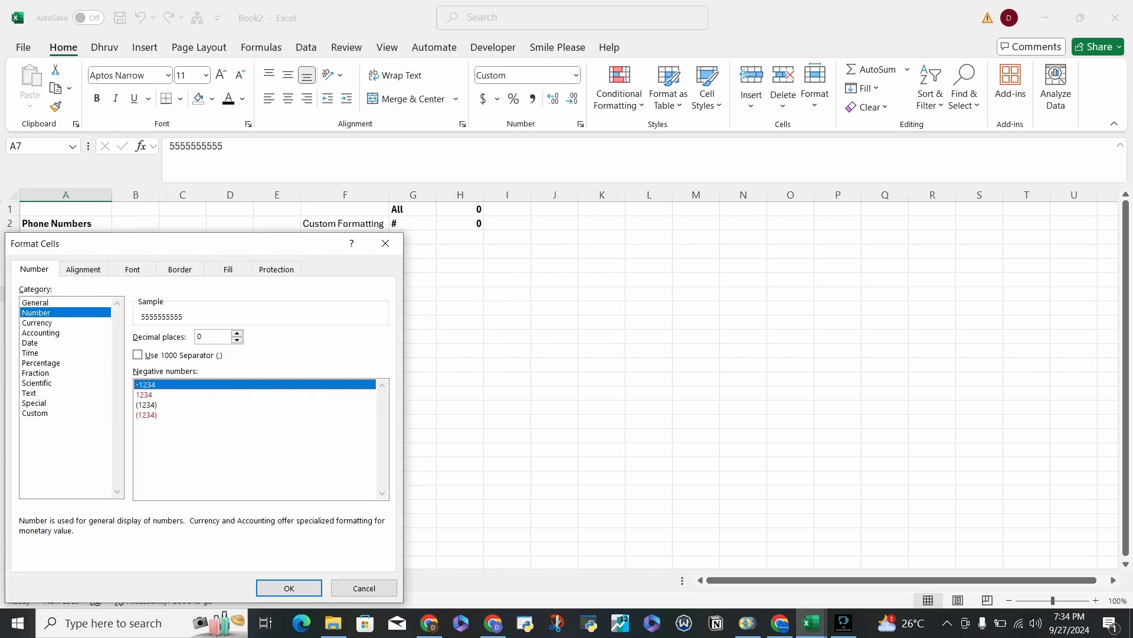
left_click(146, 395)
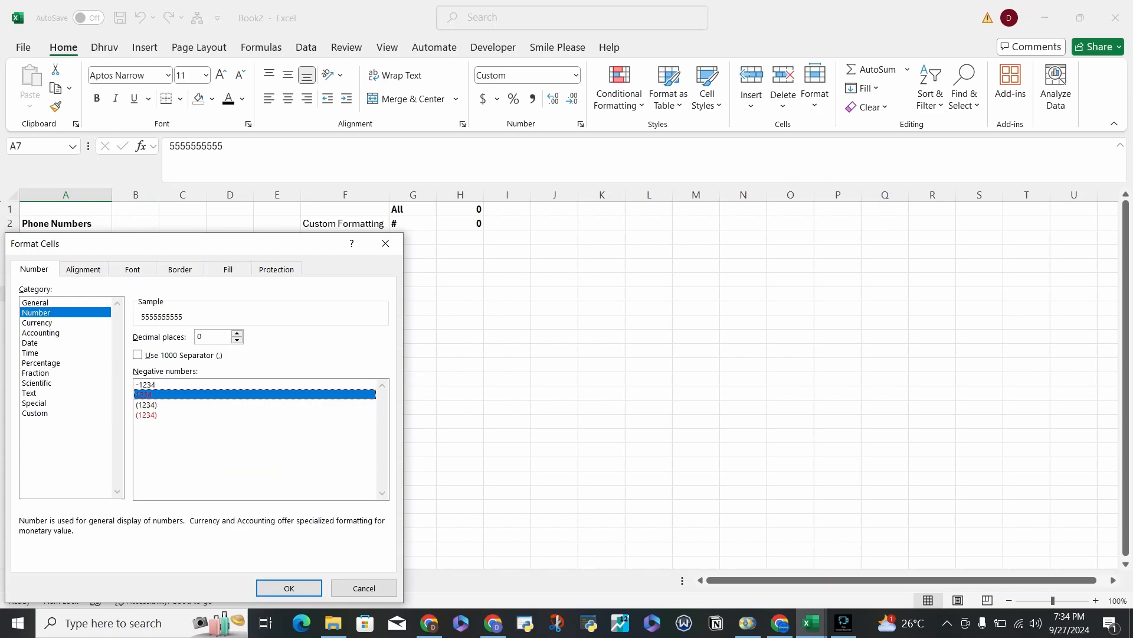
left_click(146, 405)
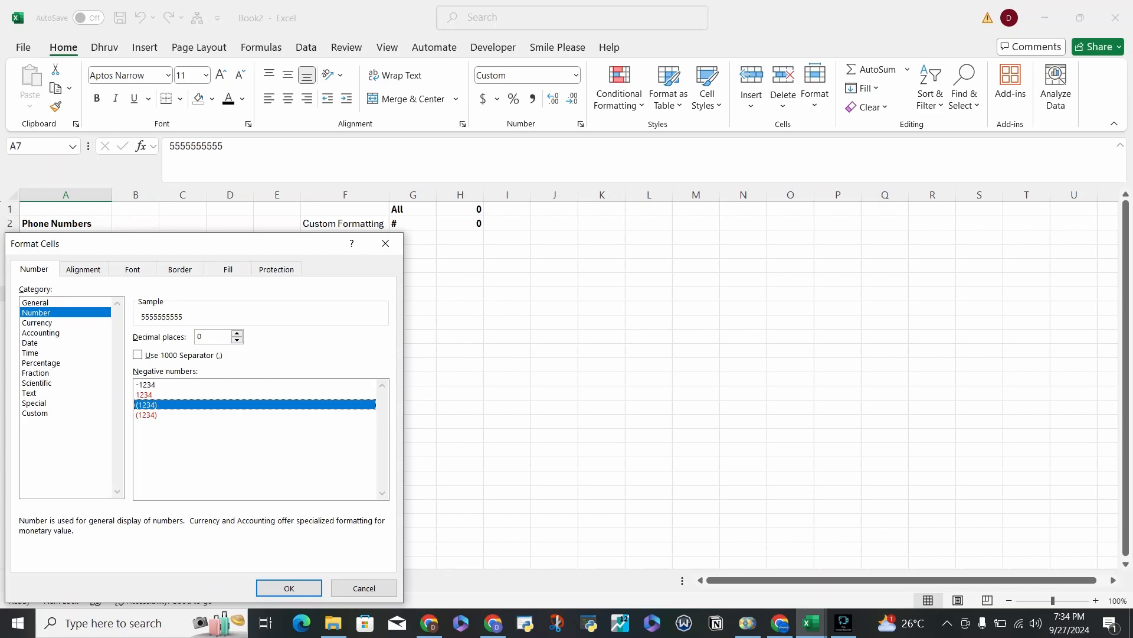
Preview the Currency and Accounting categories for cell A7, browsing the currency symbols and choosing ₹ Hindi for Accounting.
left_click(37, 323)
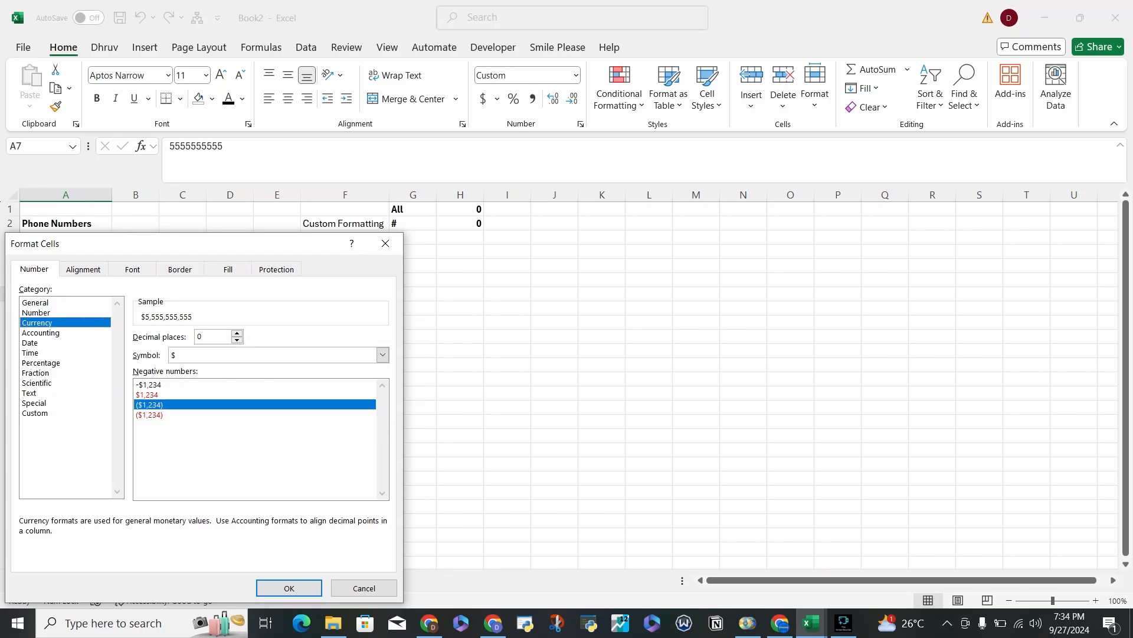
left_click(41, 333)
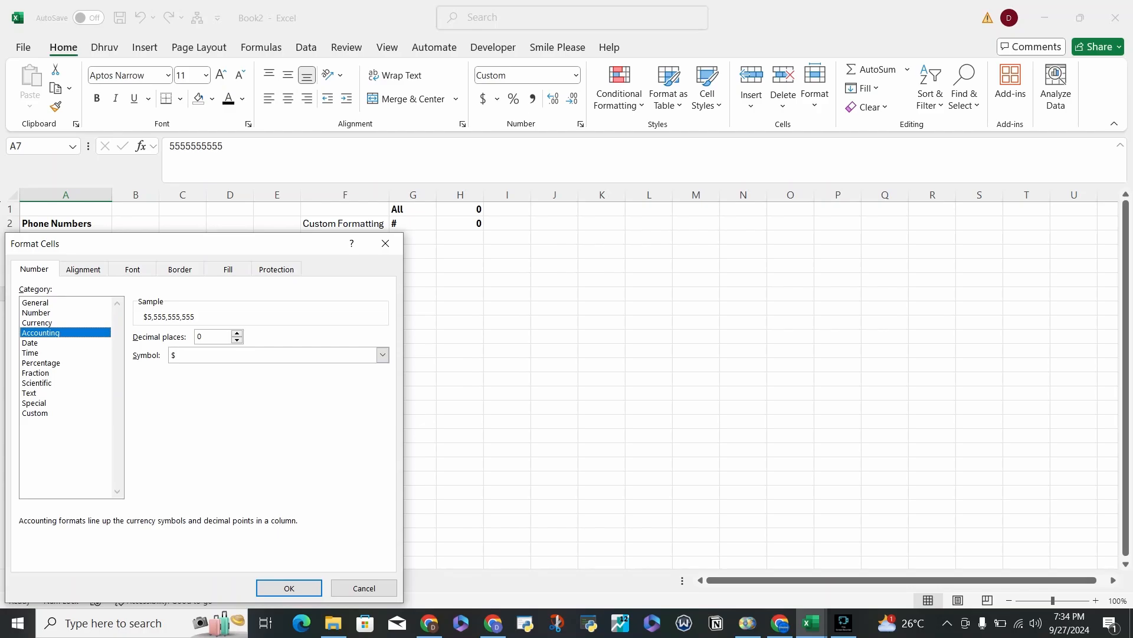
double_click(199, 335)
type("42")
left_click(382, 354)
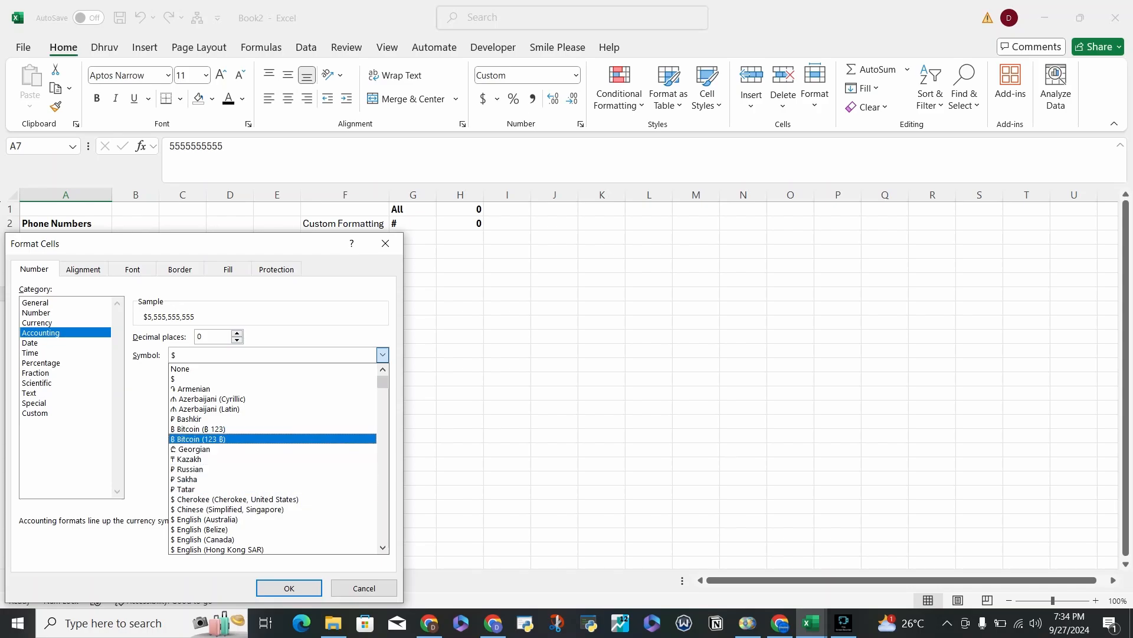
scroll(273, 459, "down", 6)
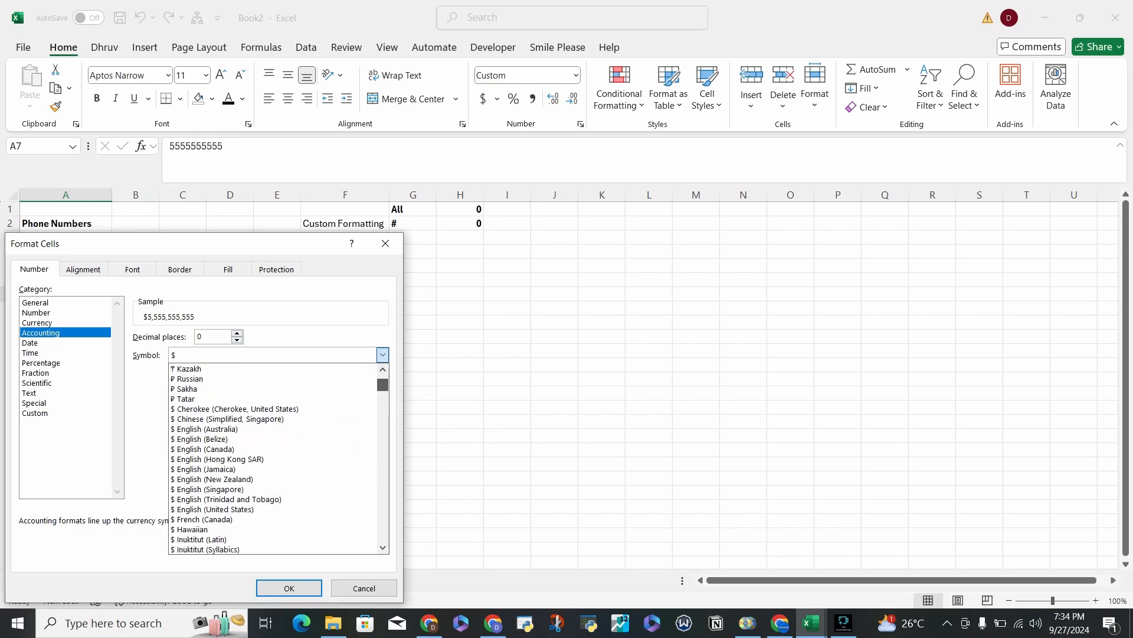
scroll(273, 459, "down", 8)
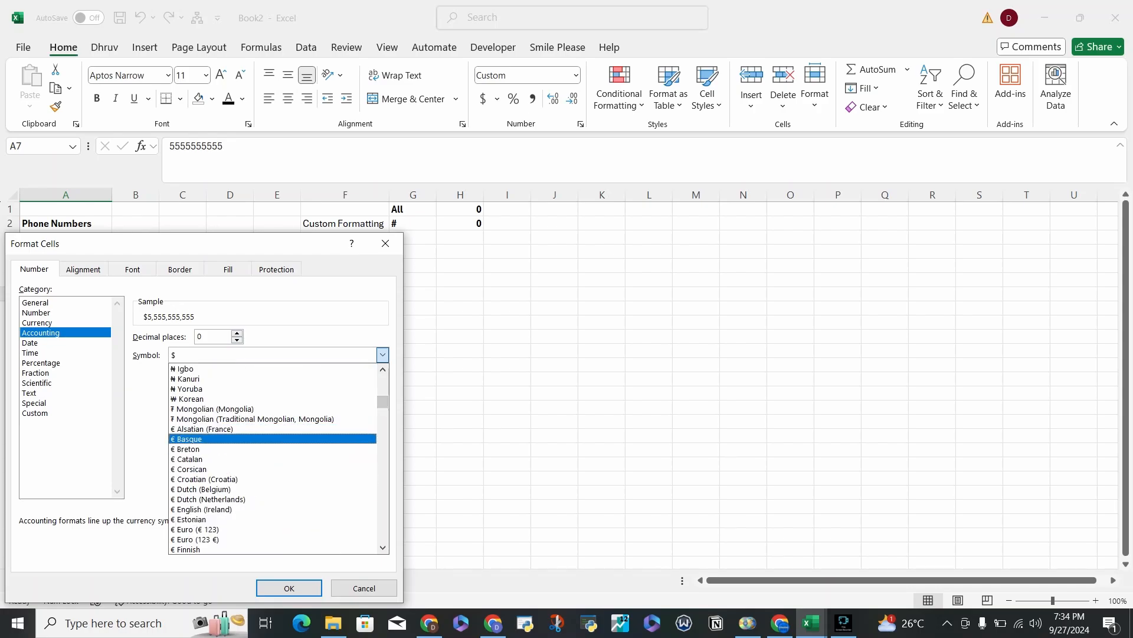
scroll(272, 439, "up", 4)
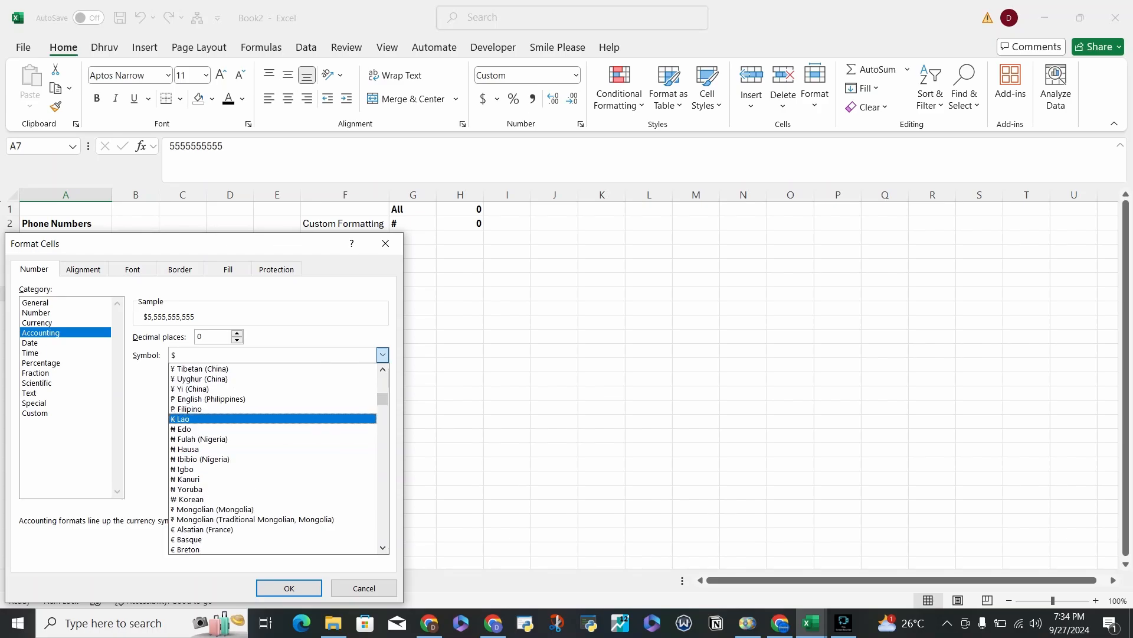
scroll(273, 516, "down", 3)
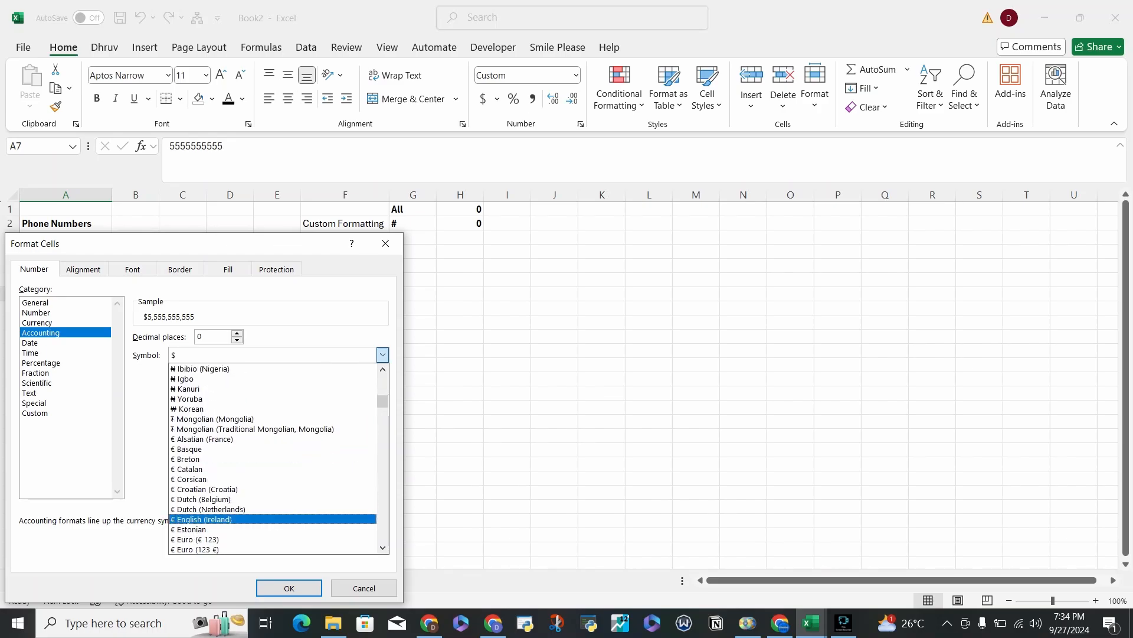
scroll(273, 508, "down", 6)
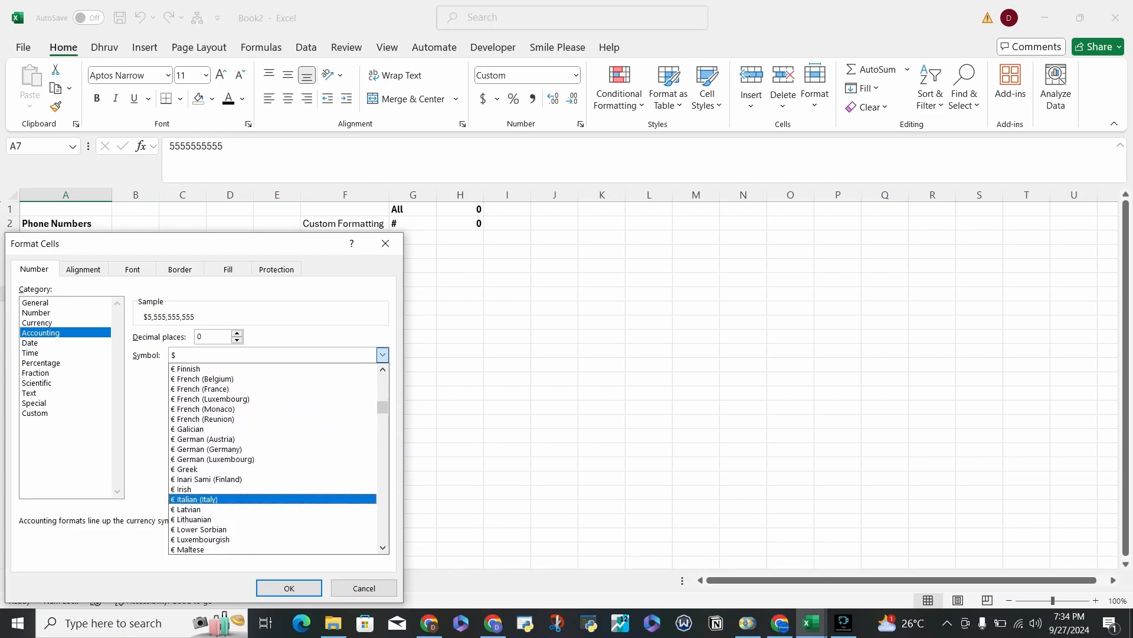
scroll(272, 484, "down", 3)
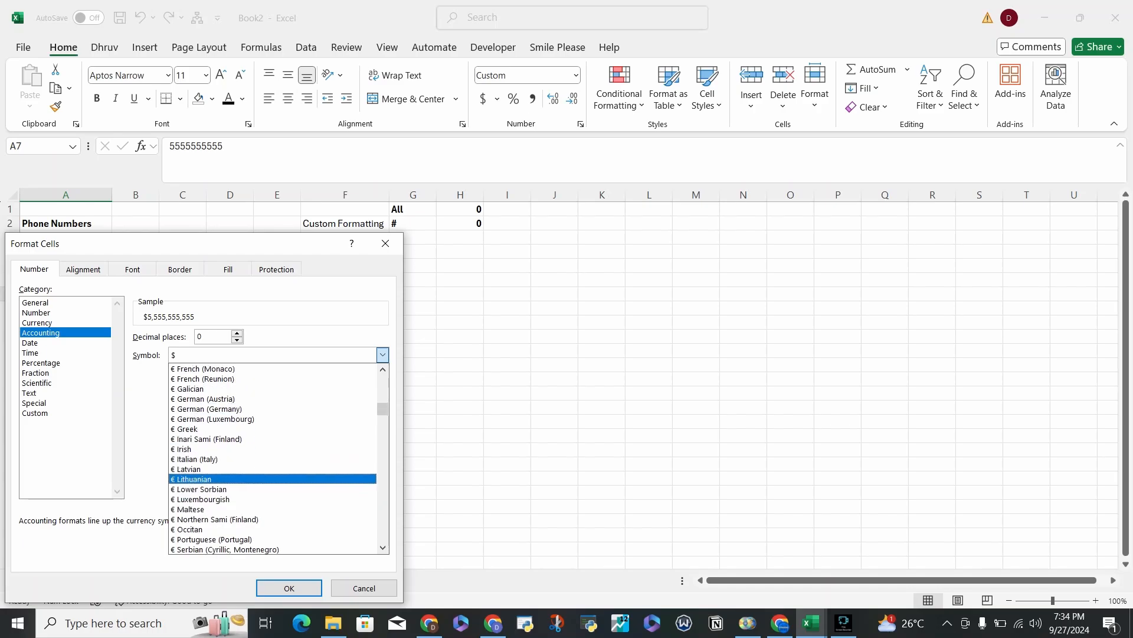
key("Escape")
left_click(383, 355)
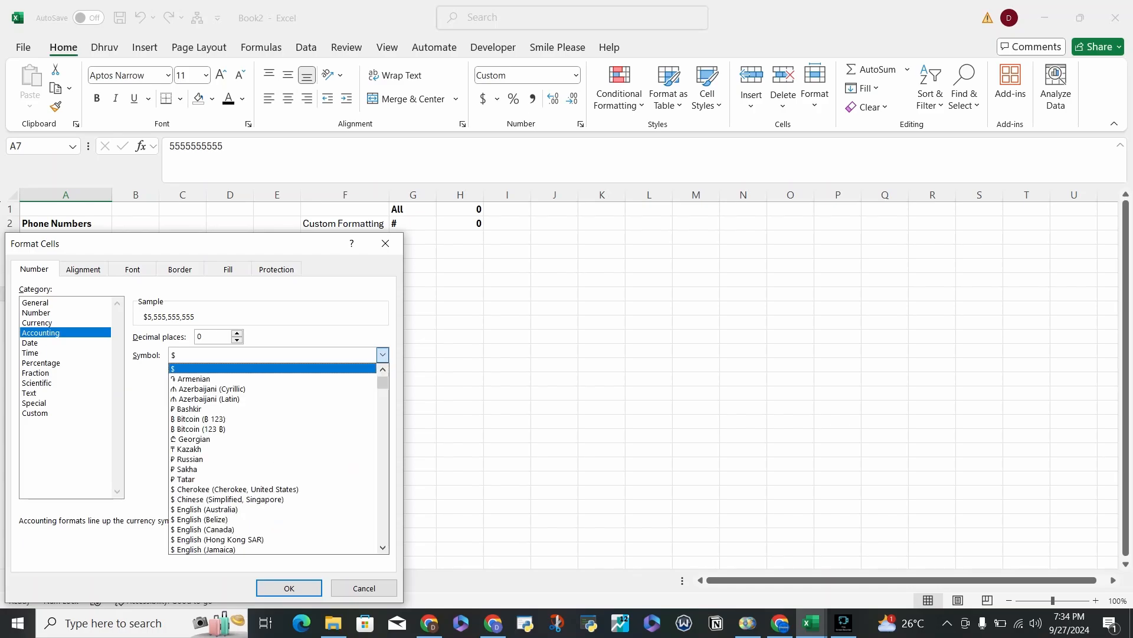
scroll(331, 379, "down", 4)
scroll(272, 429, "down", 10)
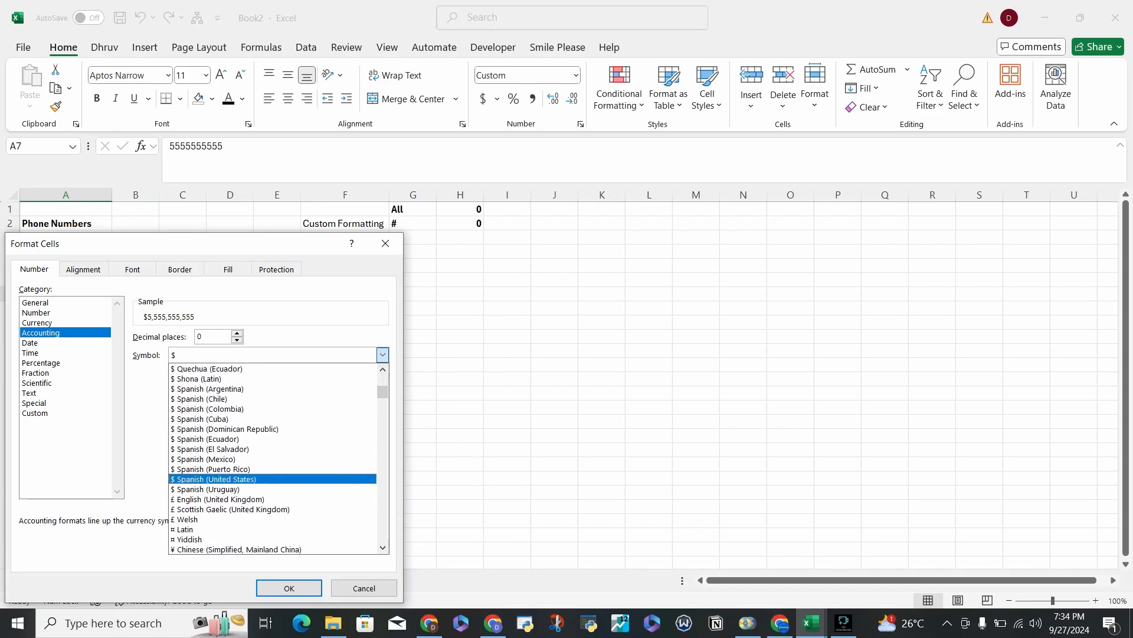
scroll(273, 429, "down", 15)
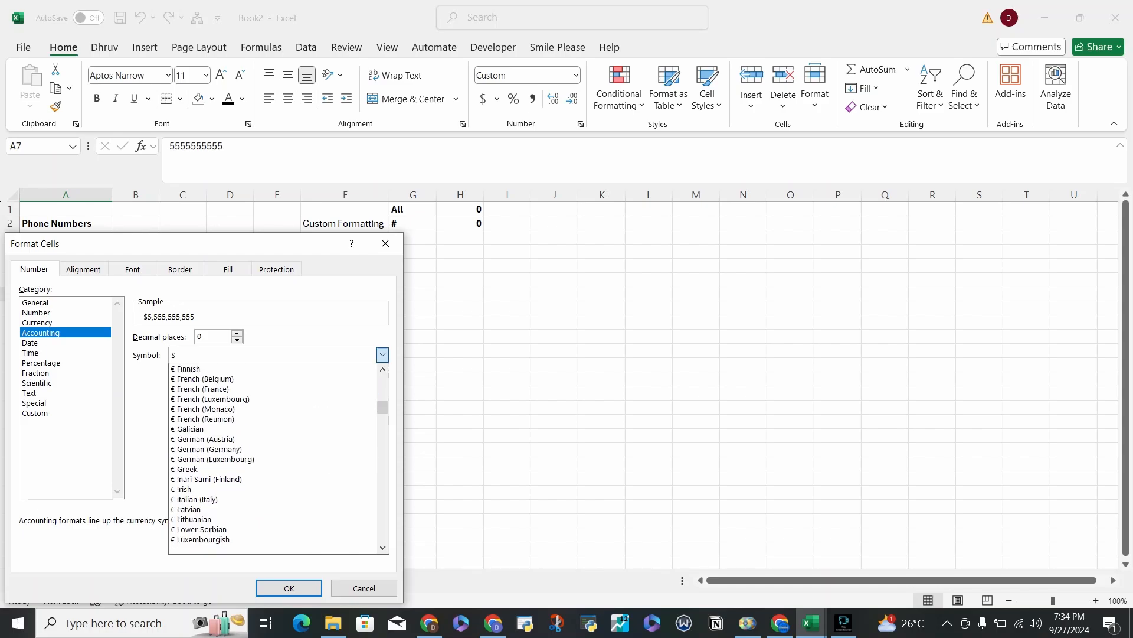
scroll(272, 428, "down", 15)
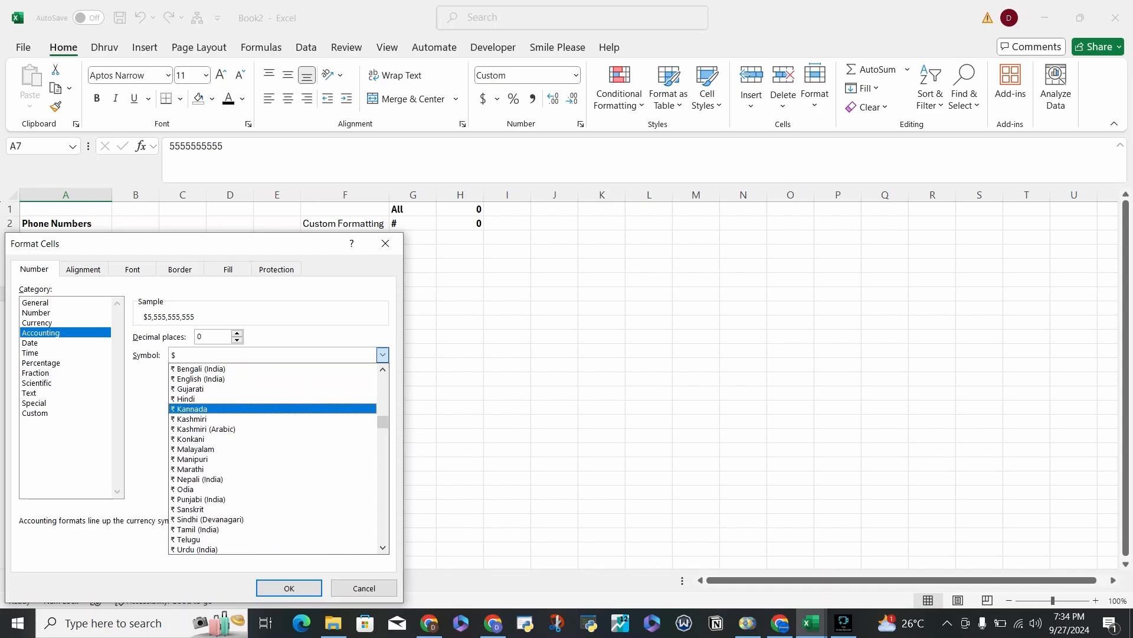
left_click(195, 398)
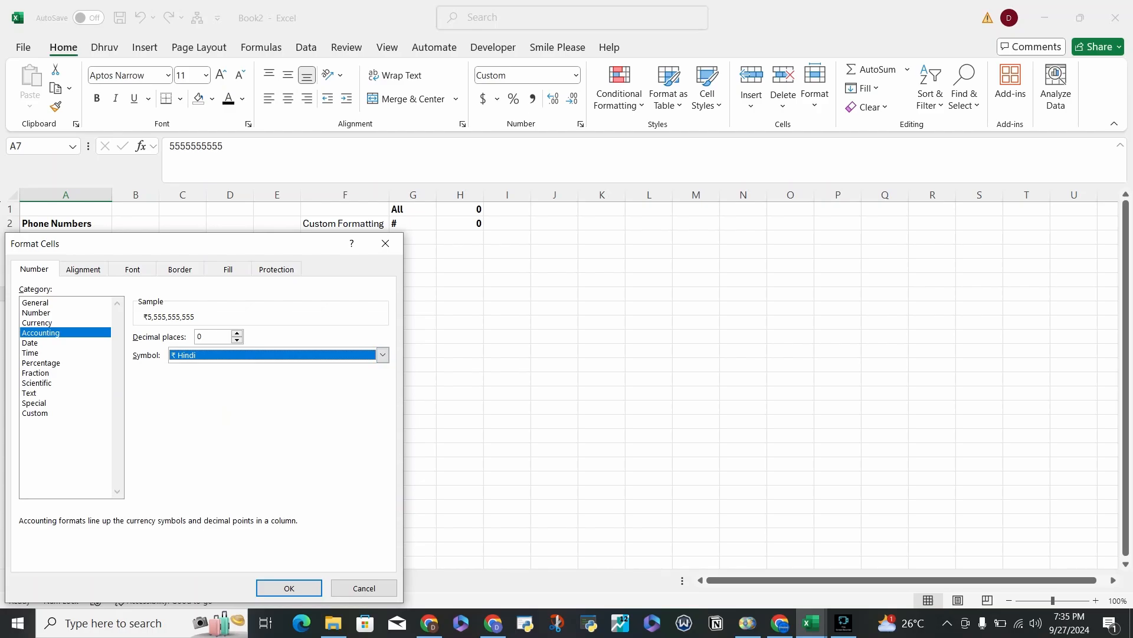
Apply the Chinese (Simplified, Mainland China) year-and-month date format to cell A7, then try widening column A and undo the widening.
left_click(31, 343)
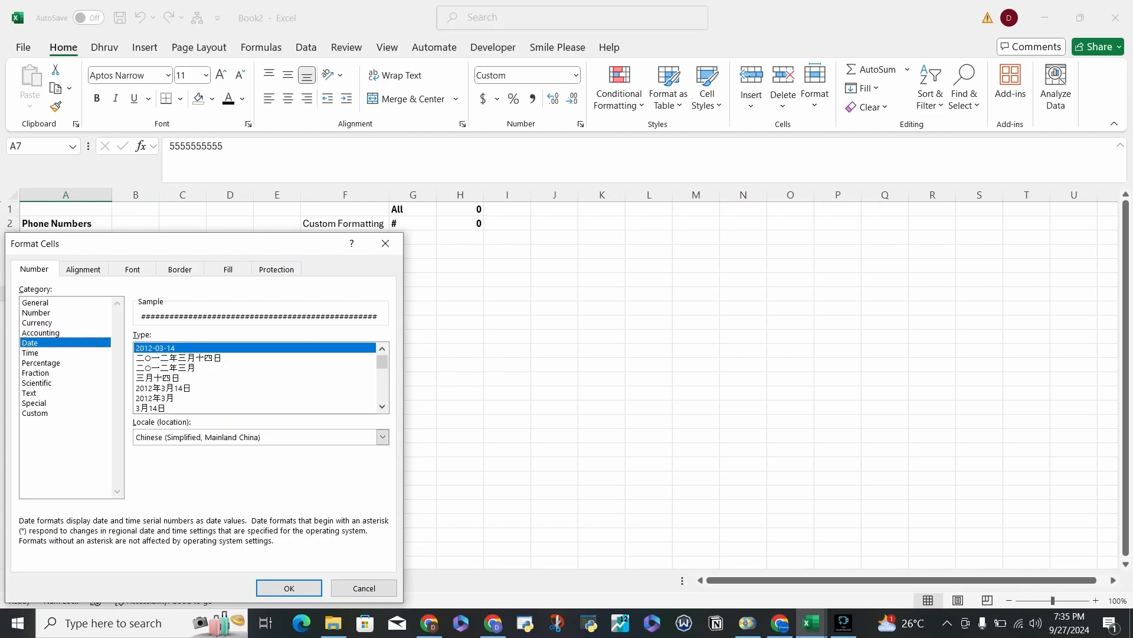
left_click(179, 358)
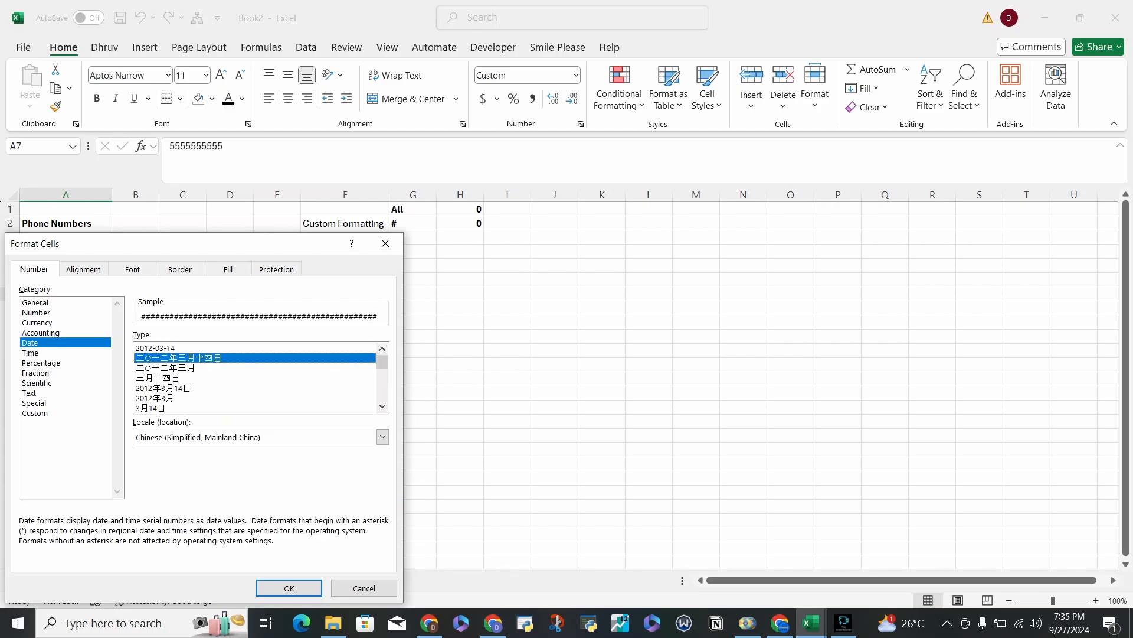
key("Down")
key("Down")
key("Down")
key("Down")
key("Return")
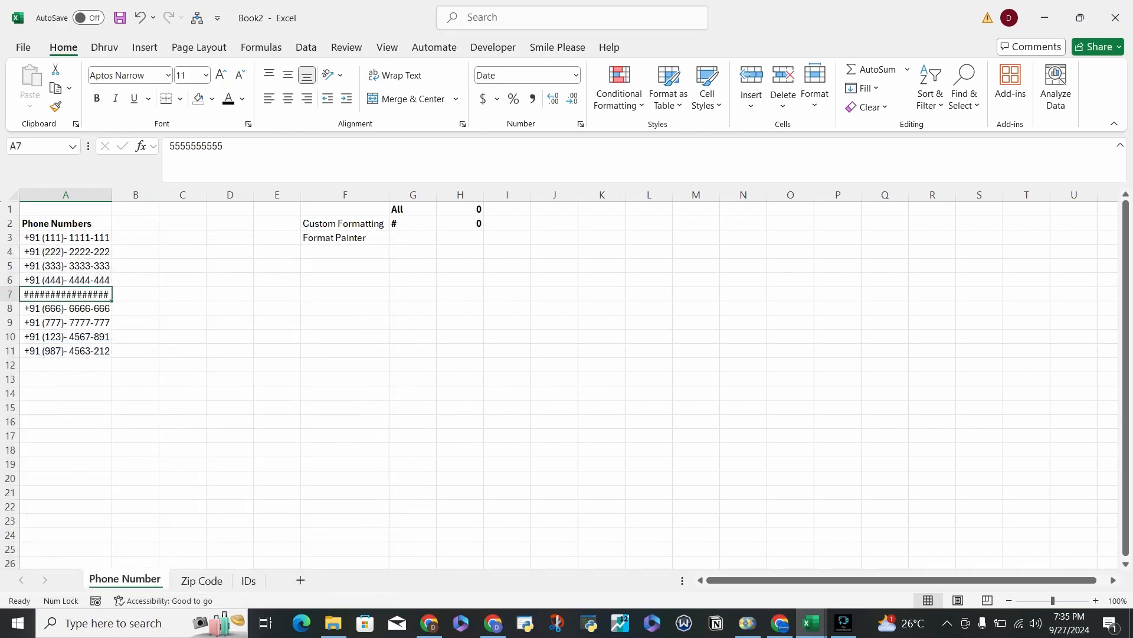
left_click_drag(112, 194, 158, 195)
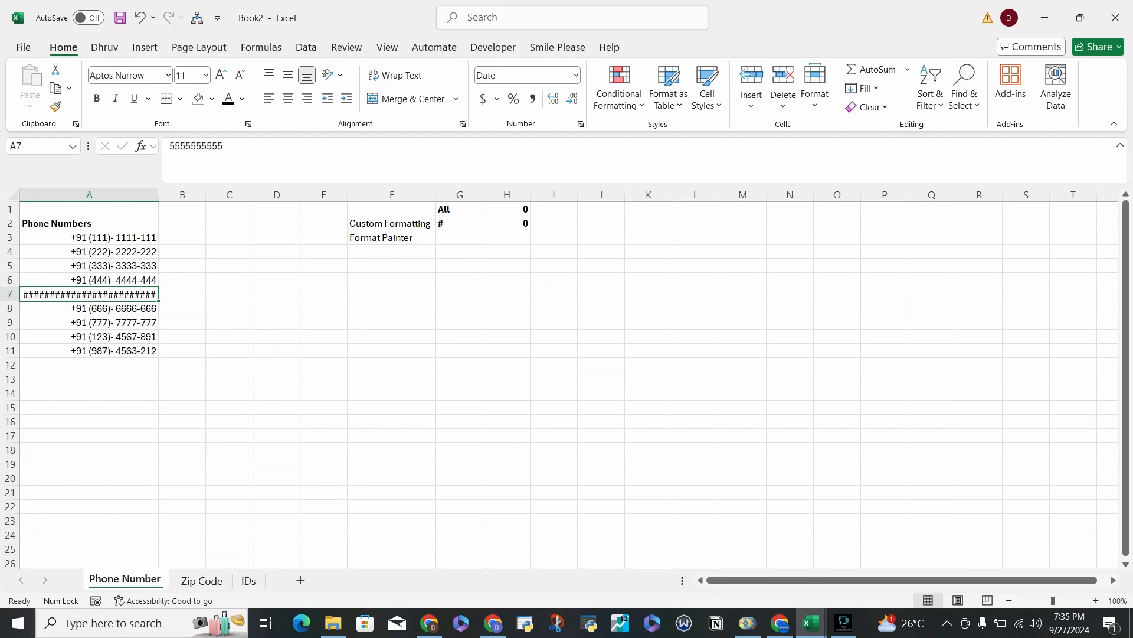
key("ctrl+z")
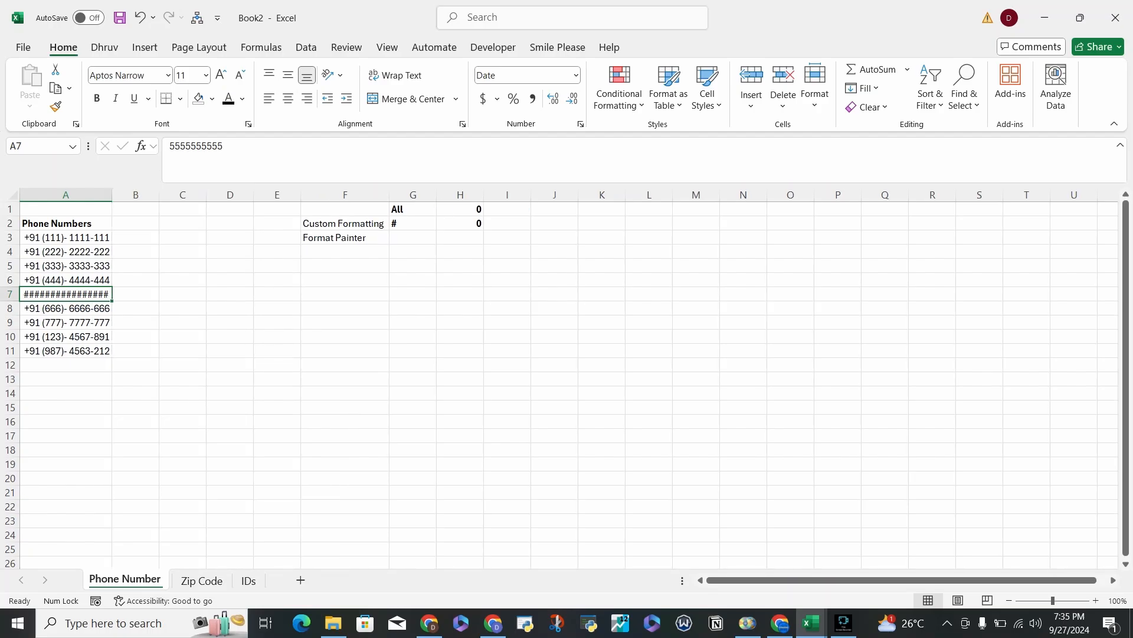
Copy the phone number format from cell A6 to cell A7 with Format Painter.
right_click(65, 294)
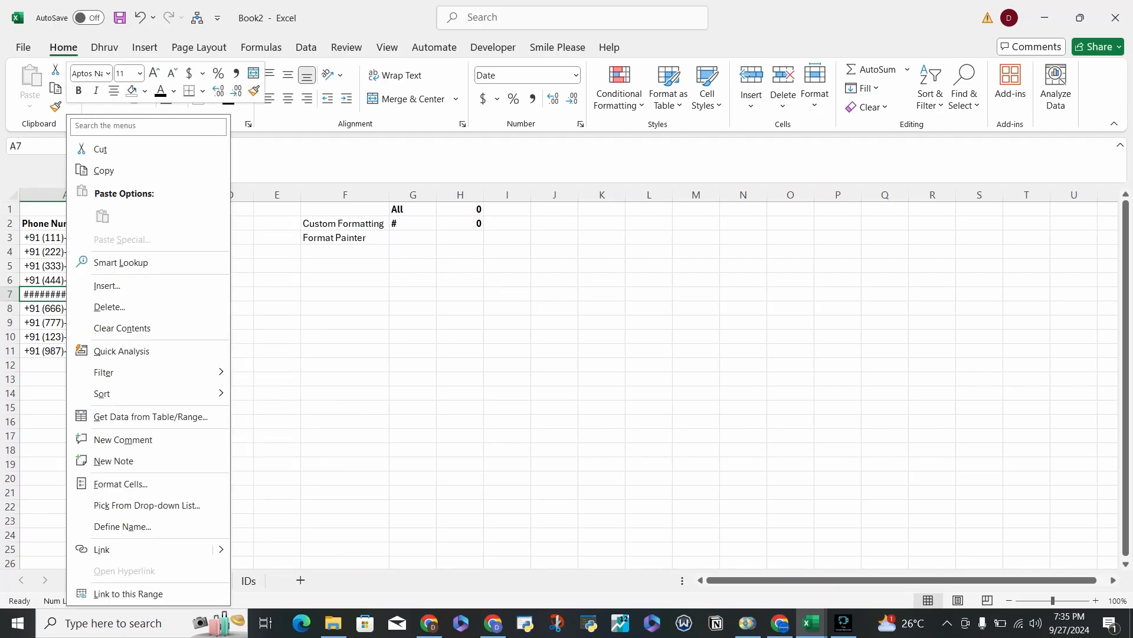
left_click(52, 280)
left_click(55, 107)
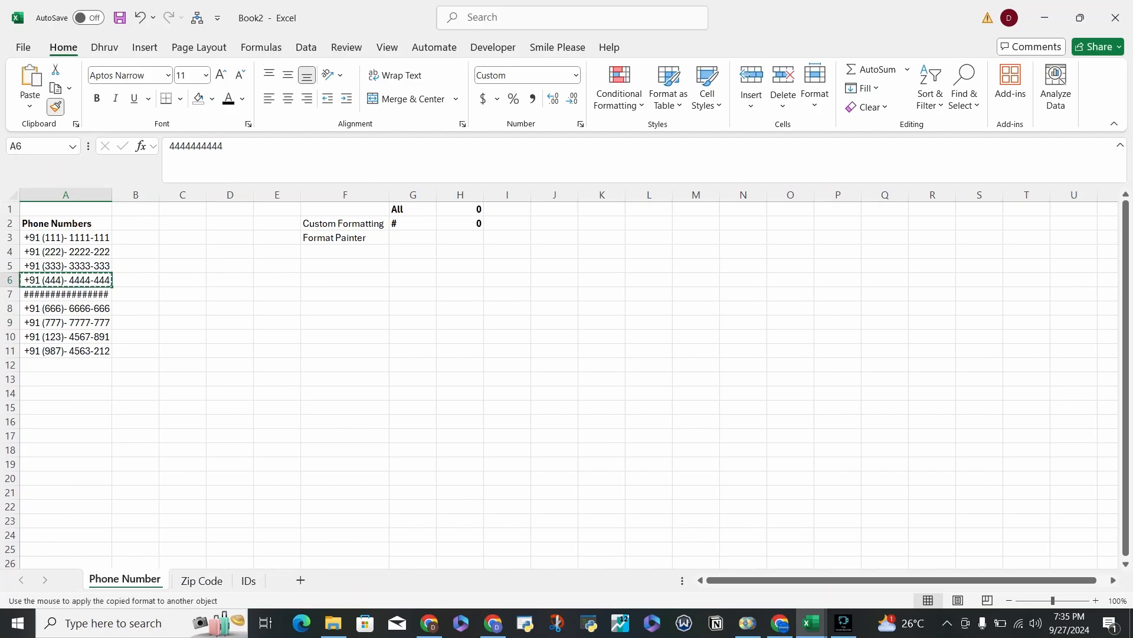
left_click(66, 308)
left_click(64, 280)
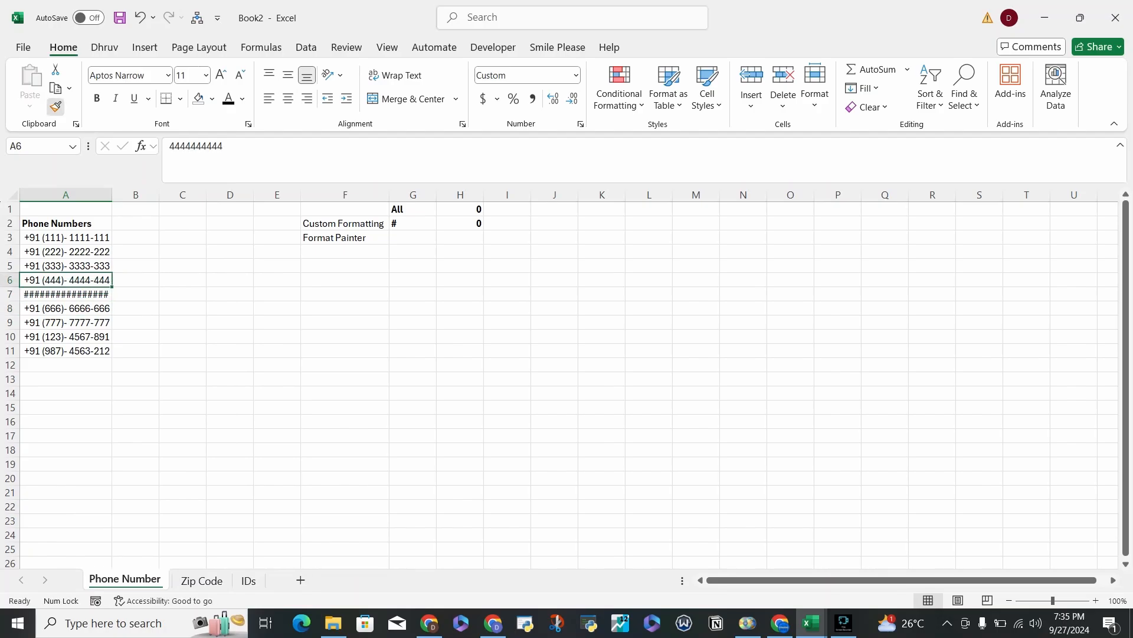
left_click(56, 107)
left_click(64, 294)
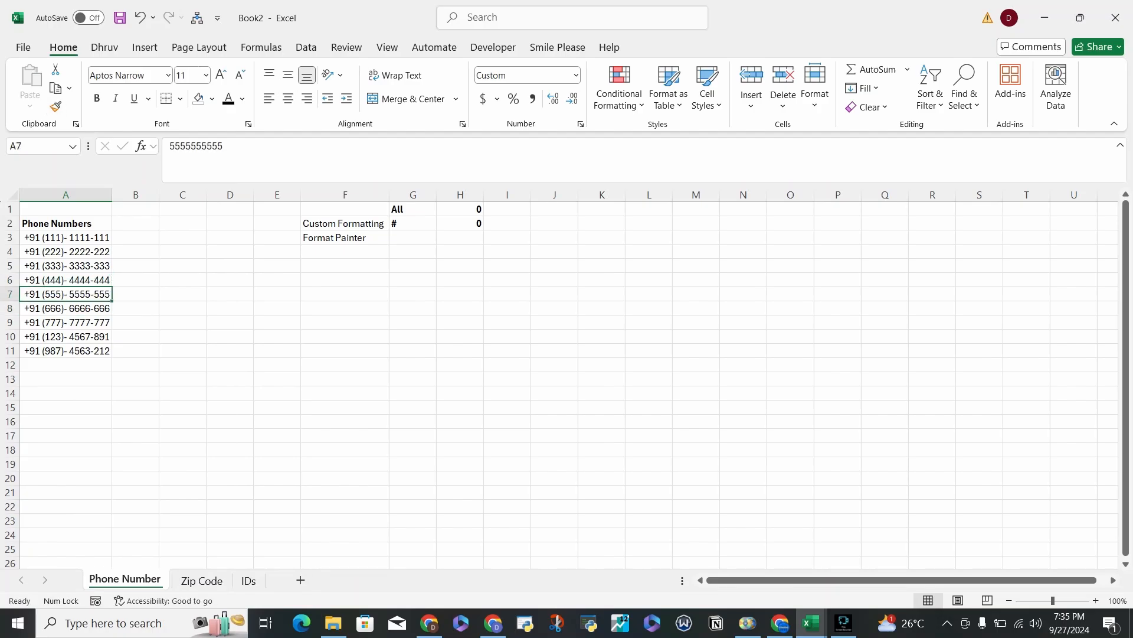
Examine the Percentage, Special and Custom number format categories for cell A7 and leave the cell formatting without applying any.
right_click(97, 294)
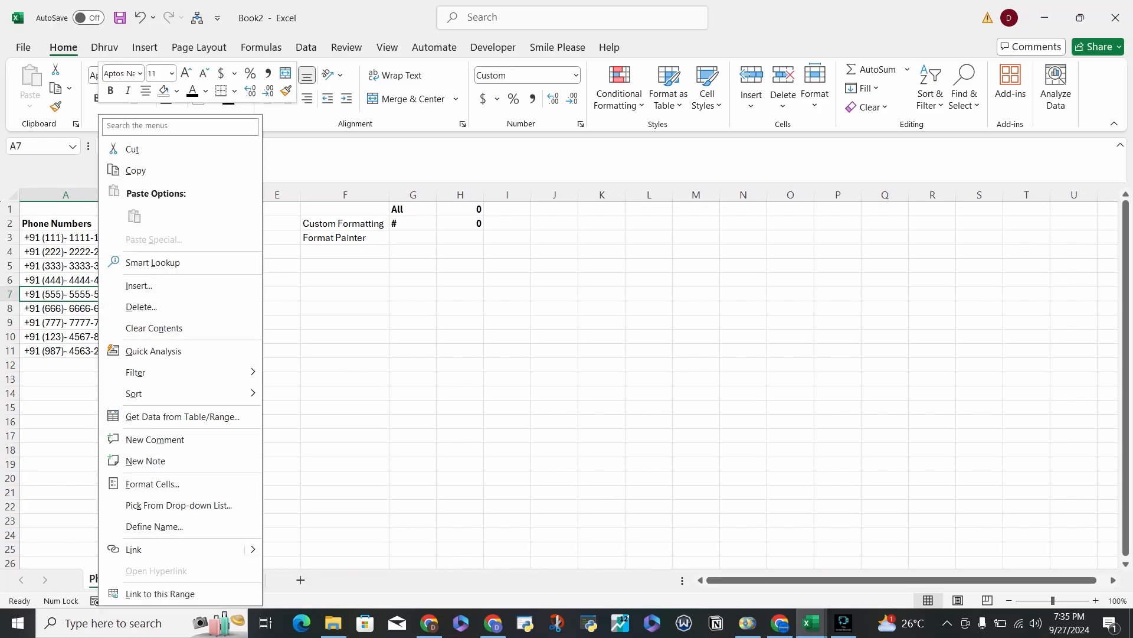
left_click(142, 483)
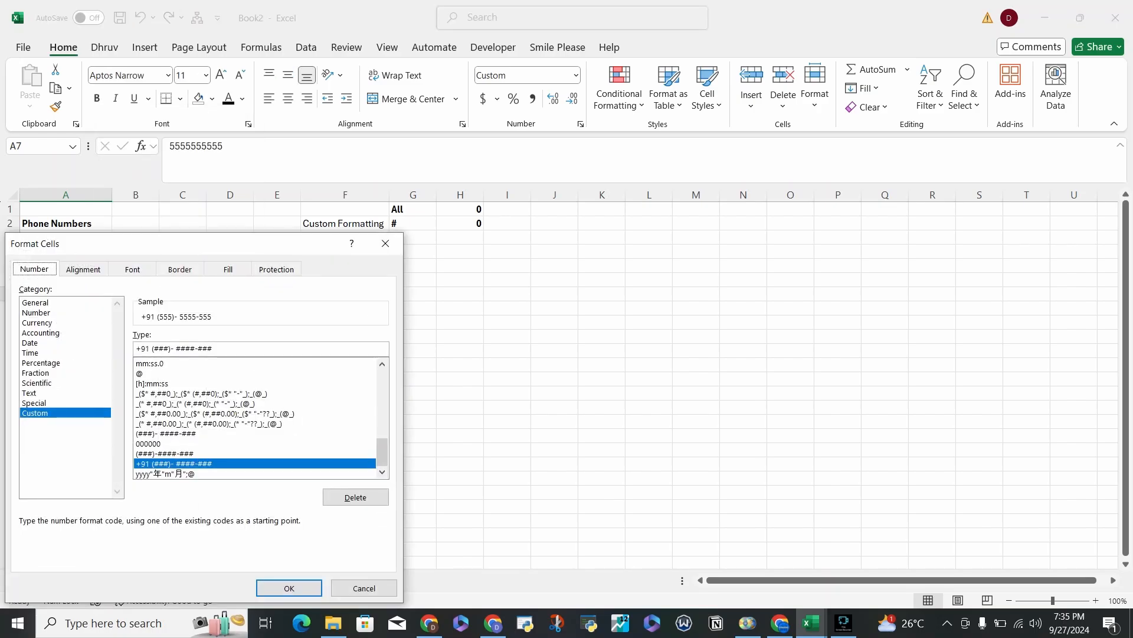
left_click(53, 373)
left_click(53, 363)
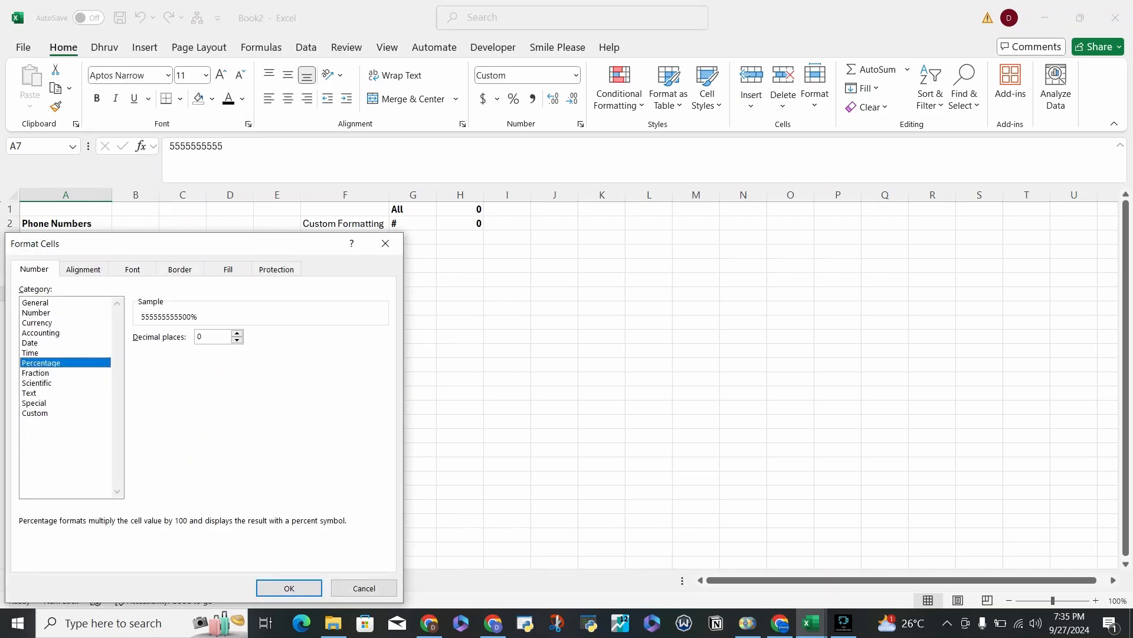
key("Down")
key("Down")
key("Down")
key("Down")
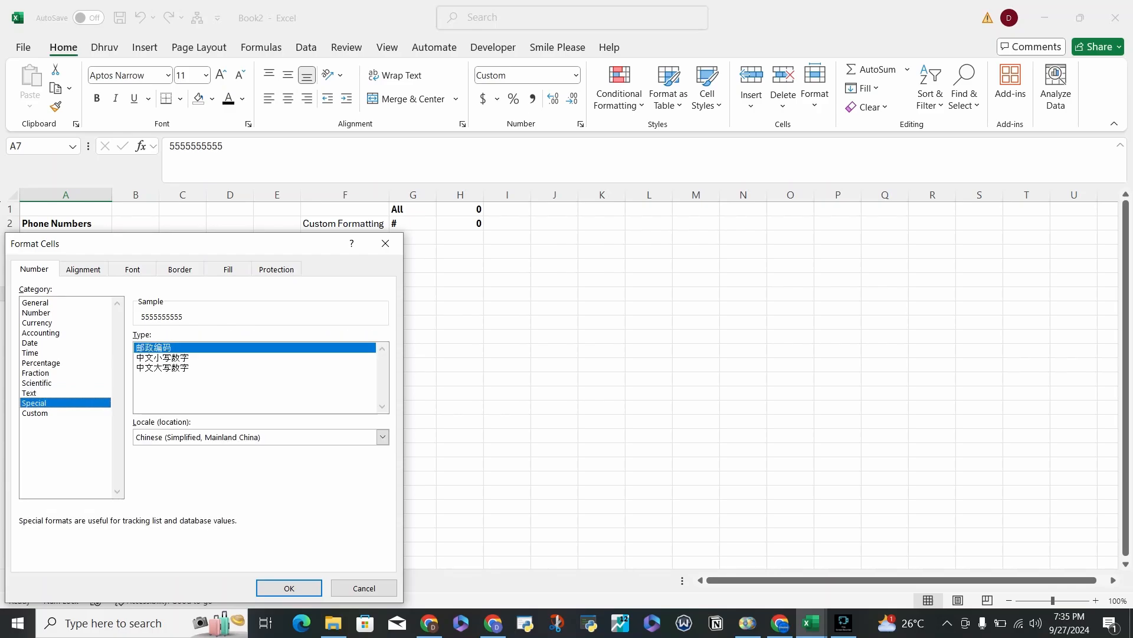
key("Down")
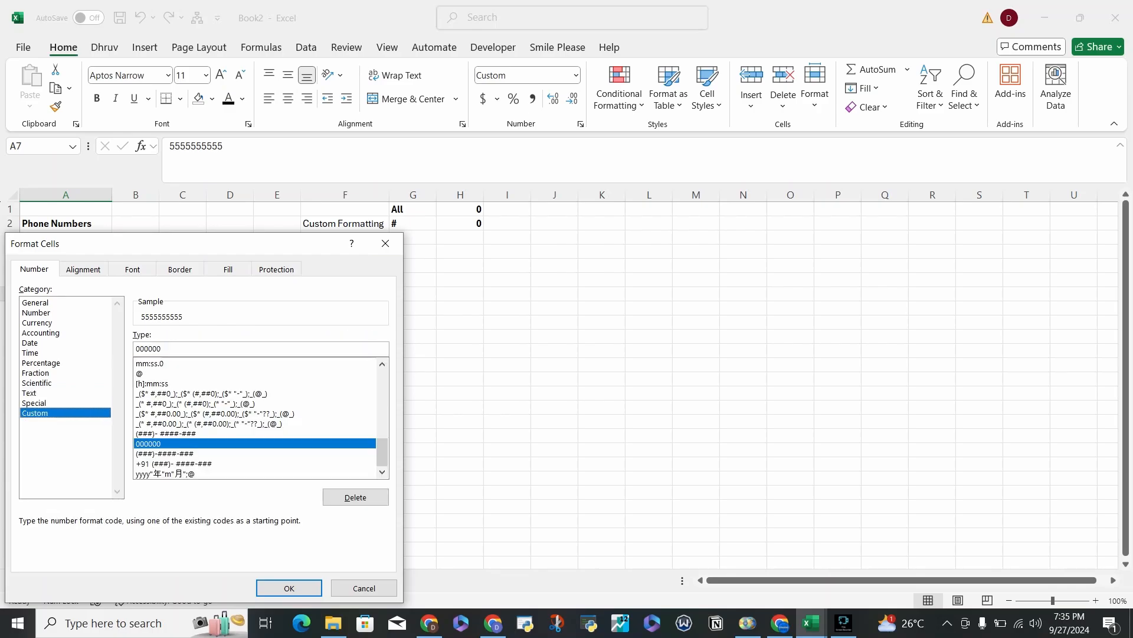
key("Escape")
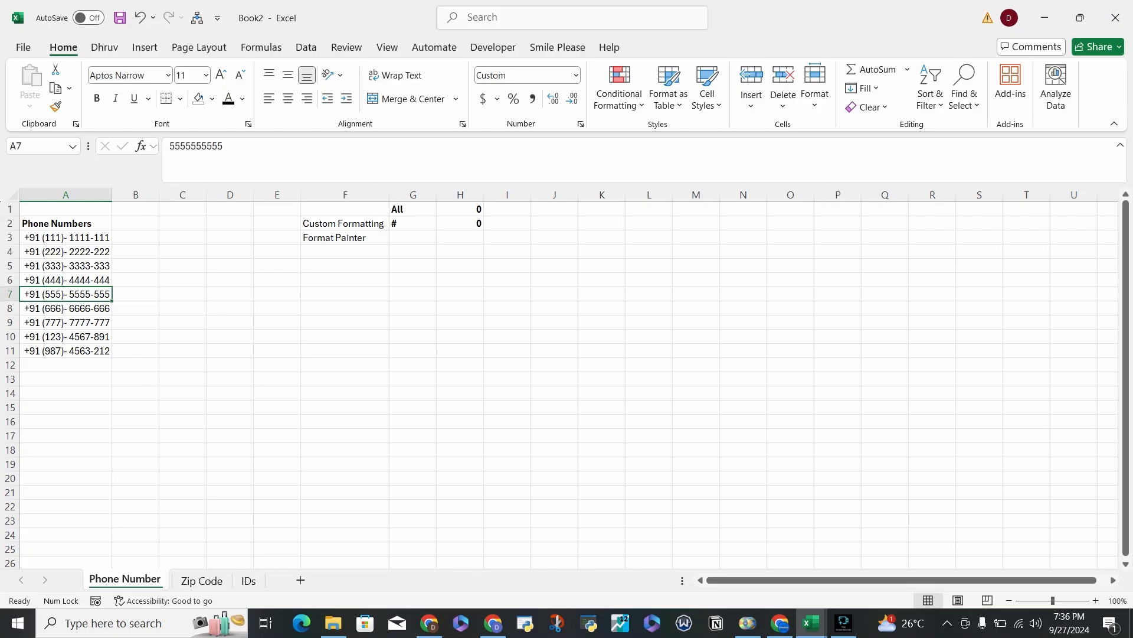
left_click_drag(59, 223, 514, 365)
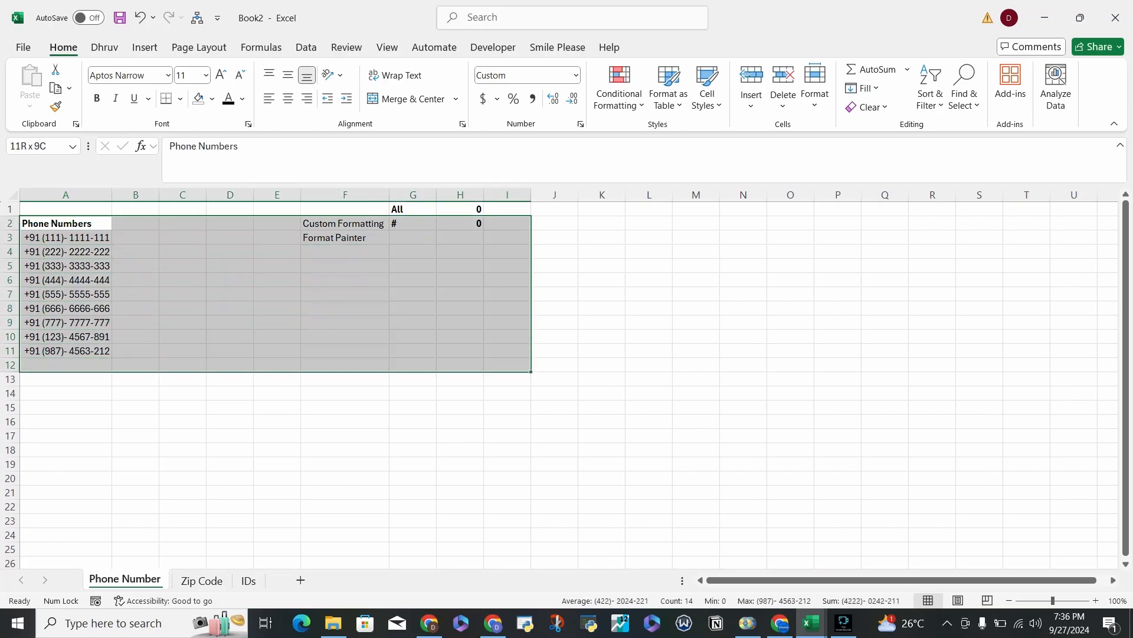